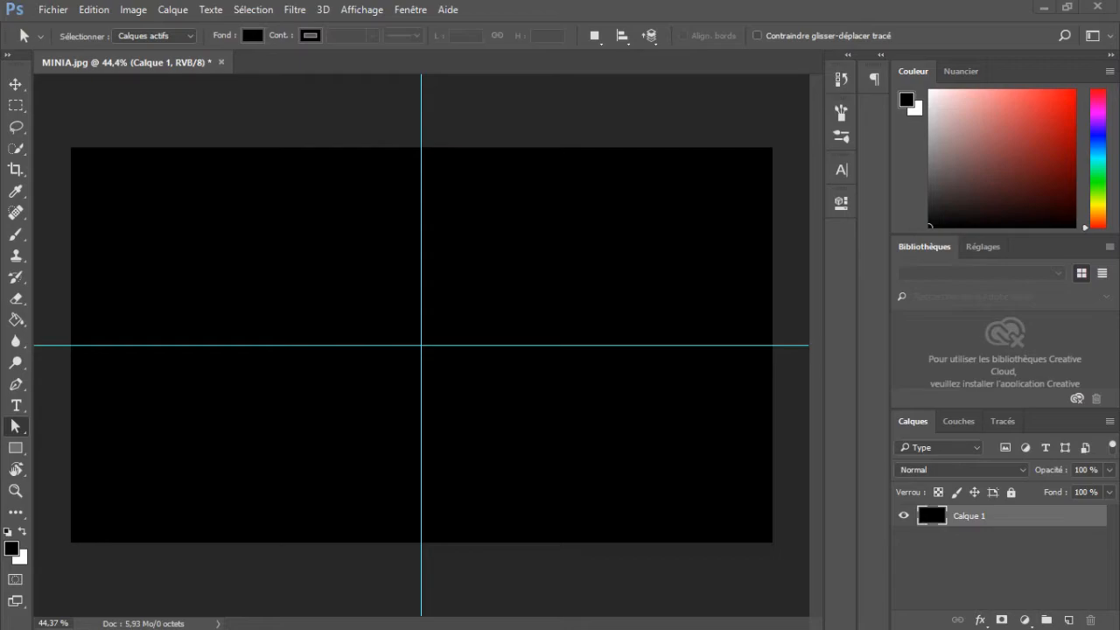
# - Place the Zuken REnder.png image from the TUTO MINIA PC folder into the MINIA.jpg document
pyautogui.hotkey('alt', 'Tab')
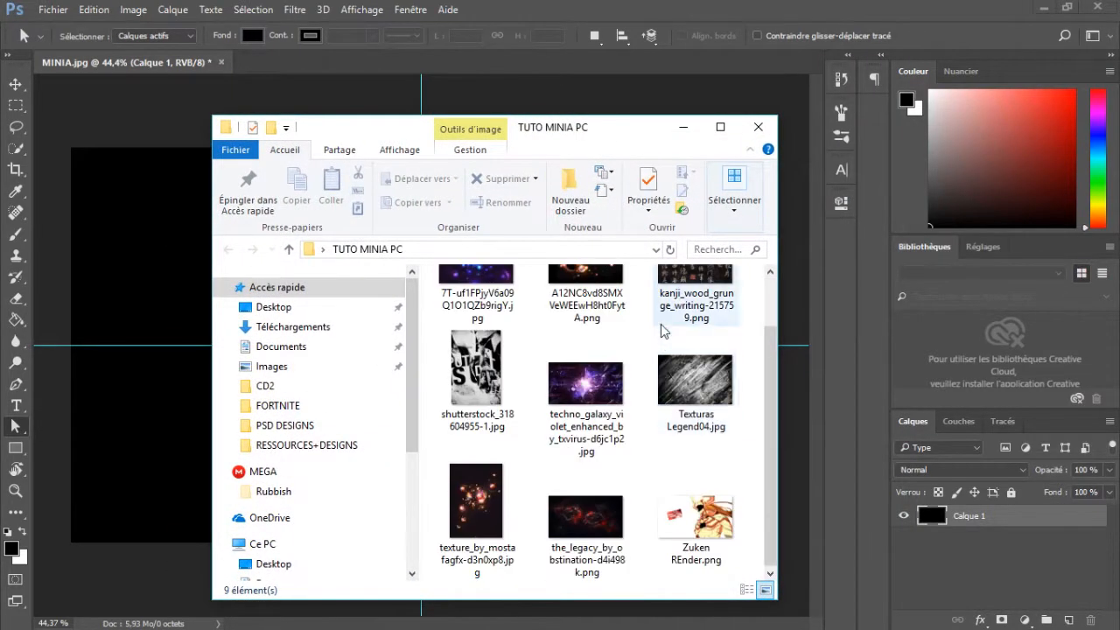
pyautogui.click(684, 127)
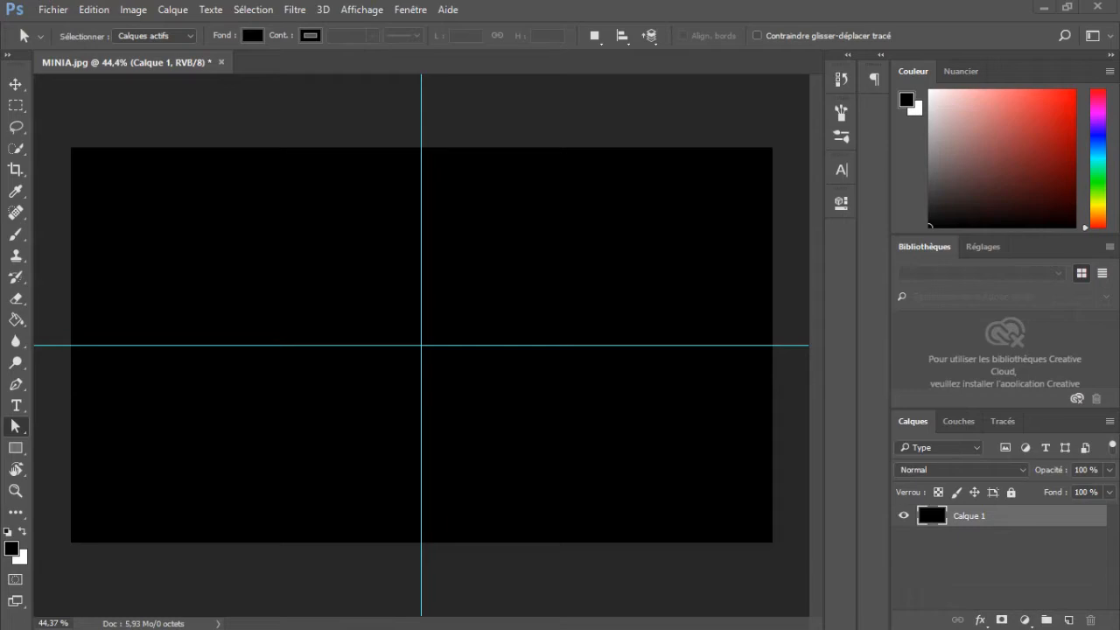
pyautogui.hotkey('alt', 'Tab')
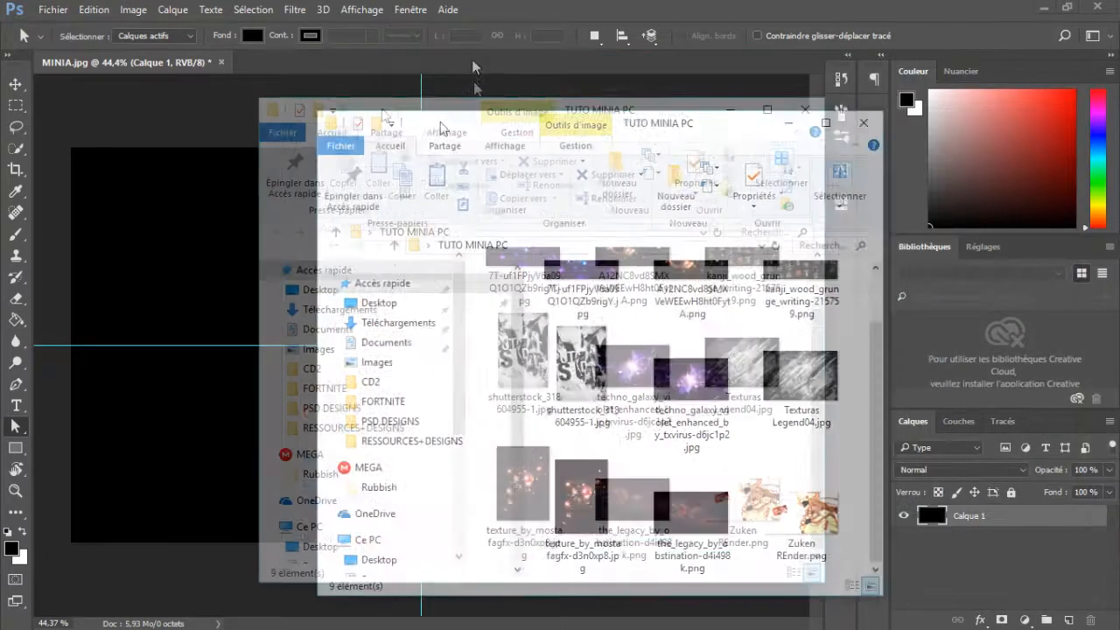
pyautogui.moveTo(529, 69); pyautogui.dragTo(521, 57)
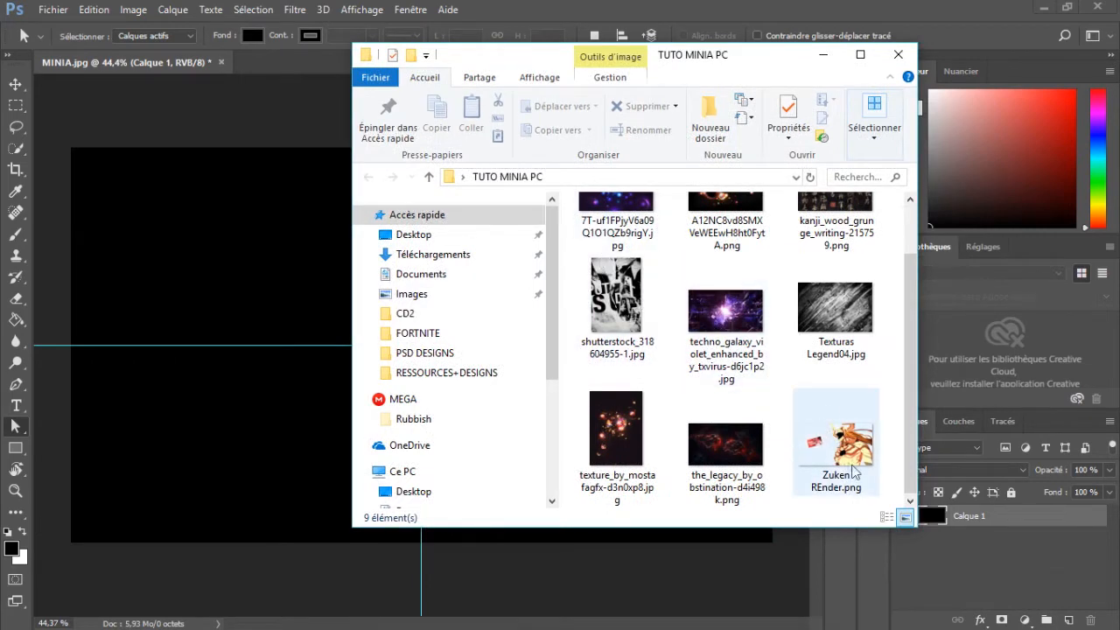
pyautogui.moveTo(536, 60); pyautogui.dragTo(1118, 58)
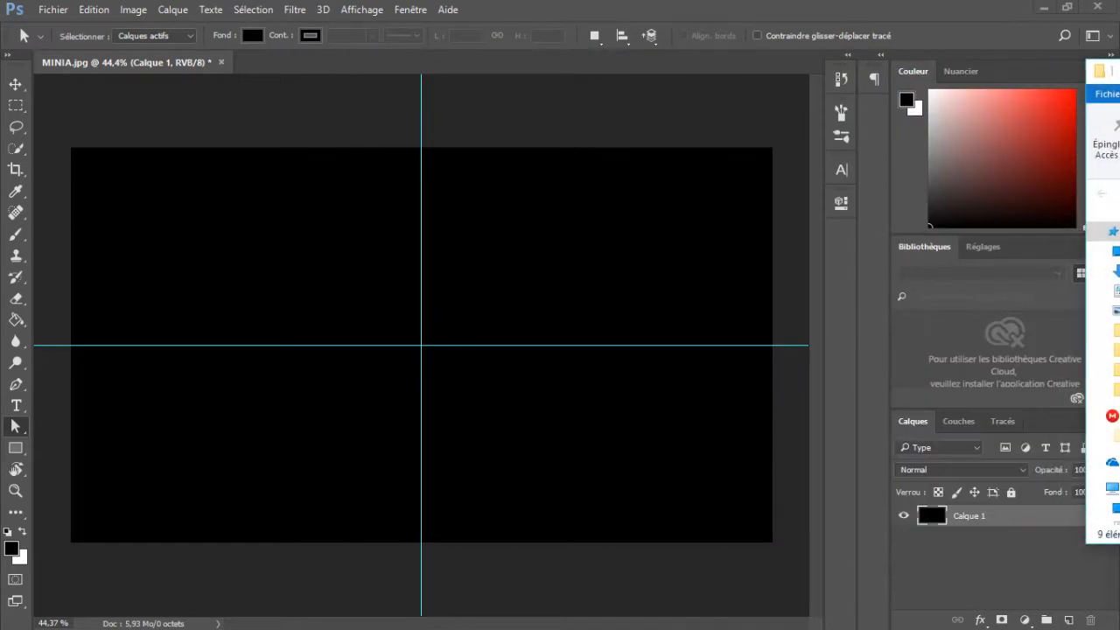
pyautogui.click(458, 381)
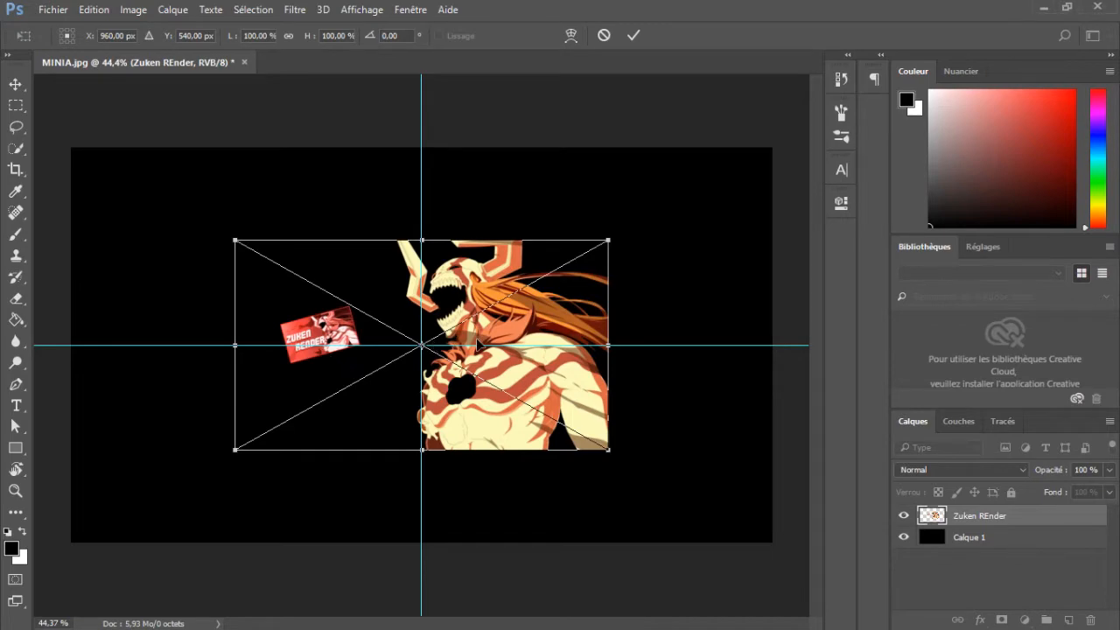
# - Enlarge the placed render and position it so the character fills the right half of the canvas
pyautogui.moveTo(611, 236); pyautogui.dragTo(963, 40)
pyautogui.moveTo(718, 277); pyautogui.dragTo(631, 385)
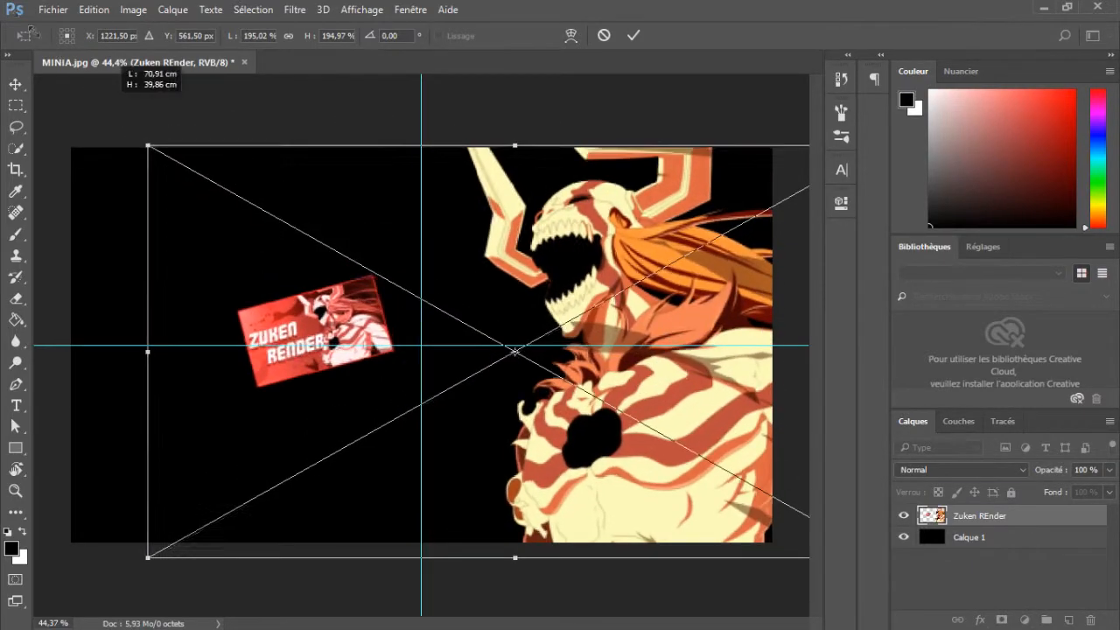
pyautogui.moveTo(127, 122); pyautogui.dragTo(35, 96)
pyautogui.moveTo(453, 221); pyautogui.dragTo(496, 311)
pyautogui.press('a')
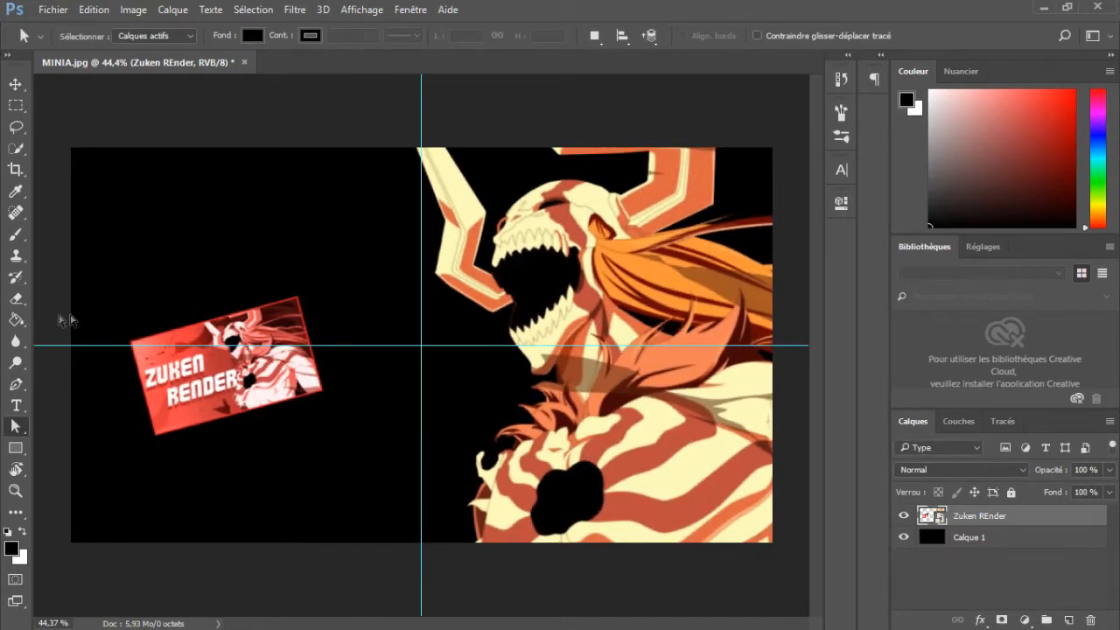
# - Rasterize the Zuken REnder layer and erase the red logo card beside the character
pyautogui.click(15, 298)
pyautogui.click(400, 256)
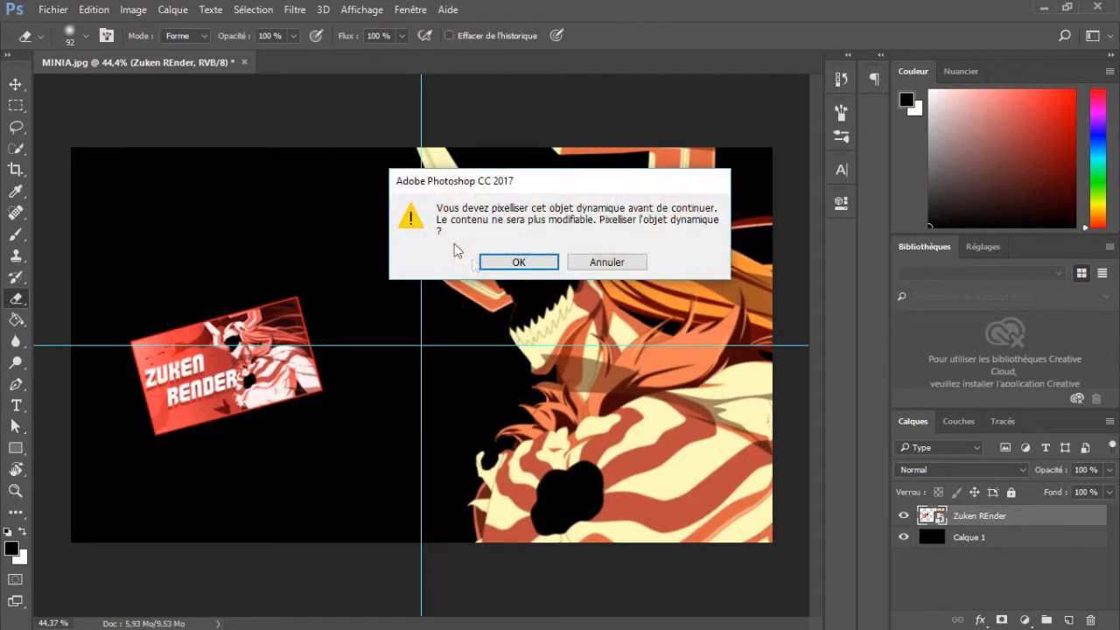
pyautogui.click(519, 262)
pyautogui.moveTo(119, 408)
pyautogui.mouseDown()
pyautogui.moveTo(160, 337)
pyautogui.moveTo(183, 369)
pyautogui.moveTo(188, 304)
pyautogui.moveTo(196, 336)
pyautogui.moveTo(230, 357)
pyautogui.moveTo(231, 342)
pyautogui.moveTo(203, 440)
pyautogui.moveTo(230, 469)
pyautogui.moveTo(223, 488)
pyautogui.moveTo(250, 455)
pyautogui.moveTo(227, 429)
pyautogui.moveTo(277, 266)
pyautogui.moveTo(279, 481)
pyautogui.moveTo(275, 369)
pyautogui.moveTo(302, 334)
pyautogui.moveTo(301, 430)
pyautogui.moveTo(333, 330)
pyautogui.mouseUp()
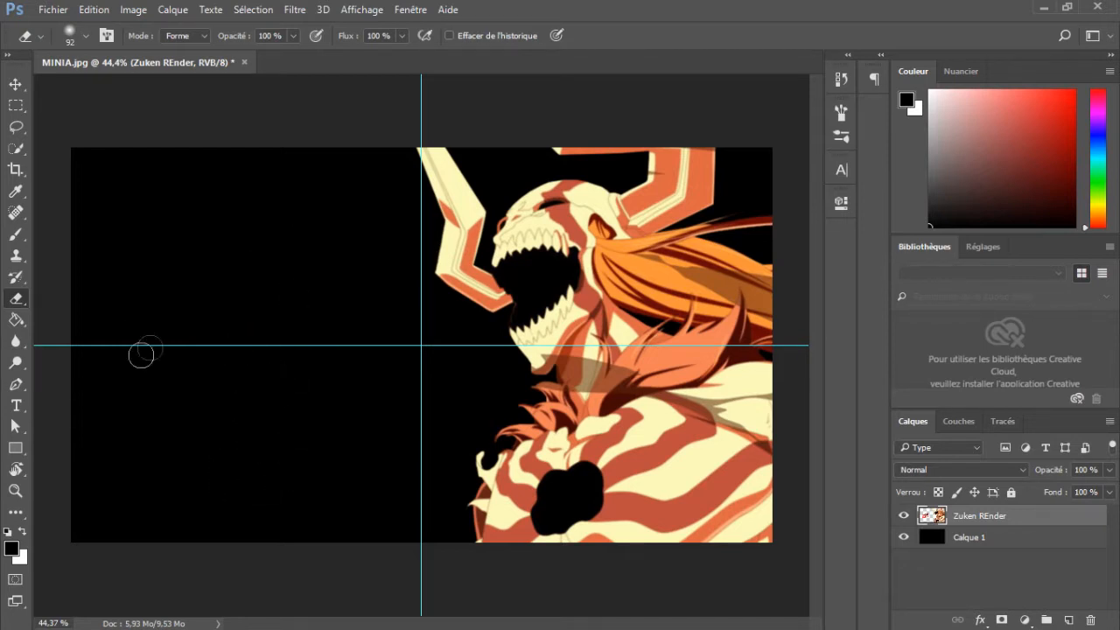
pyautogui.click(19, 428)
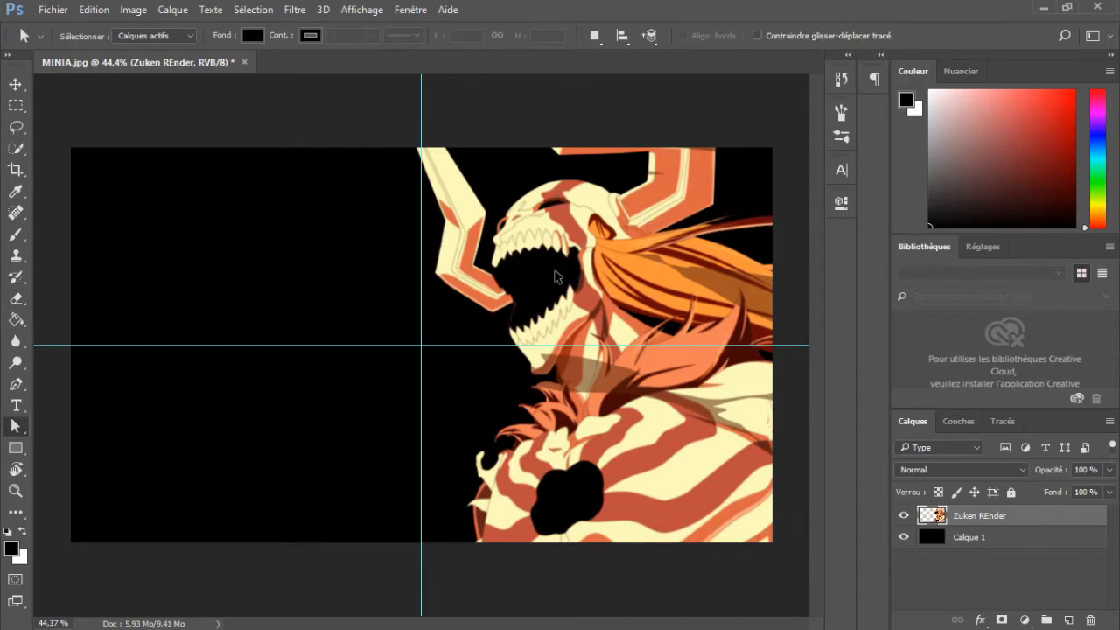
# - Duplicate the Zuken REnder layer and give the copy the Incrustation blend mode at 50% opacity
pyautogui.hotkey('ctrl', 'j')
pyautogui.click(933, 467)
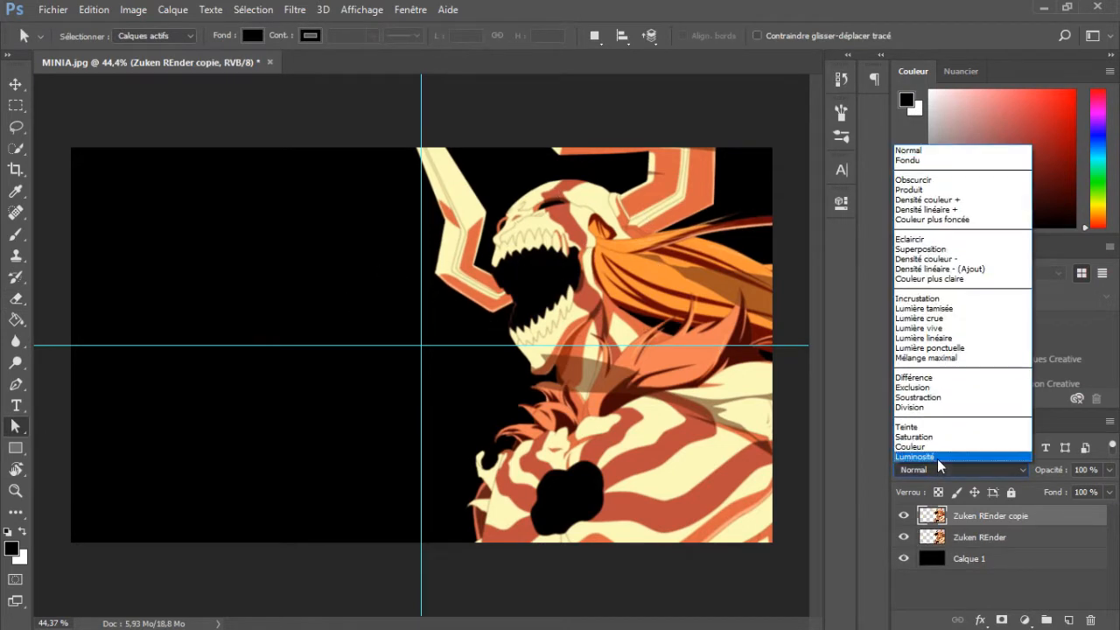
pyautogui.click(919, 296)
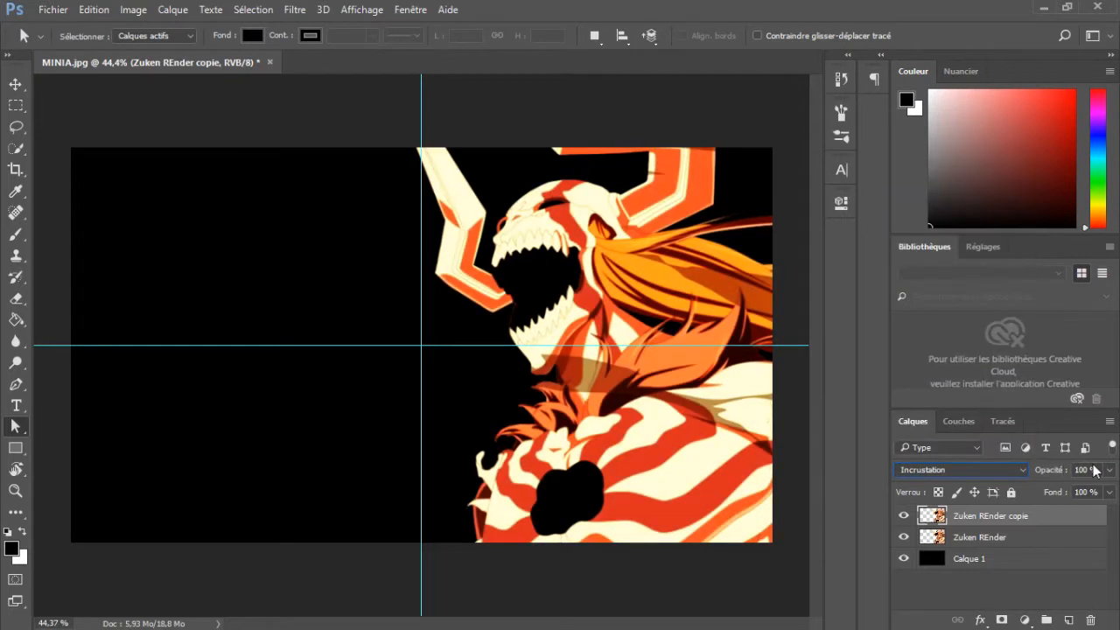
pyautogui.click(1088, 470)
pyautogui.write('50')
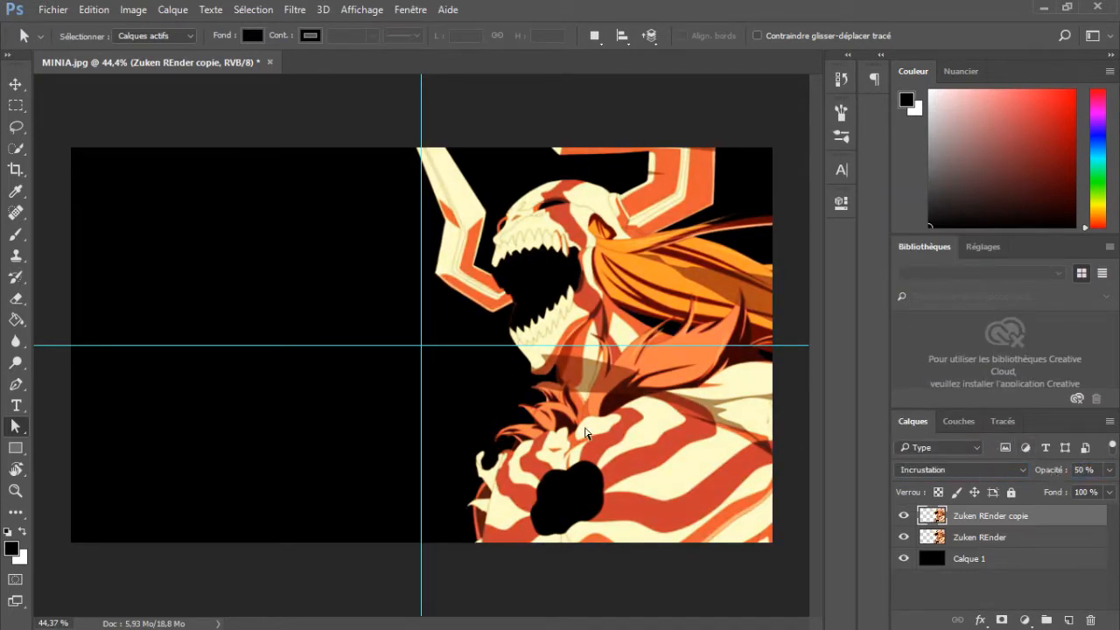
# - Merge the Zuken REnder layer and its copy into a single layer
pyautogui.keyDown('shift'); pyautogui.click(1031, 537); pyautogui.keyUp('shift')
pyautogui.rightClick(1031, 537)
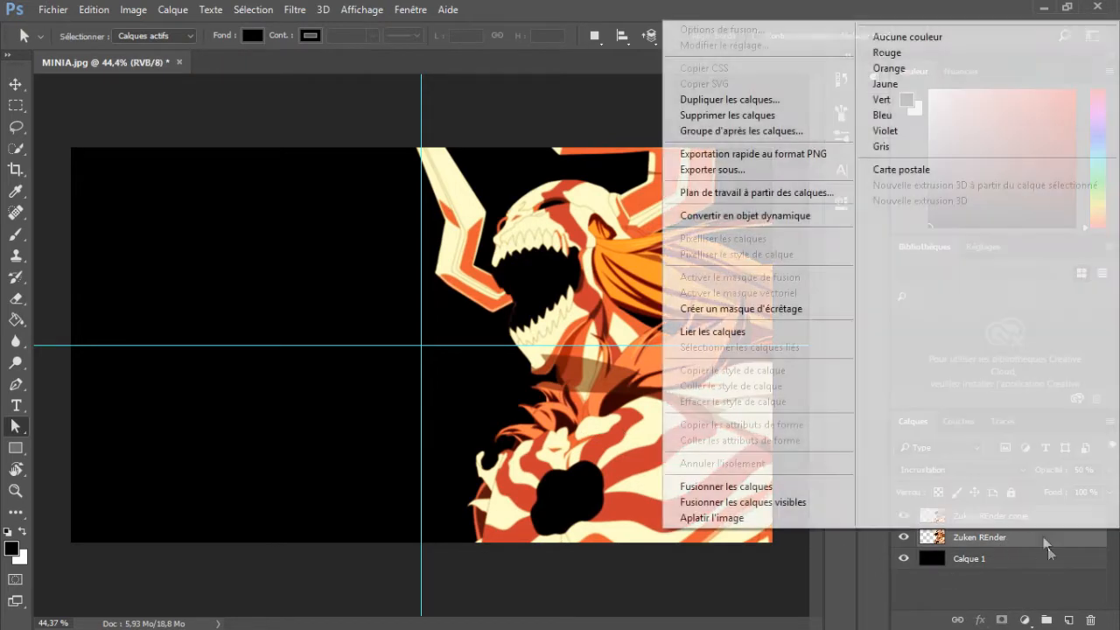
pyautogui.click(761, 484)
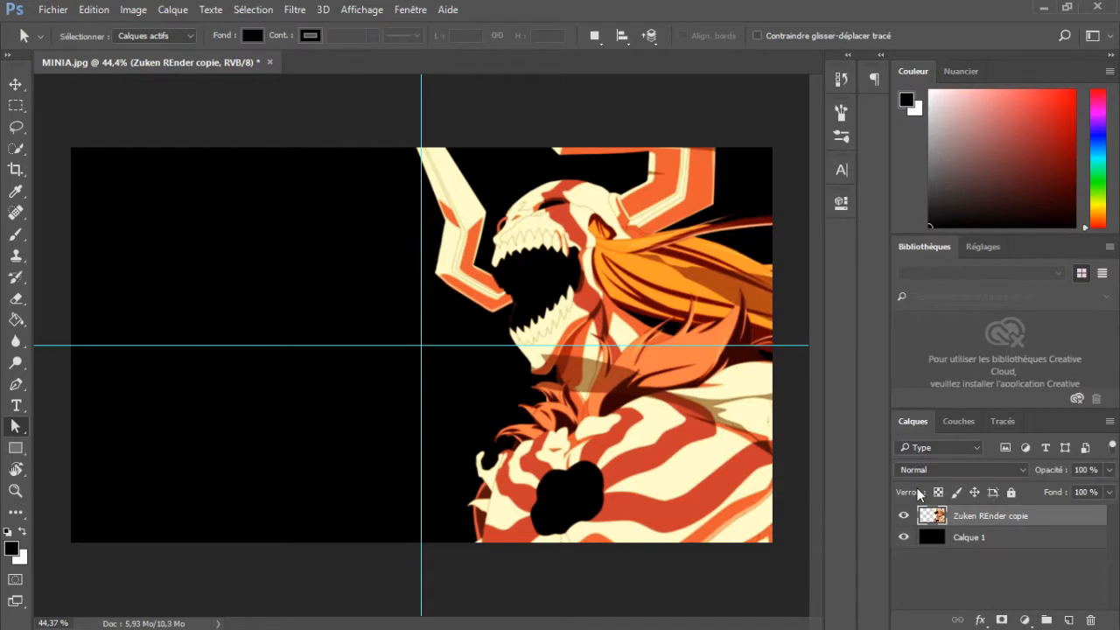
# - Prepare a gradient on Calque 1, setting the foreground colour to the orange fb9c2b sampled from the character's hair
pyautogui.click(992, 536)
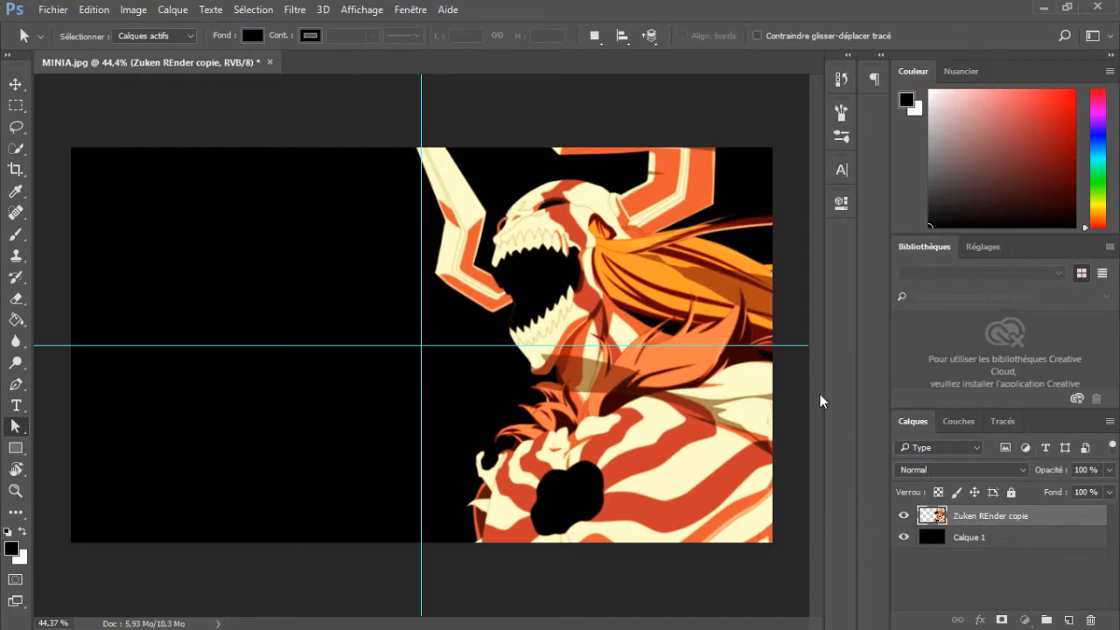
pyautogui.click(14, 320)
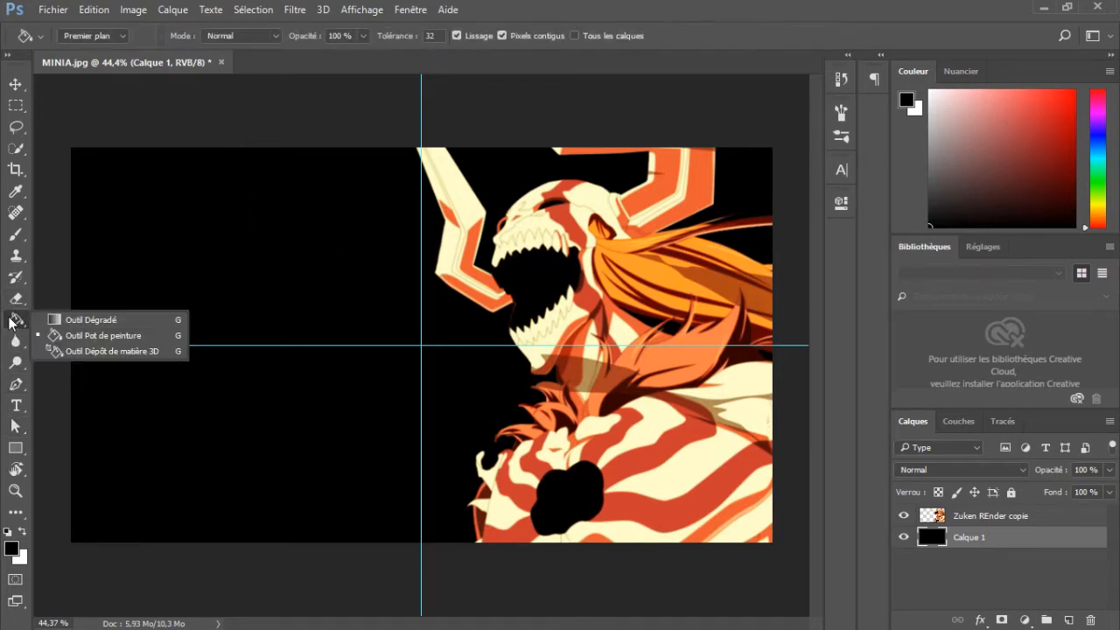
pyautogui.click(54, 320)
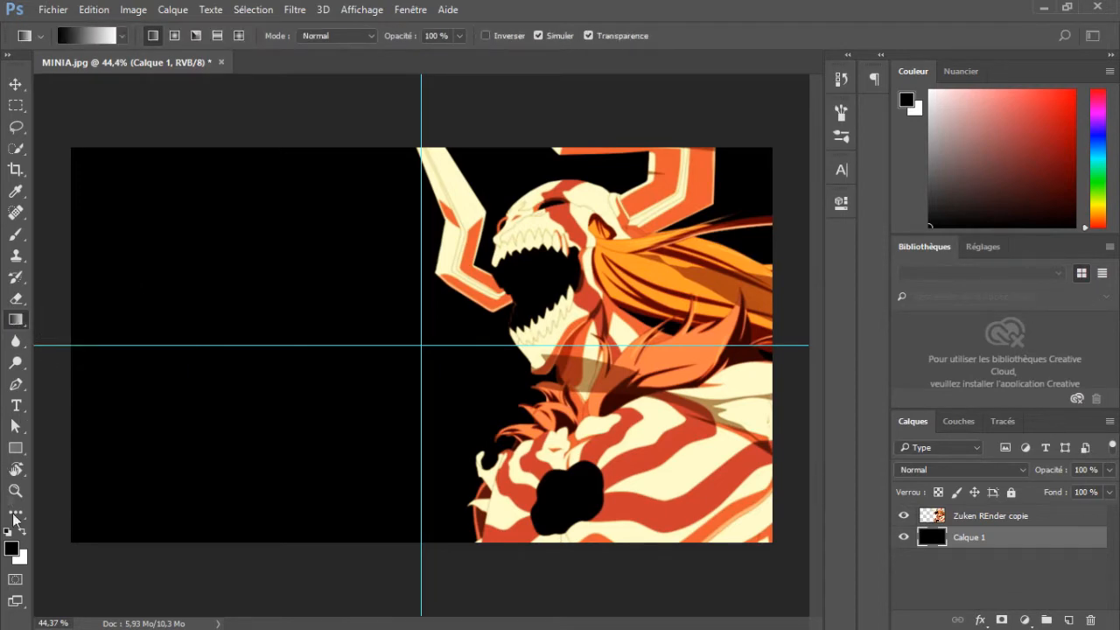
pyautogui.press('x')
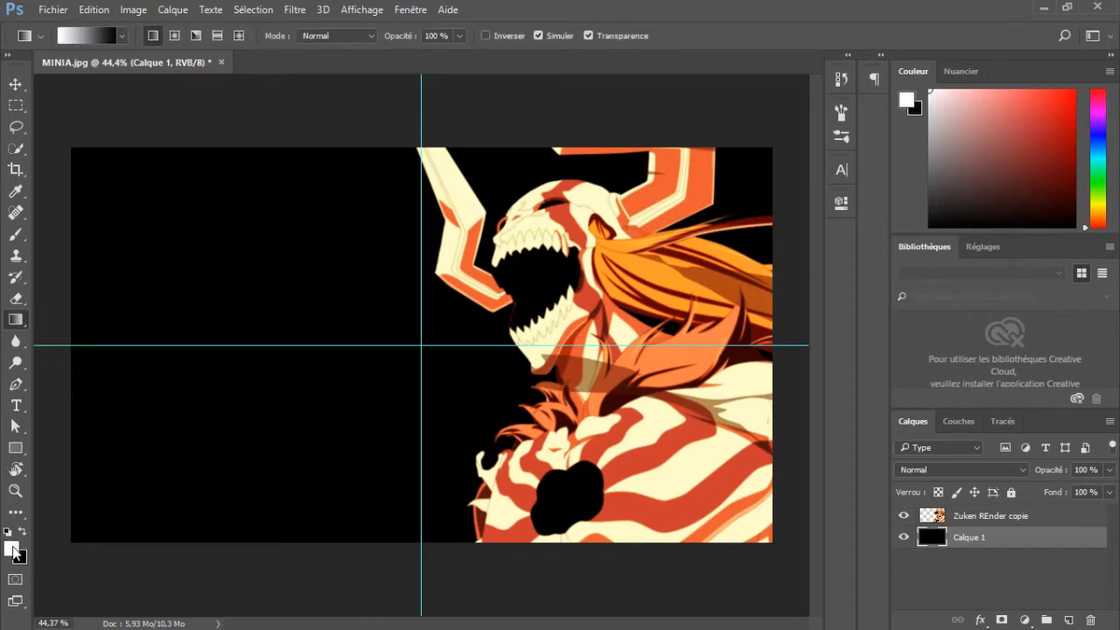
pyautogui.click(15, 551)
pyautogui.moveTo(754, 171); pyautogui.dragTo(956, 171)
pyautogui.click(624, 245)
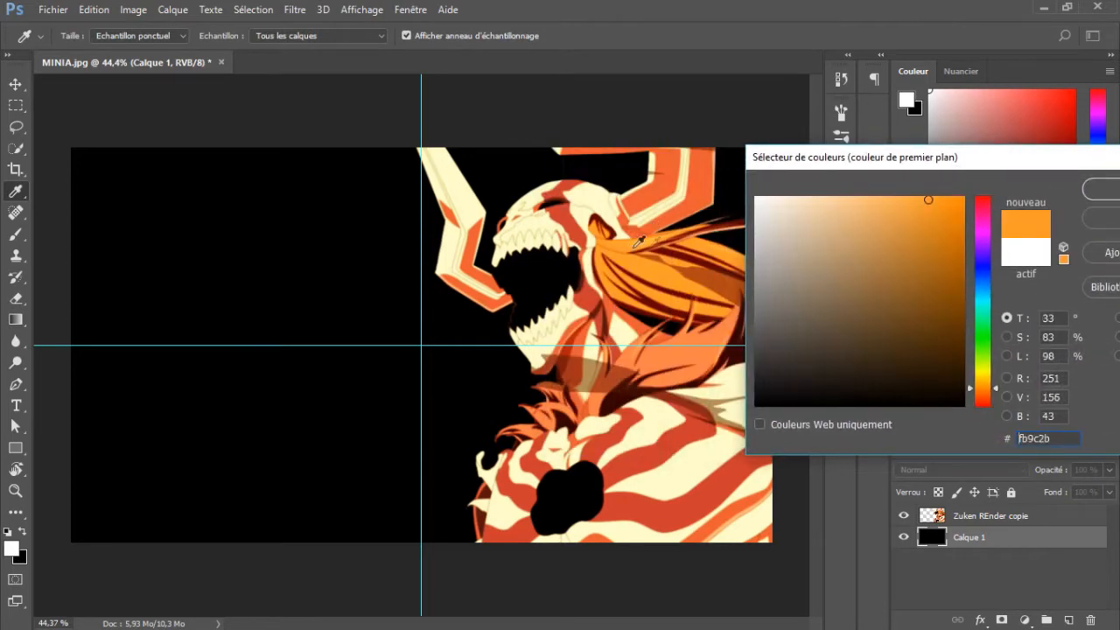
pyautogui.click(1101, 189)
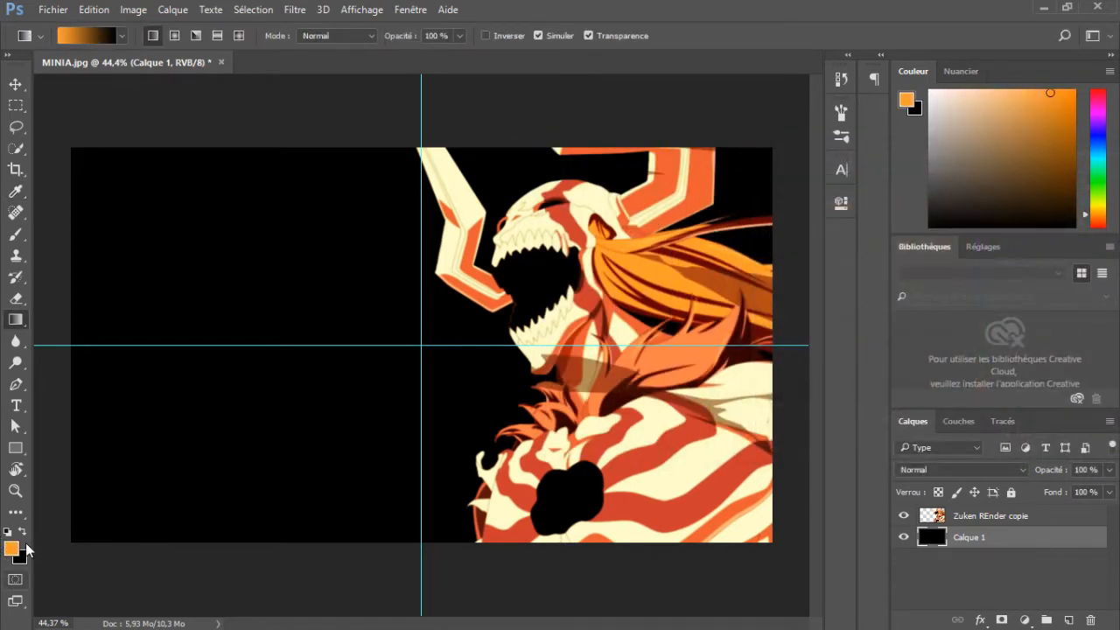
# - Make the orange the gradient's end colour, sample the red cc3c2e from the body stripes, and swap them so orange comes first
pyautogui.click(22, 532)
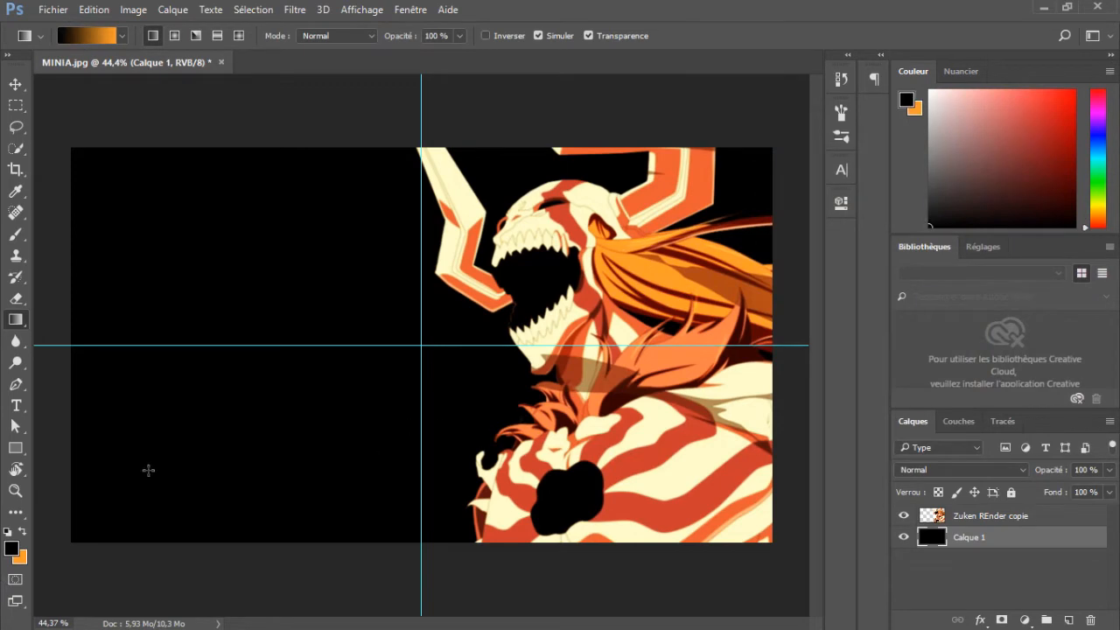
pyautogui.press('i')
pyautogui.click(11, 547)
pyautogui.click(647, 433)
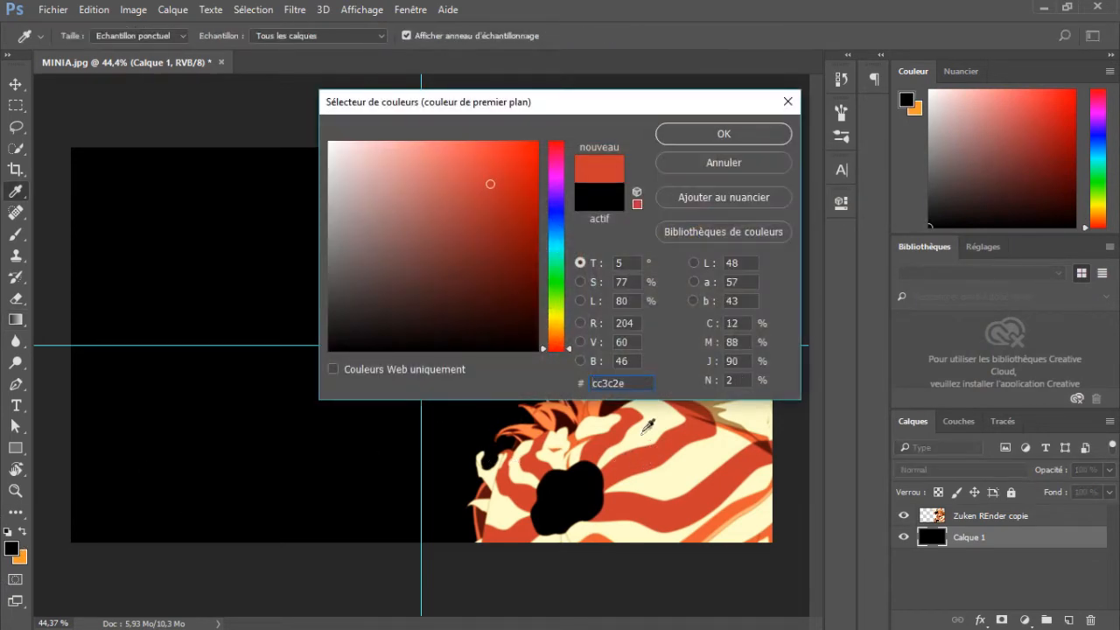
pyautogui.click(744, 135)
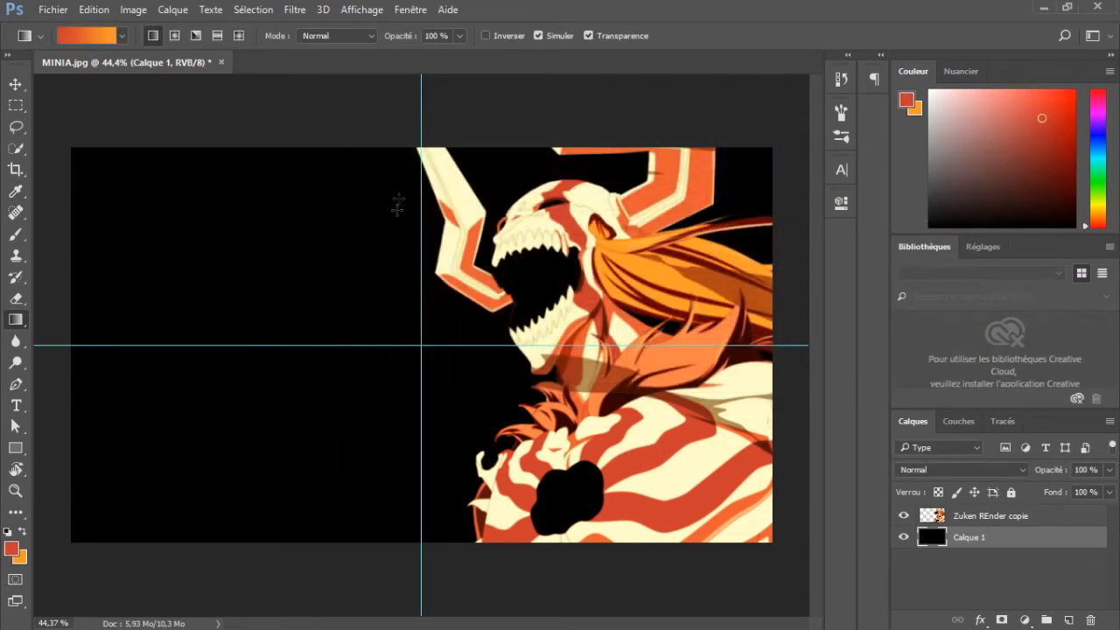
pyautogui.press('x')
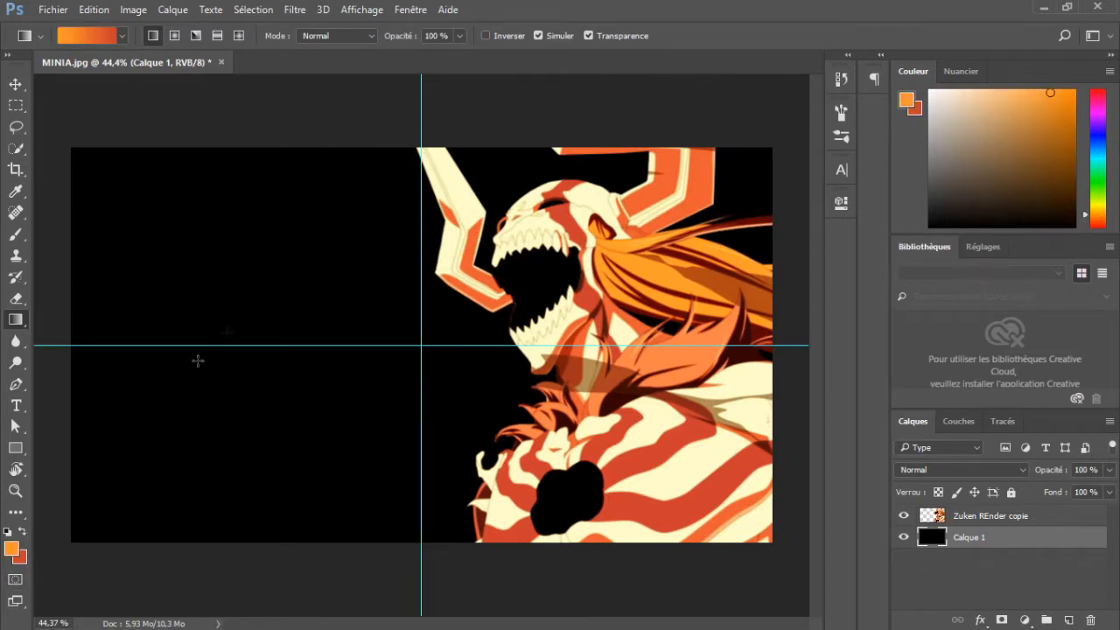
# - Fill Calque 1 with a vertical linear gradient from orange at the top to red at the bottom, redrawing it slightly longer
pyautogui.moveTo(420, 133); pyautogui.dragTo(421, 470)
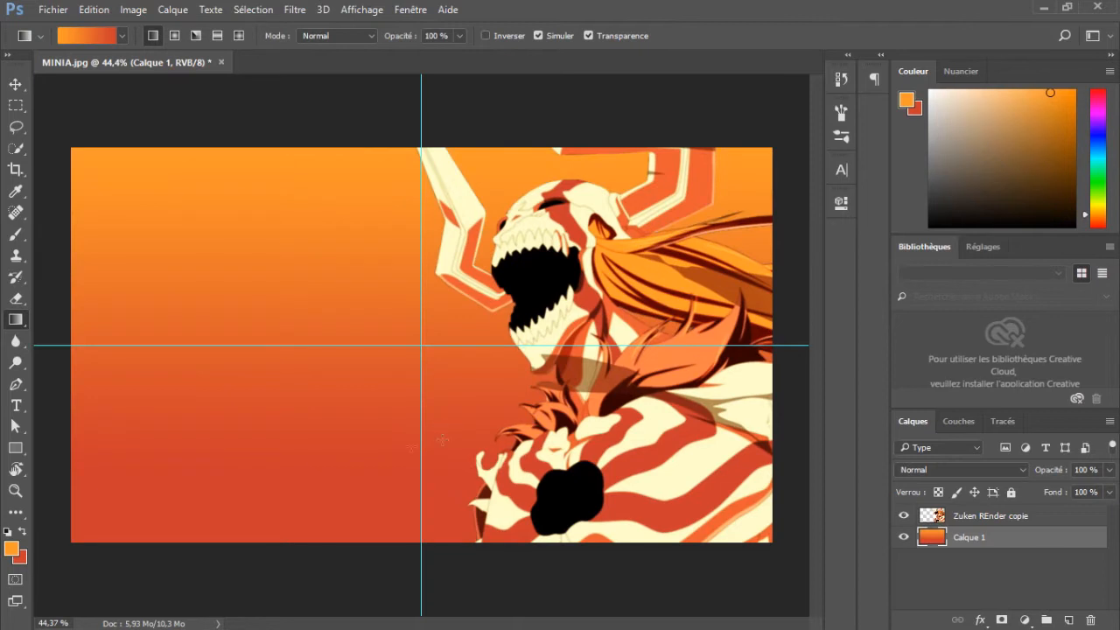
pyautogui.hotkey('ctrl', 'z')
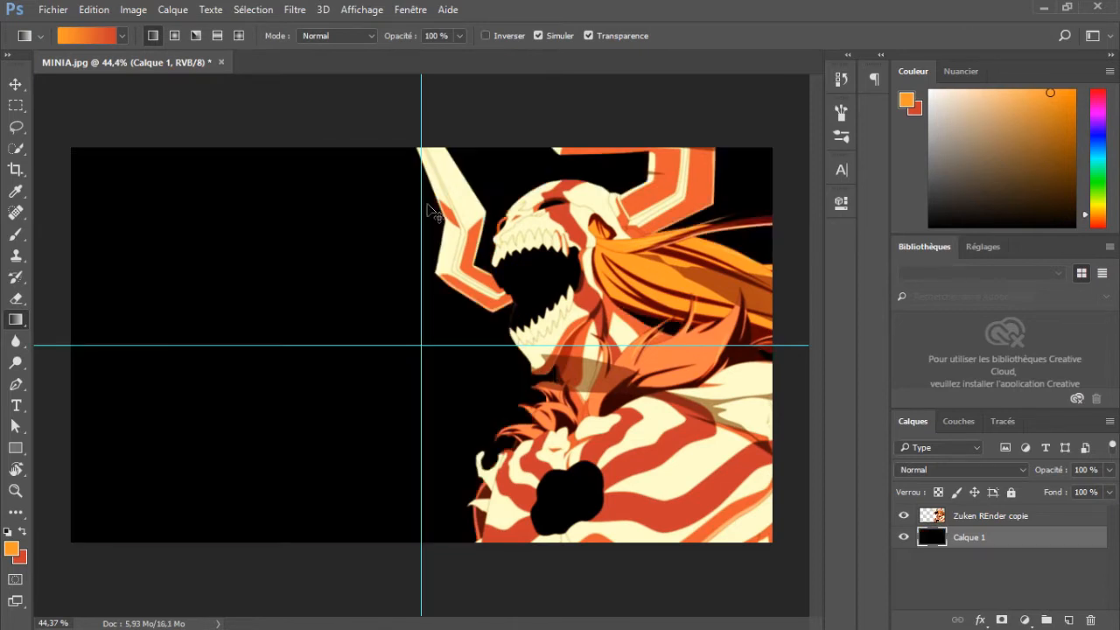
pyautogui.moveTo(421, 120)
pyautogui.mouseDown()
pyautogui.moveTo(432, 358)
pyautogui.moveTo(420, 512)
pyautogui.mouseUp()
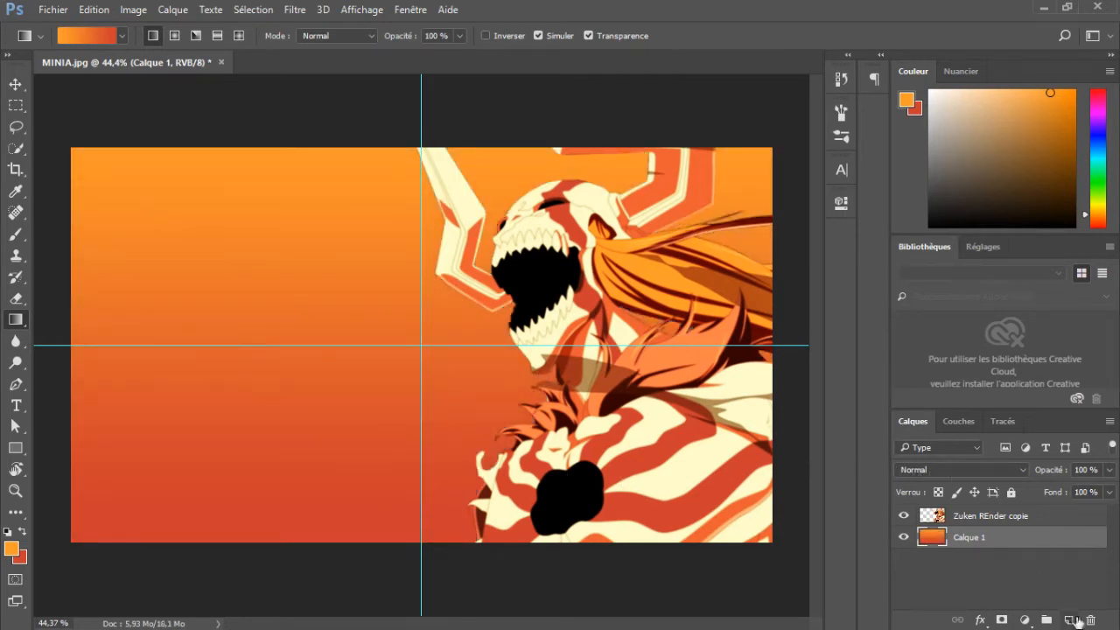
# - Add a new layer below Calque 1 and fill it with black using the default colours
pyautogui.click(1069, 622)
pyautogui.moveTo(1000, 540); pyautogui.dragTo(989, 580)
pyautogui.rightClick(12, 323)
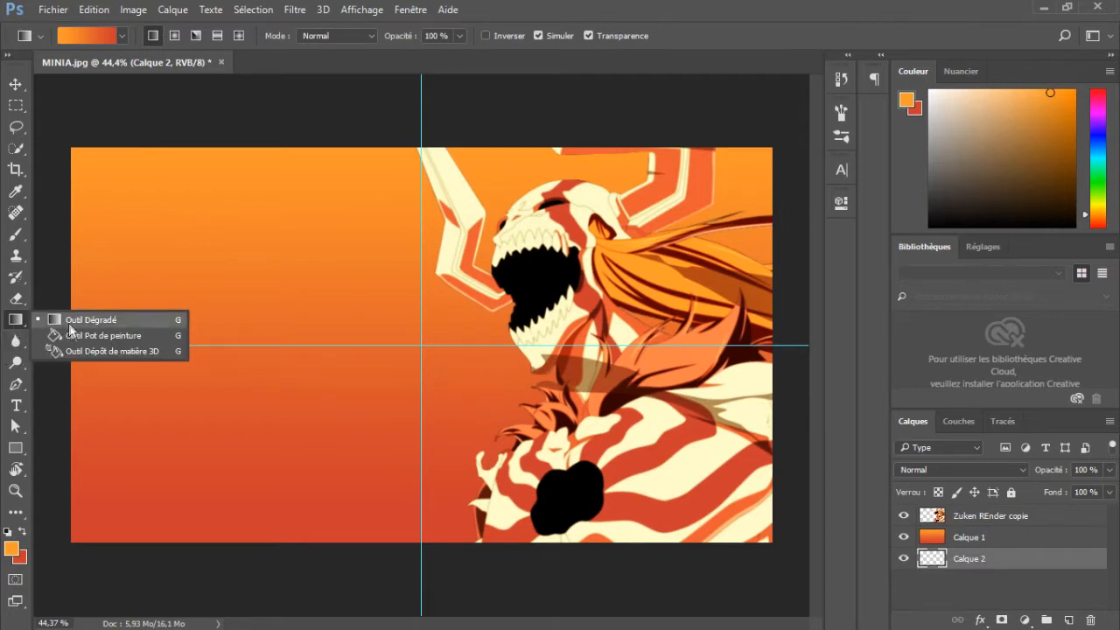
pyautogui.click(74, 337)
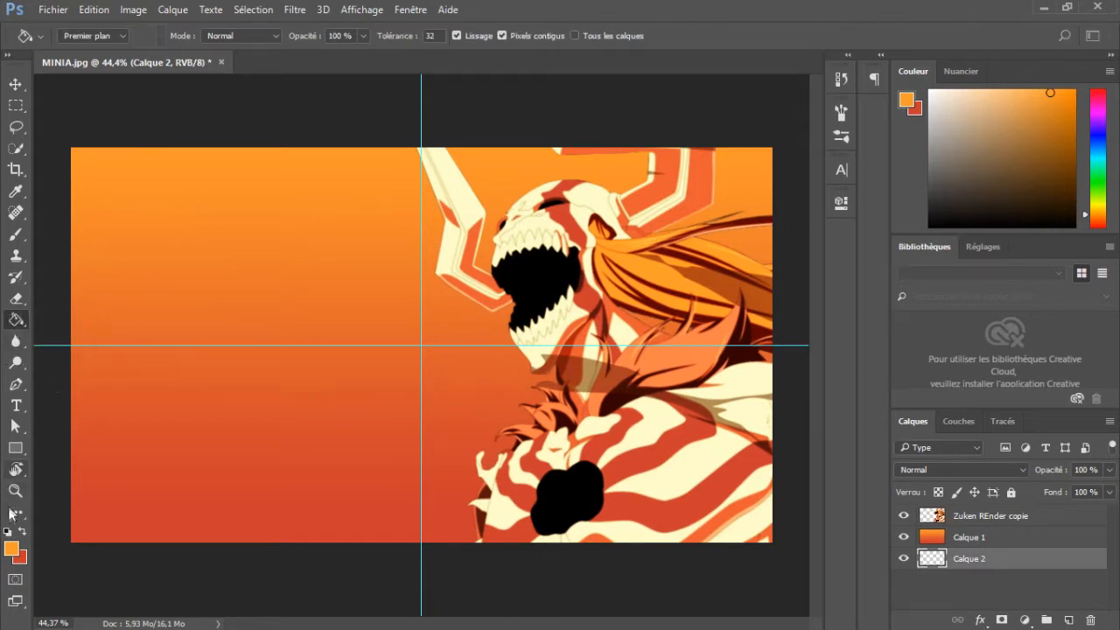
pyautogui.click(8, 531)
pyautogui.click(163, 464)
pyautogui.click(14, 426)
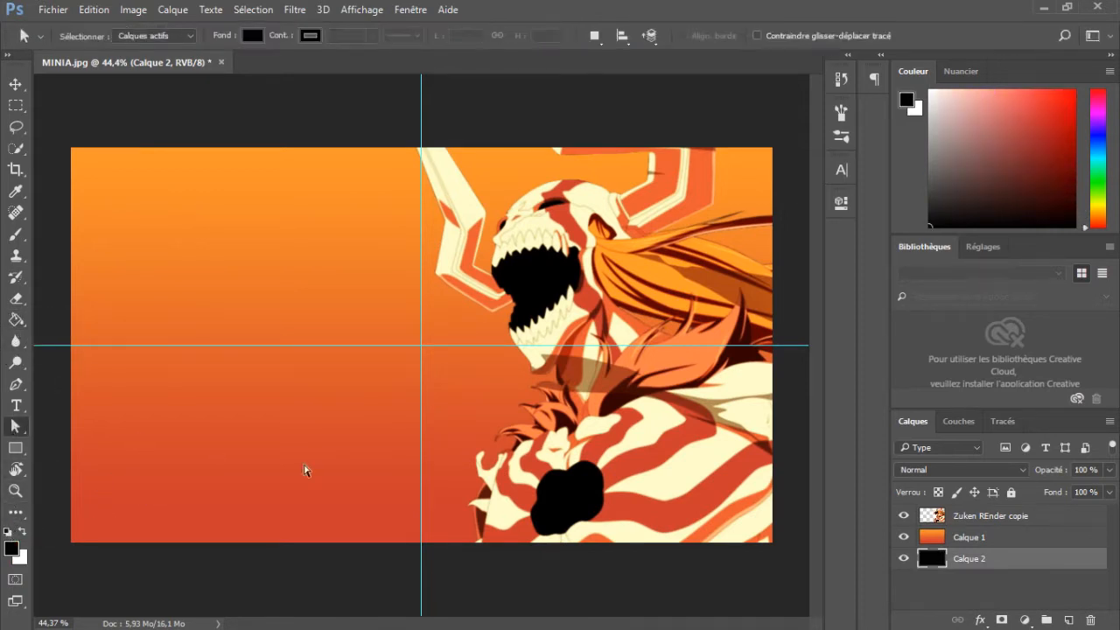
# - Set the opacity of the gradient layer Calque 1 to 50%
pyautogui.click(993, 539)
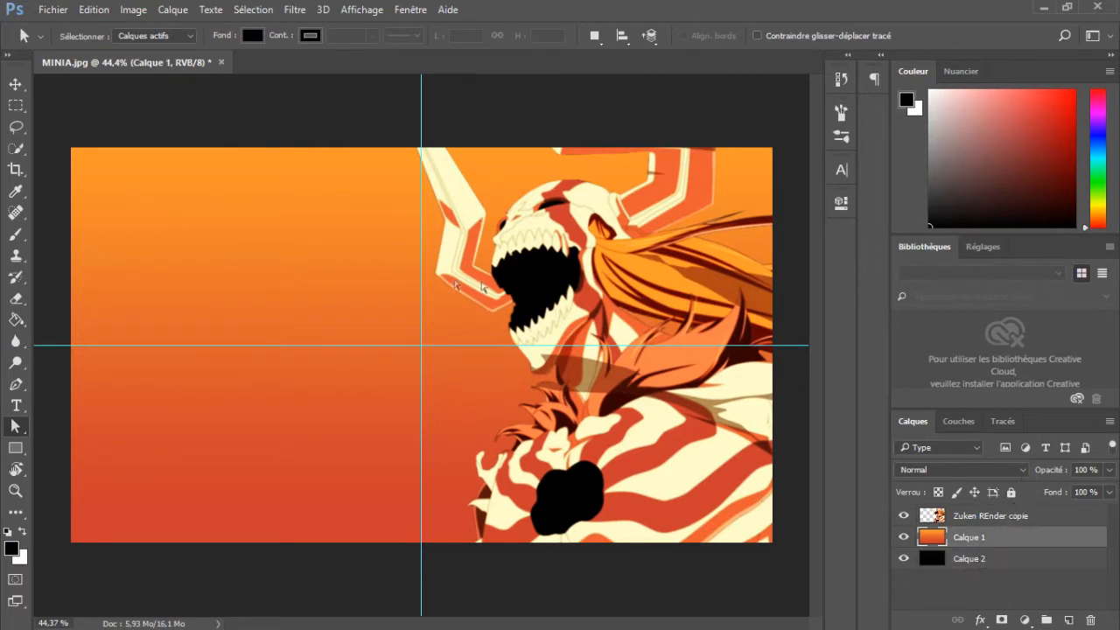
pyautogui.write('50')
pyautogui.press('Return')
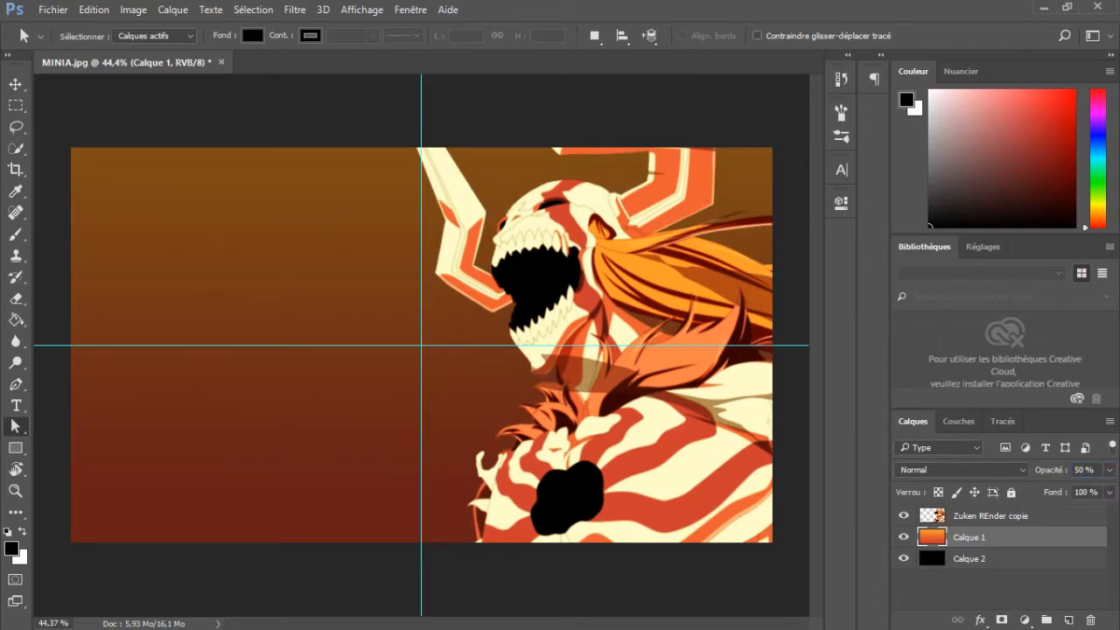
# - Place shutterstock_318604955-1.jpg above Calque 1 and enlarge it to cover the canvas area beside the character
pyautogui.hotkey('alt', 'Tab')
pyautogui.moveTo(940, 325); pyautogui.dragTo(385, 341)
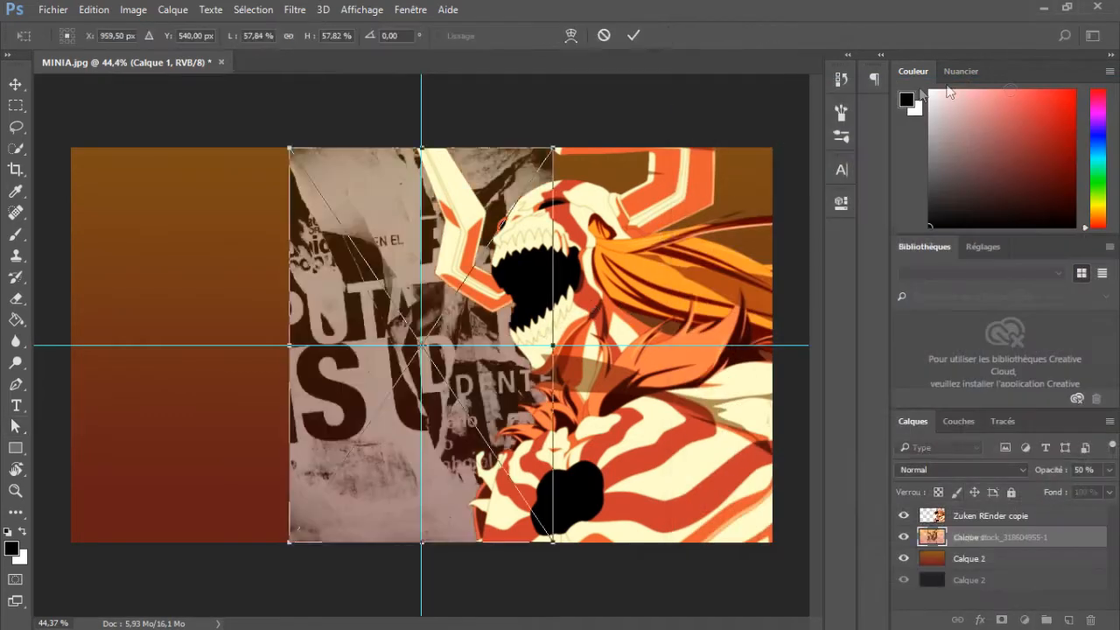
pyautogui.hotkey('alt', 'Tab')
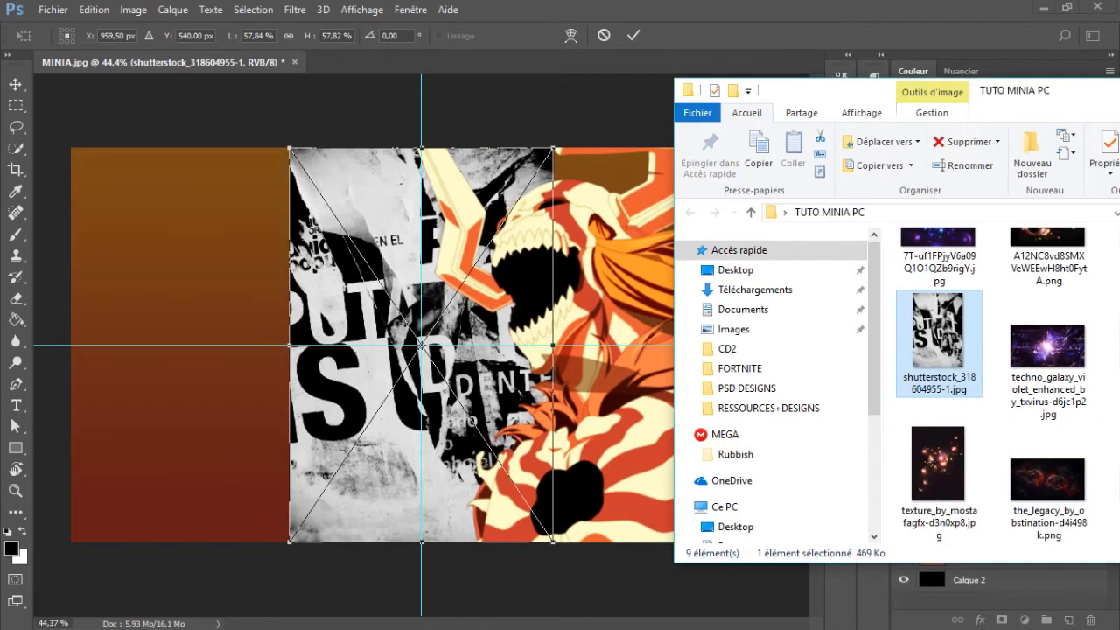
pyautogui.hotkey('alt', 'Tab')
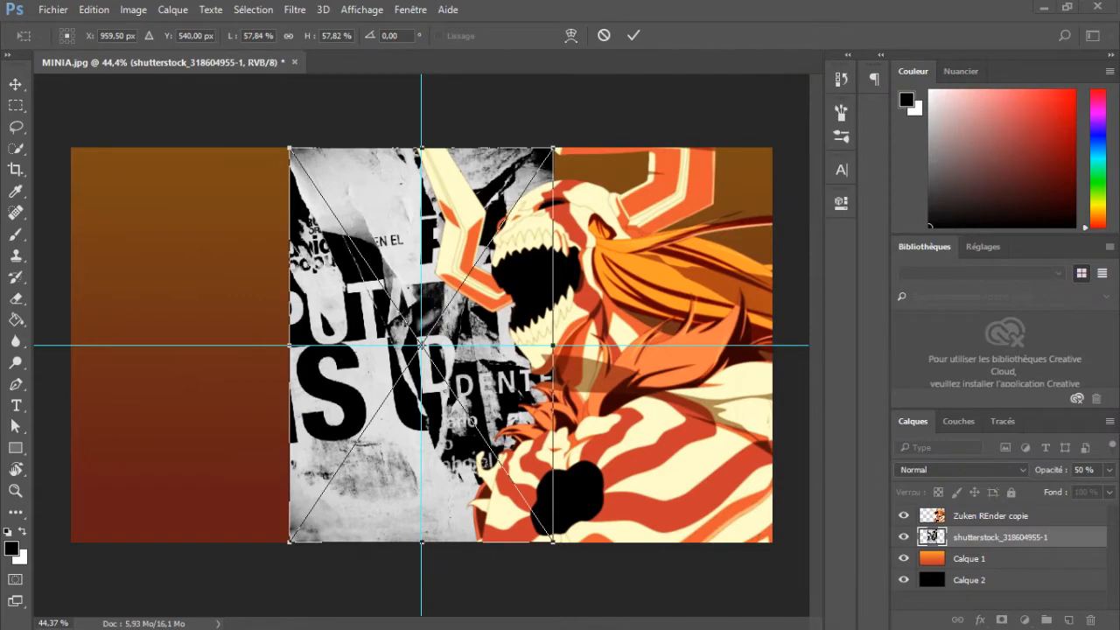
pyautogui.moveTo(551, 151); pyautogui.dragTo(981, 3)
pyautogui.moveTo(691, 175); pyautogui.dragTo(479, 393)
pyautogui.press('Return')
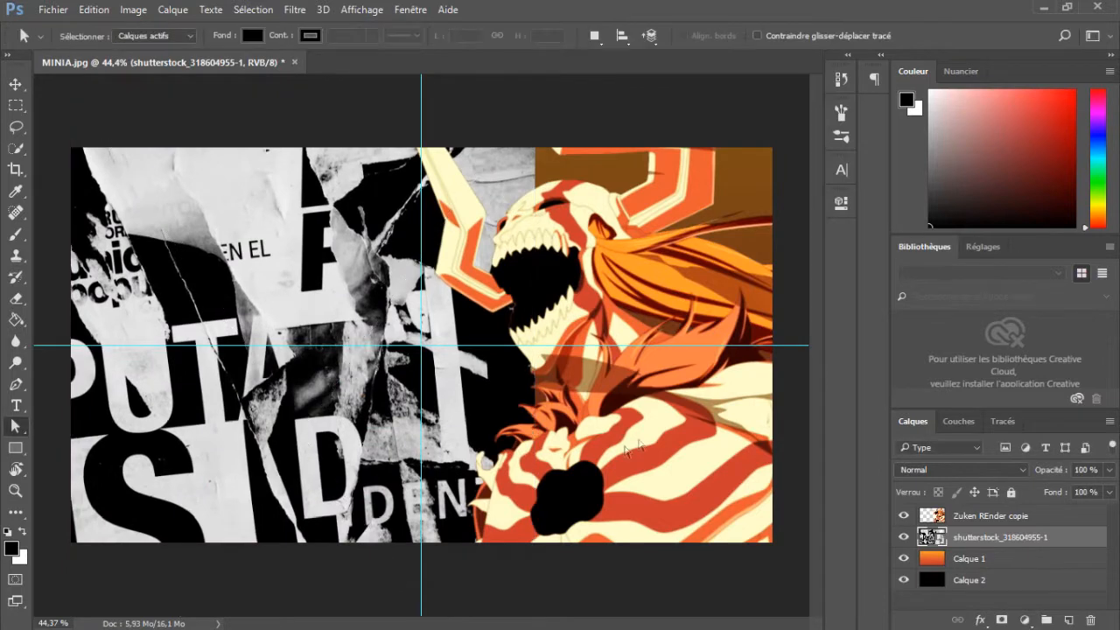
pyautogui.hotkey('ctrl', 'u')
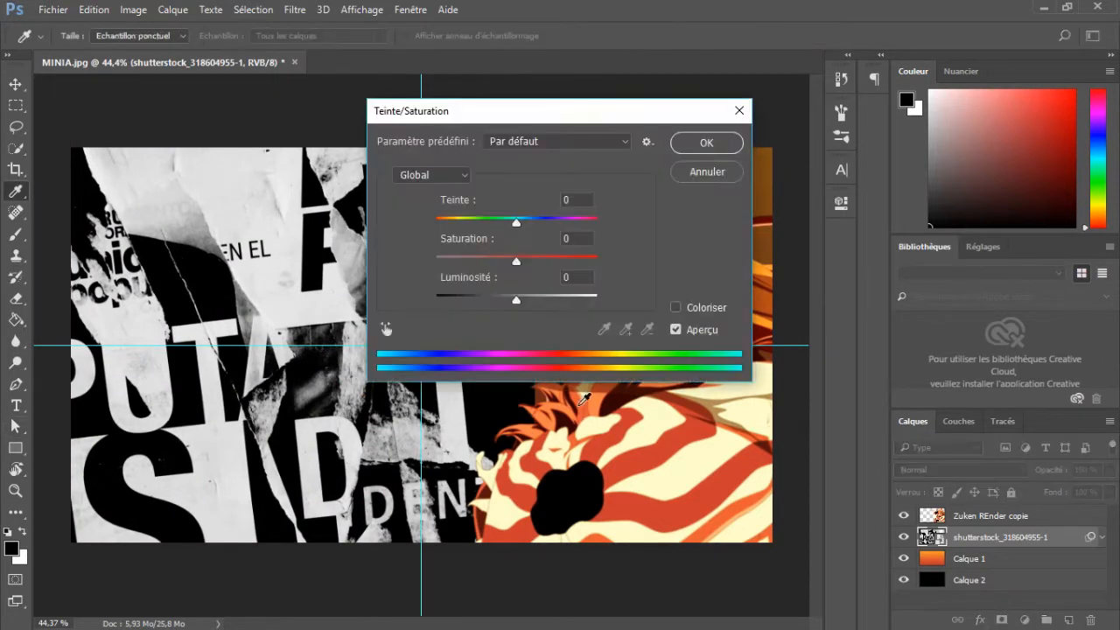
pyautogui.click(740, 116)
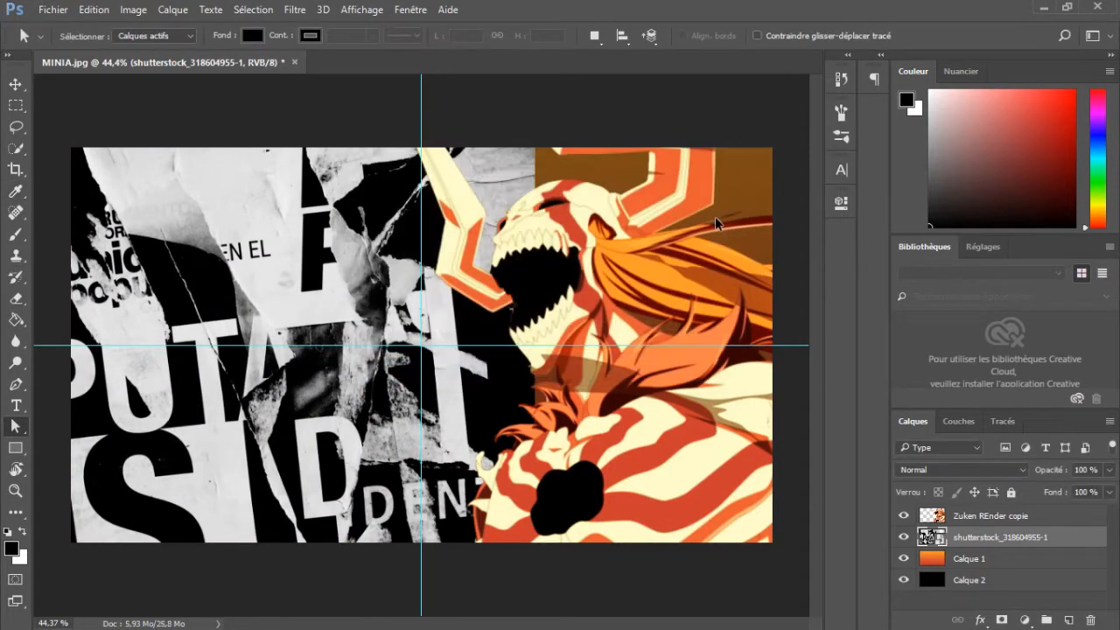
# - Duplicate the torn-poster texture layer and move the copy sideways to cover the uncovered area behind the character
pyautogui.hotkey('ctrl', 'j')
pyautogui.hotkey('ctrl', 't')
pyautogui.moveTo(487, 225); pyautogui.dragTo(931, 139)
pyautogui.press('Return')
pyautogui.press('a')
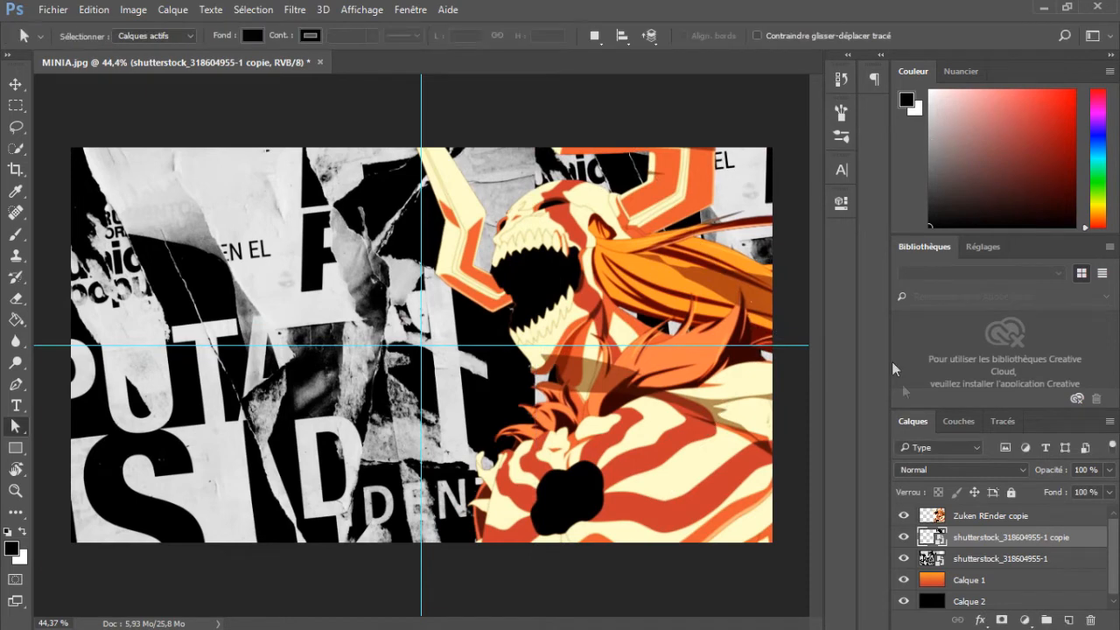
# - Merge the torn-poster texture layer and its copy into one layer
pyautogui.keyDown('shift'); pyautogui.click(989, 560); pyautogui.keyUp('shift')
pyautogui.rightClick(988, 560)
pyautogui.click(703, 525)
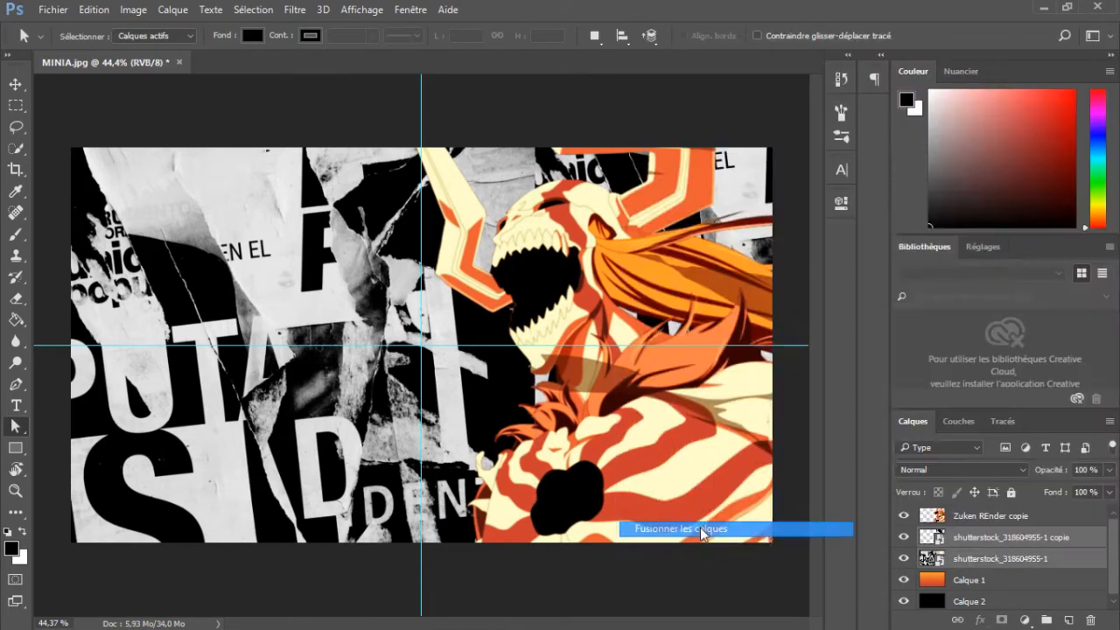
# - Set the merged poster texture's blend mode to Incrustation and its opacity to 50%
pyautogui.click(933, 469)
pyautogui.click(954, 295)
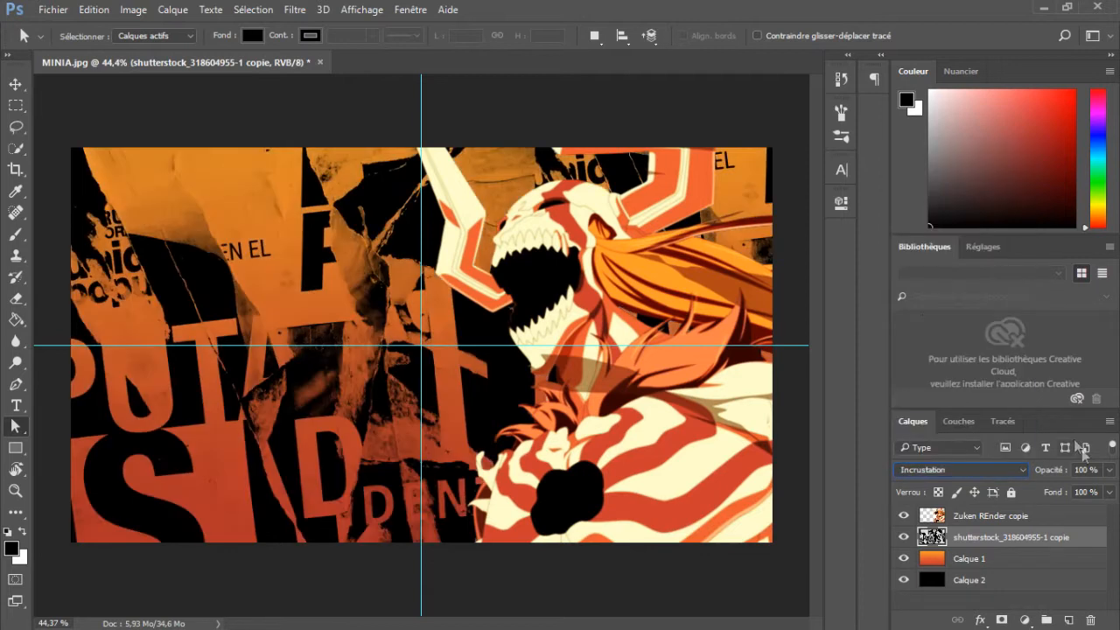
pyautogui.click(1050, 473)
pyautogui.write('50')
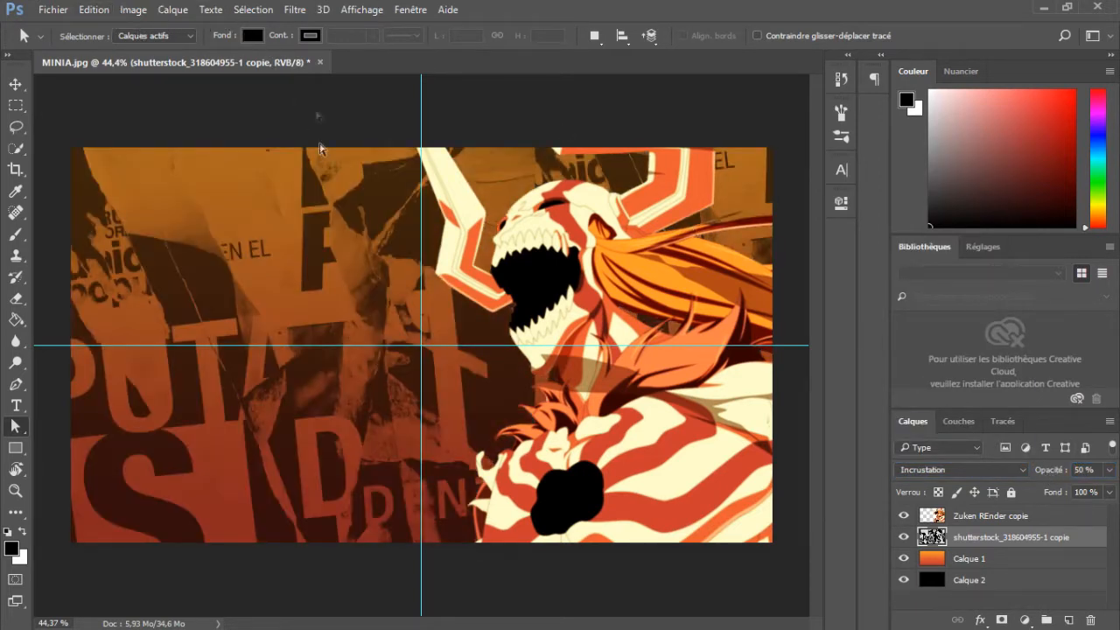
# - Apply a Flou radial filter to the poster texture in Zoom mode with a value of 15
pyautogui.click(294, 10)
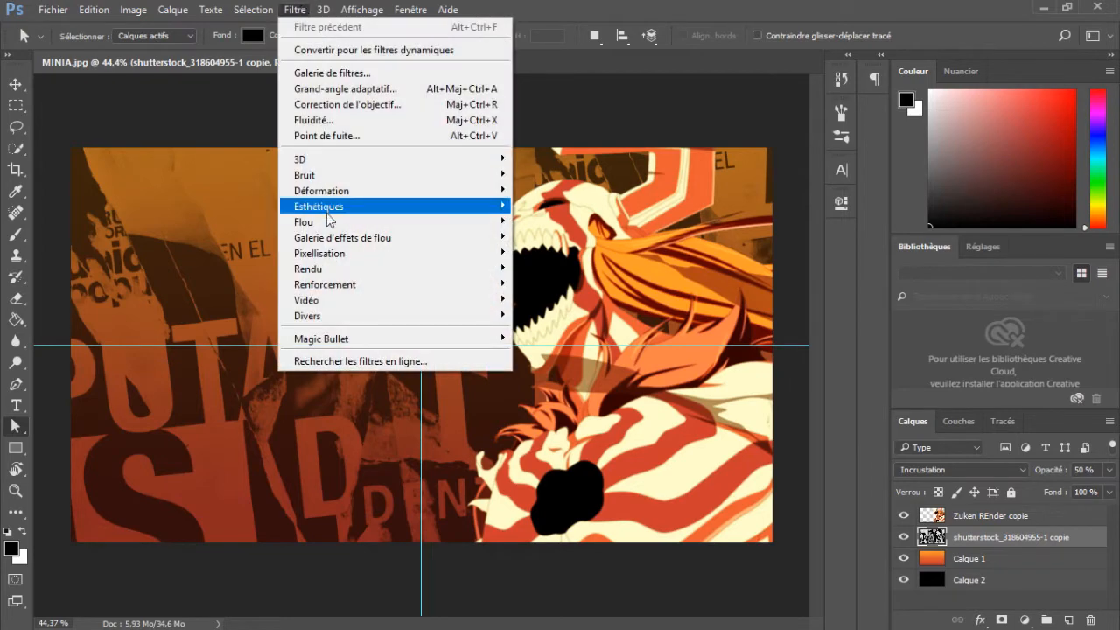
pyautogui.moveTo(453, 222)
pyautogui.click(551, 347)
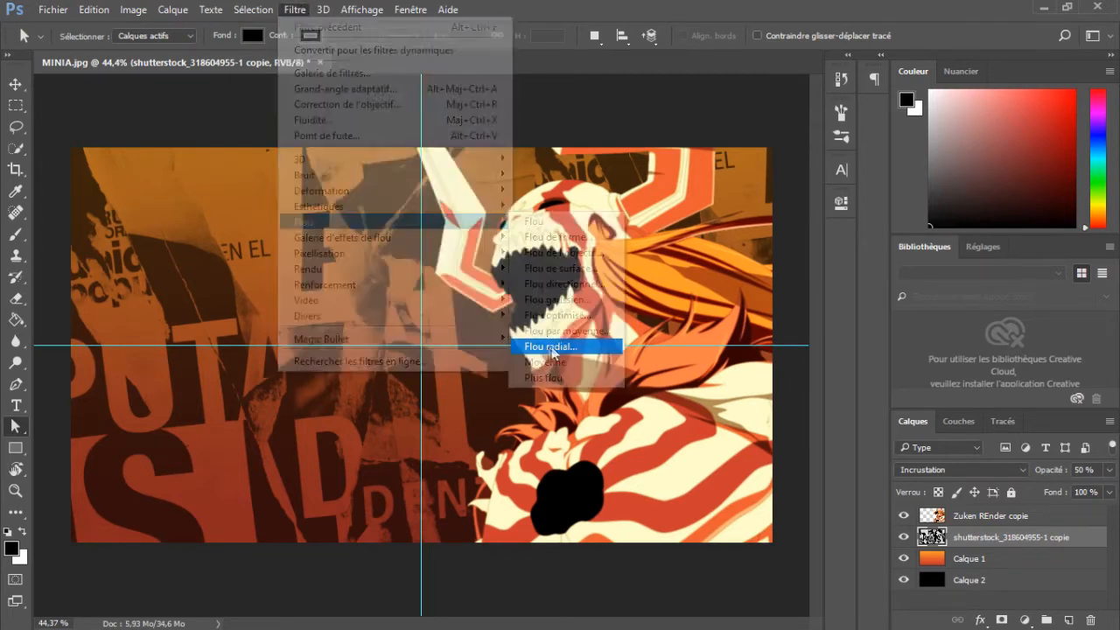
pyautogui.click(474, 250)
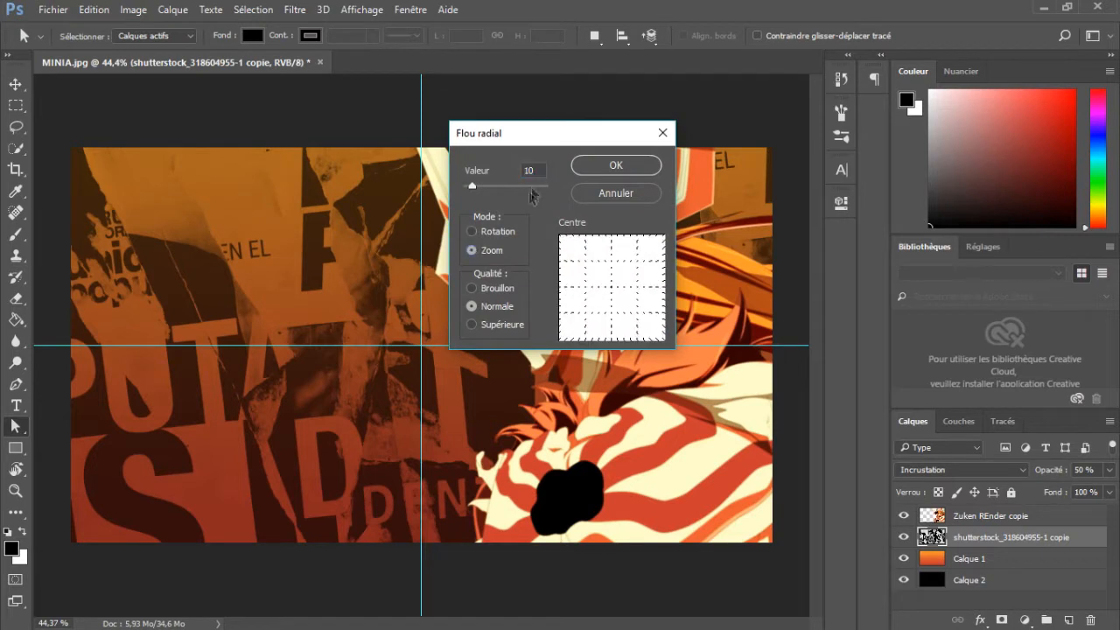
pyautogui.write('15')
pyautogui.press('Return')
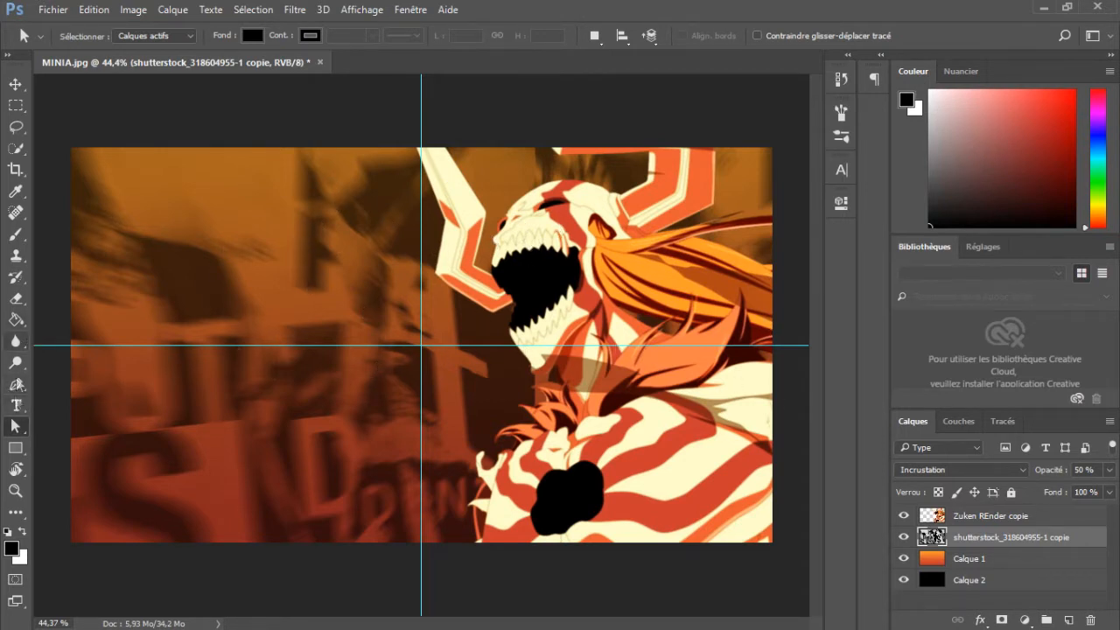
# - Set the background colour to the stripes' red cc3c2e and the foreground colour to the hair's orange fc9e2a
pyautogui.click(12, 548)
pyautogui.click(494, 162)
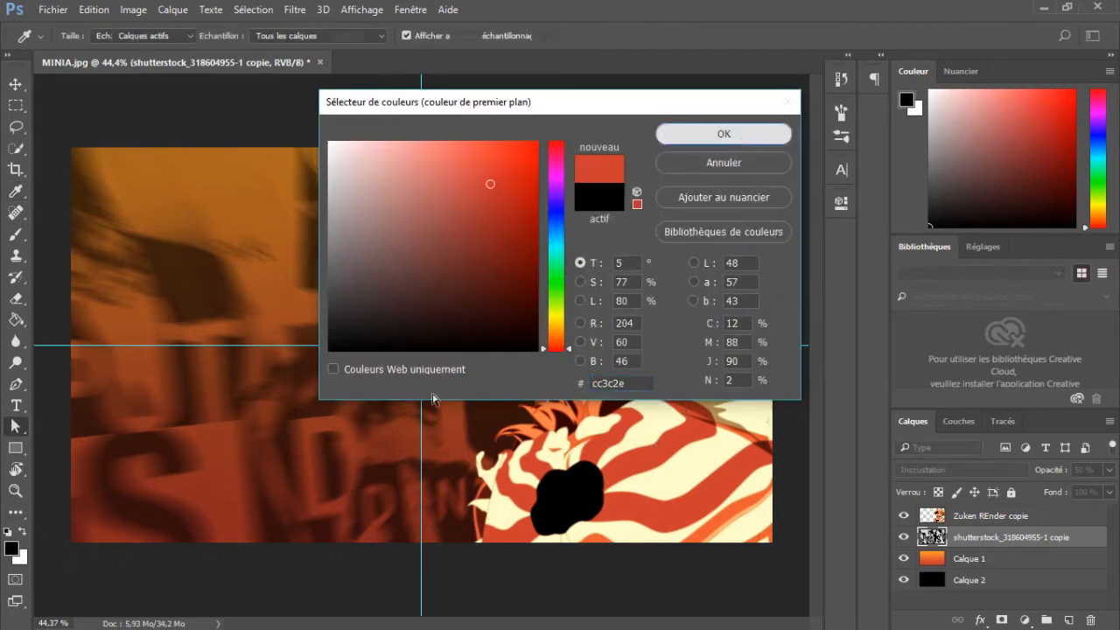
pyautogui.click(722, 133)
pyautogui.click(23, 531)
pyautogui.click(11, 548)
pyautogui.moveTo(624, 111); pyautogui.dragTo(1009, 65)
pyautogui.click(630, 263)
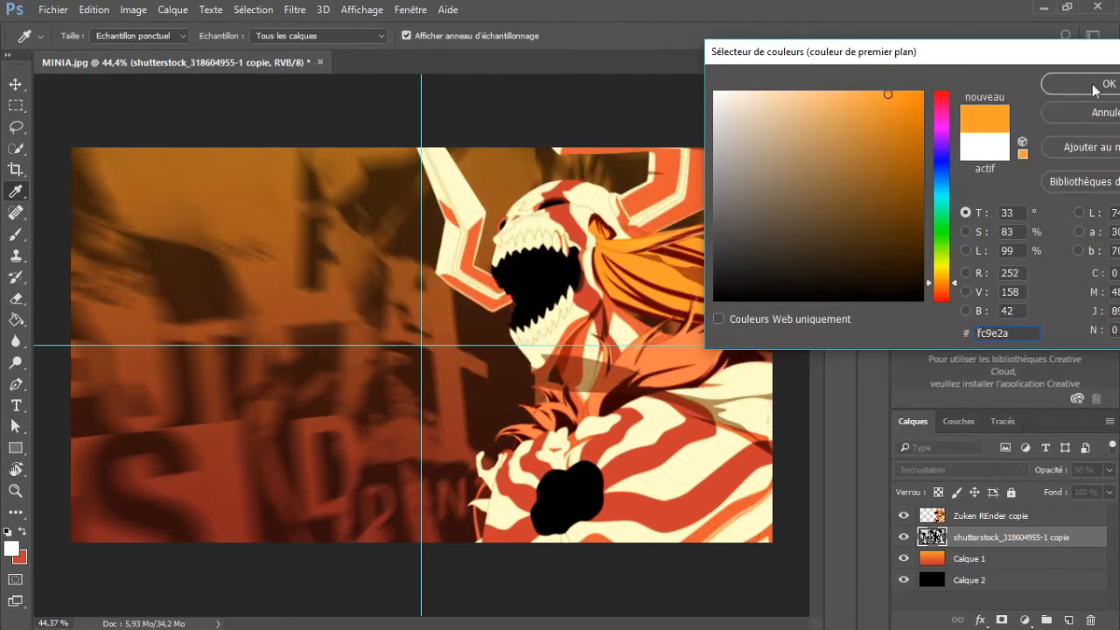
pyautogui.press('Return')
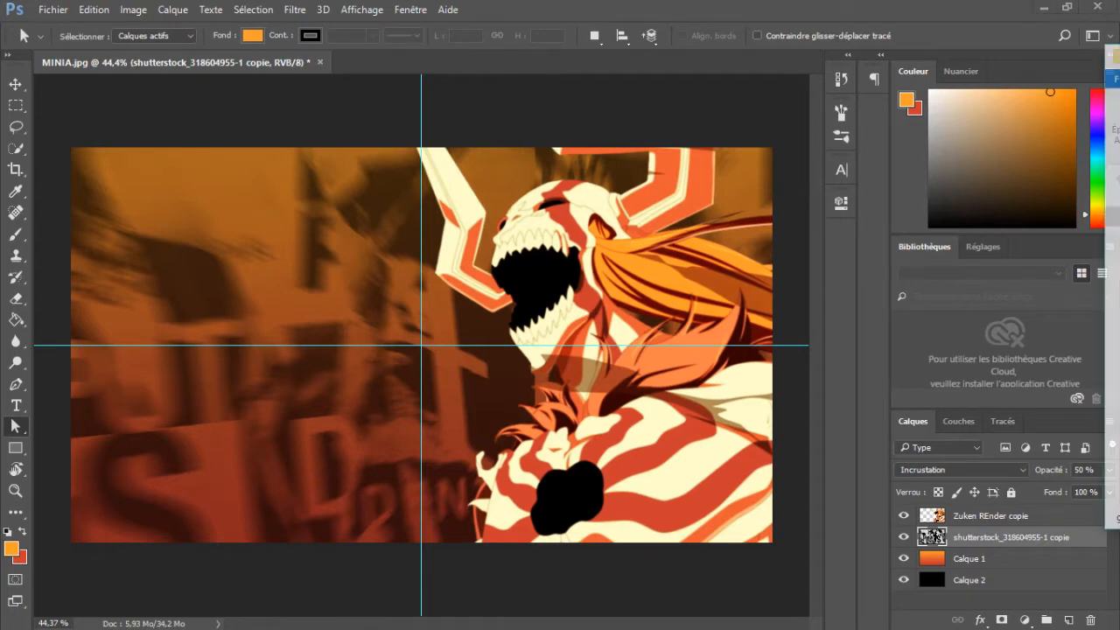
# - Place A12NC8vd8SMXVeWEEwH8ht0FytA.png above the poster texture and enlarge it to cover the whole canvas
pyautogui.hotkey('alt', 'Tab')
pyautogui.moveTo(1054, 245); pyautogui.dragTo(387, 391)
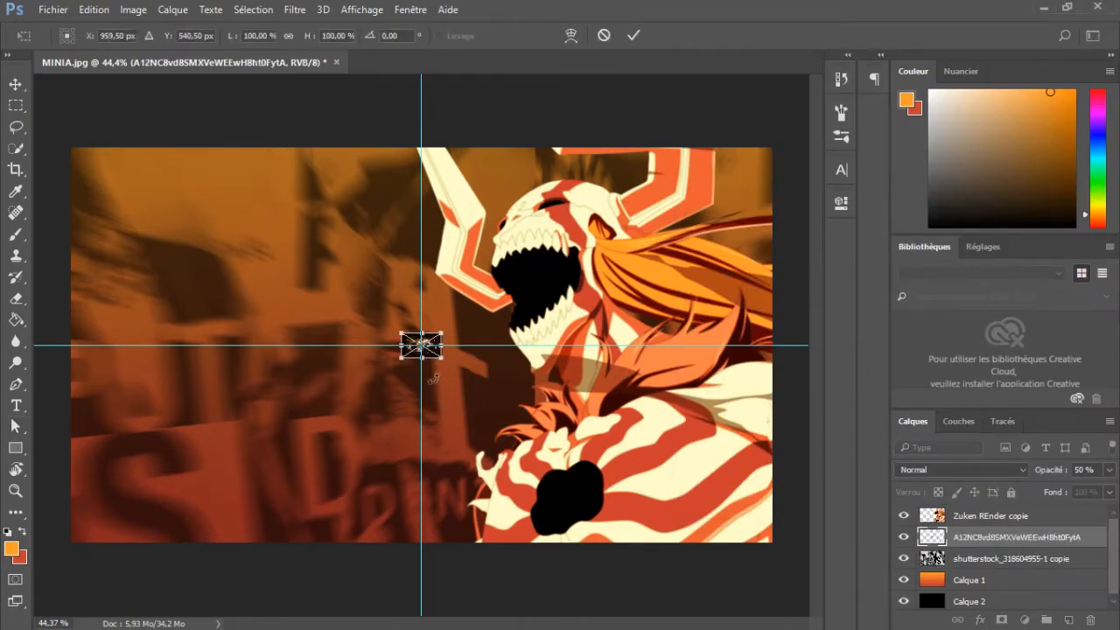
pyautogui.moveTo(448, 328); pyautogui.dragTo(943, 41)
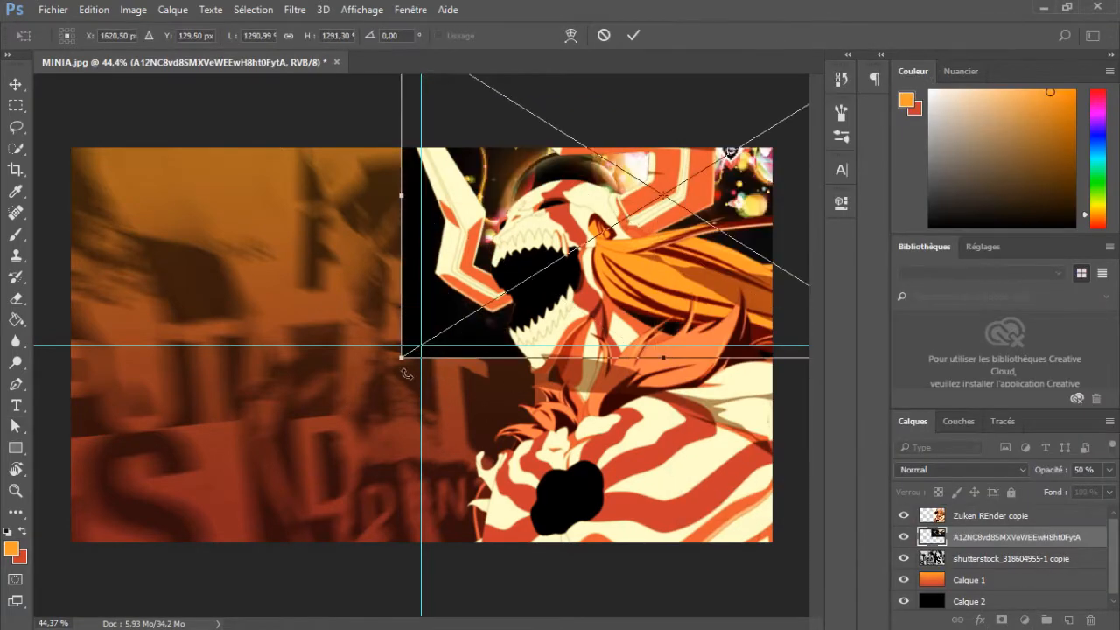
pyautogui.moveTo(401, 357); pyautogui.dragTo(9, 613)
pyautogui.hotkey('ctrl', '-')
pyautogui.hotkey('ctrl', '-')
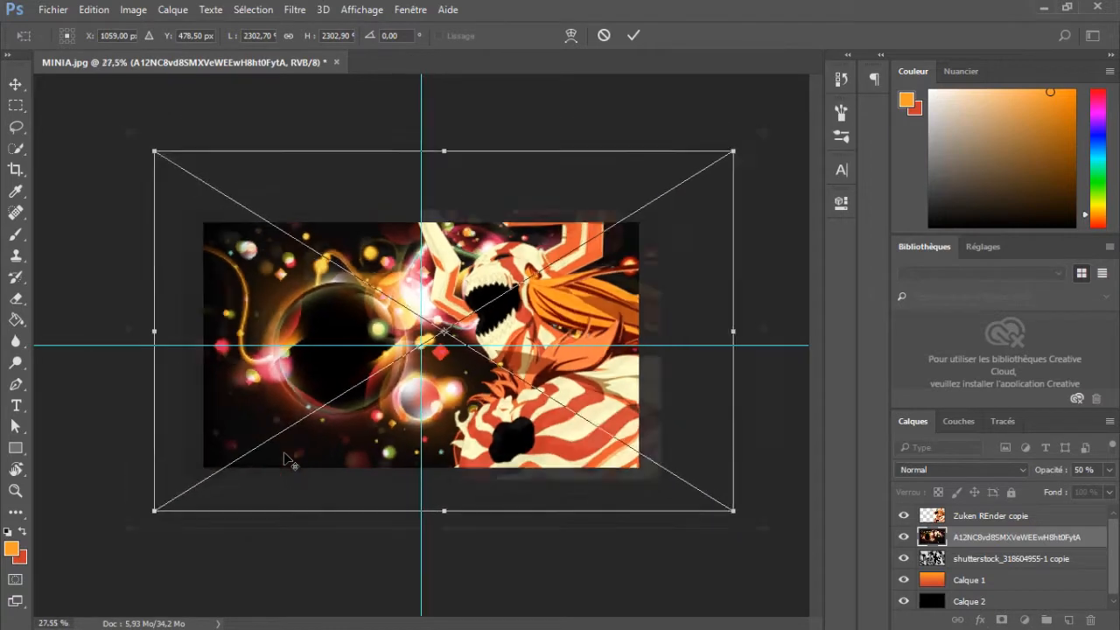
pyautogui.moveTo(731, 158); pyautogui.dragTo(672, 241)
pyautogui.moveTo(740, 160); pyautogui.dragTo(748, 168)
pyautogui.press('Return')
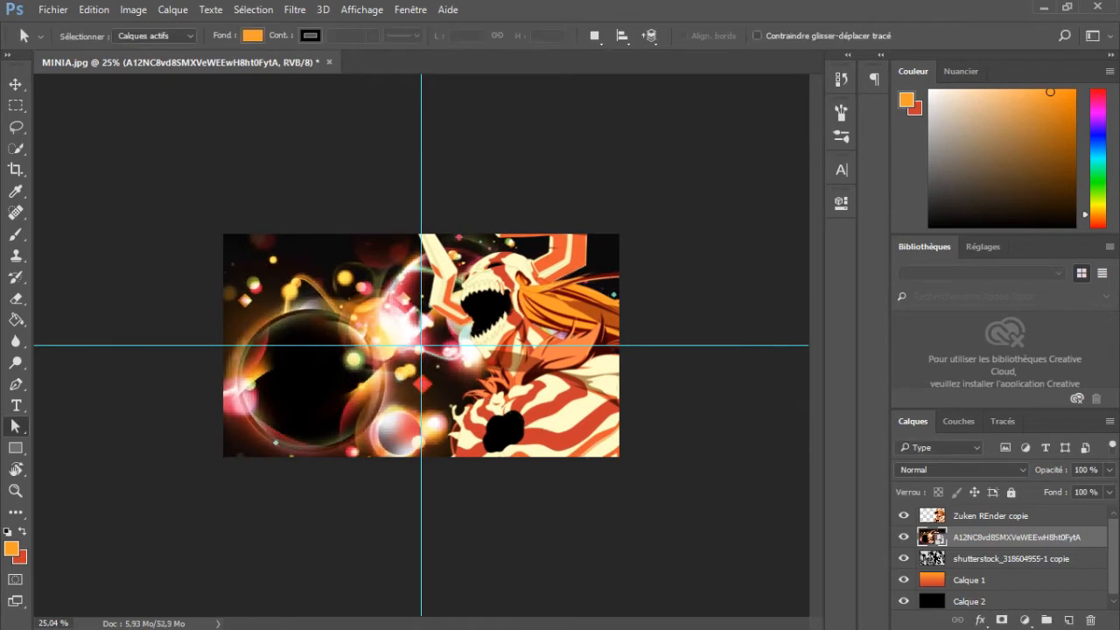
# - Move the glowing-orbs texture layer above the Zuken REnder copie layer
pyautogui.hotkey('alt', 'Tab')
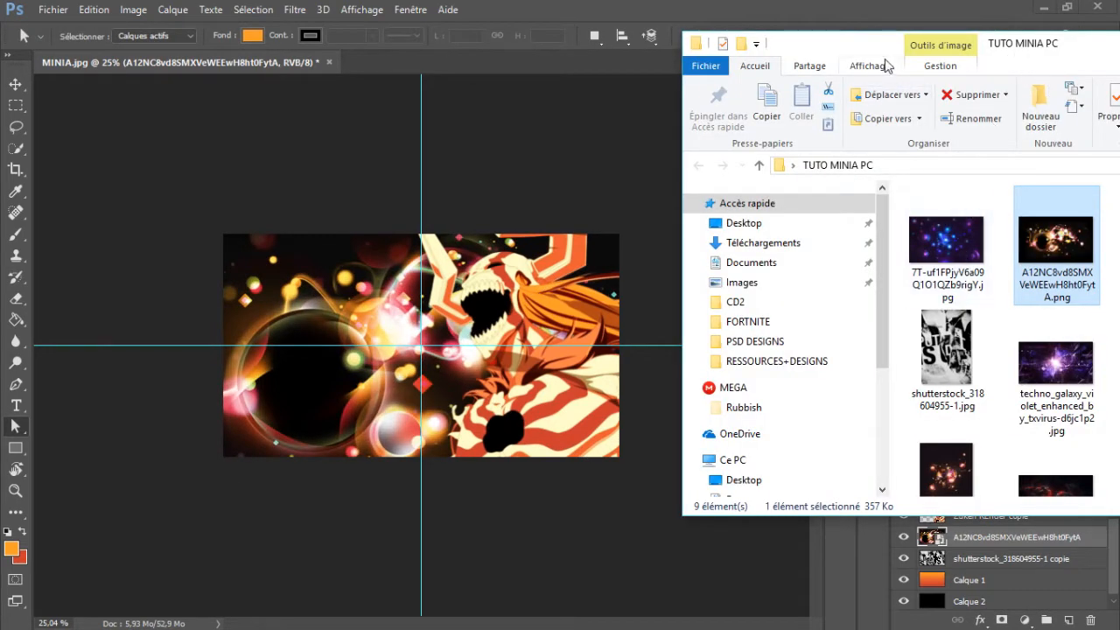
pyautogui.hotkey('alt', 'Tab')
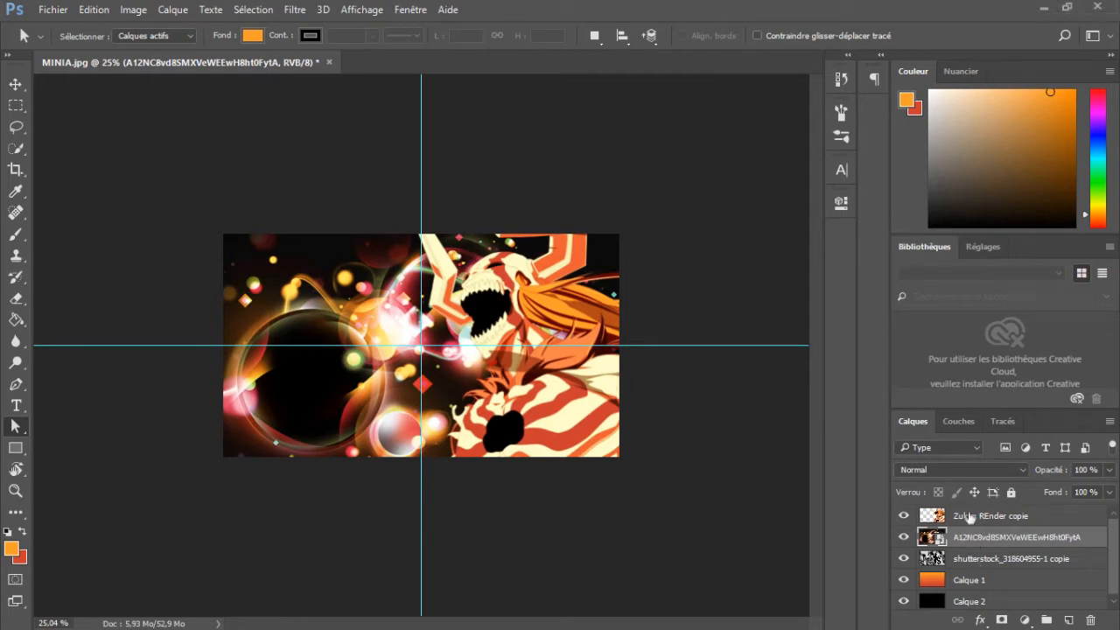
pyautogui.moveTo(945, 544); pyautogui.dragTo(945, 511)
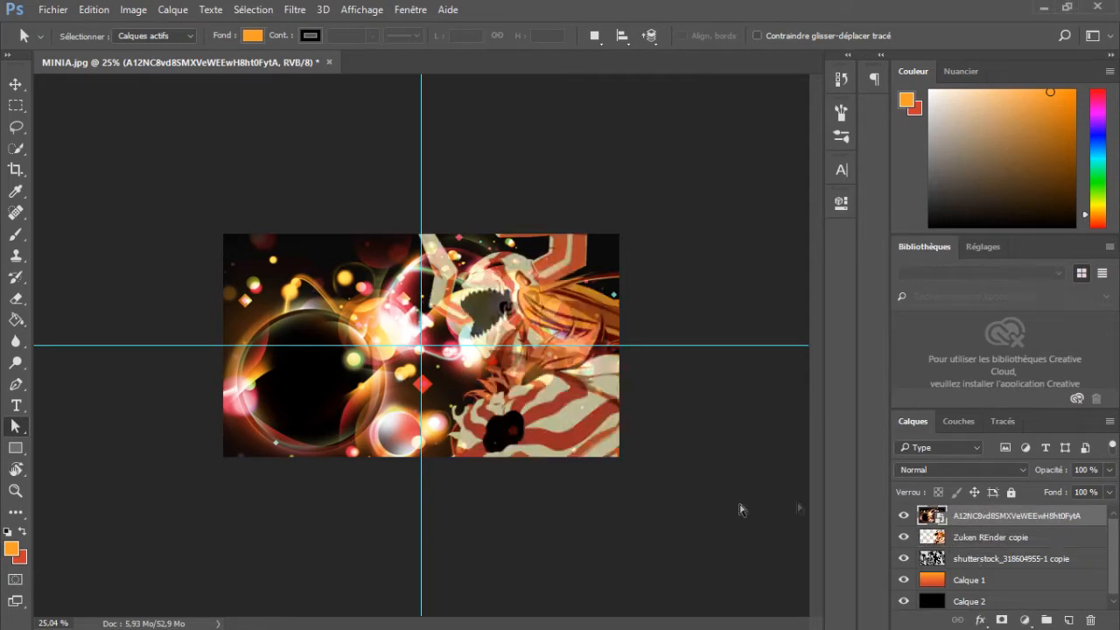
pyautogui.scroll(3, 774, 515)
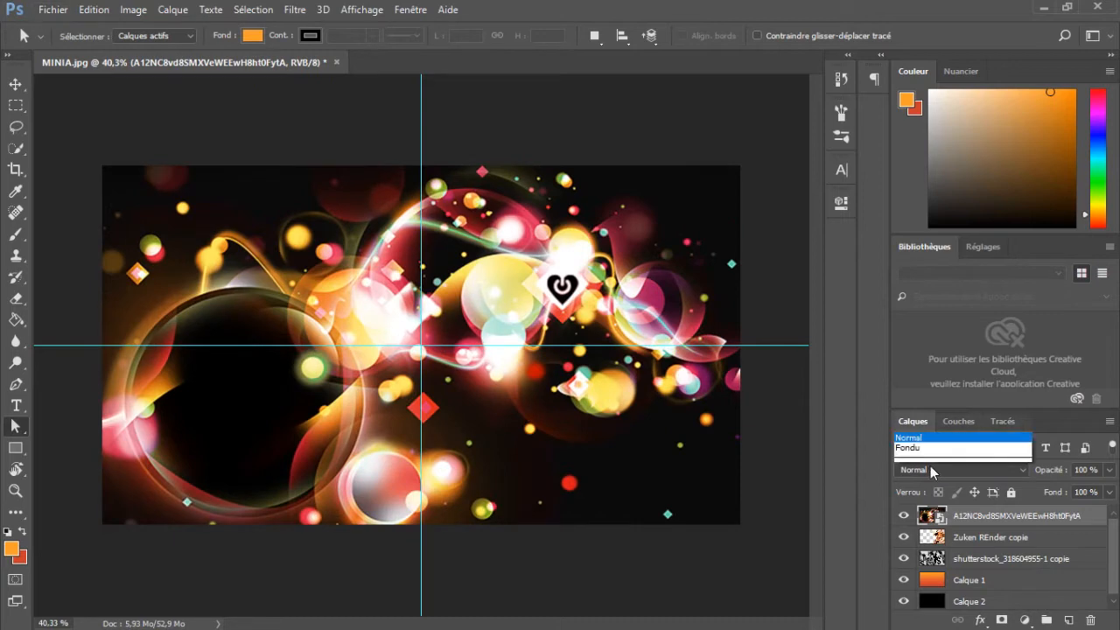
# - Set the glowing-orbs layer's blend mode to Densité linéaire - (Ajout) and its opacity to 50%
pyautogui.click(930, 470)
pyautogui.click(936, 269)
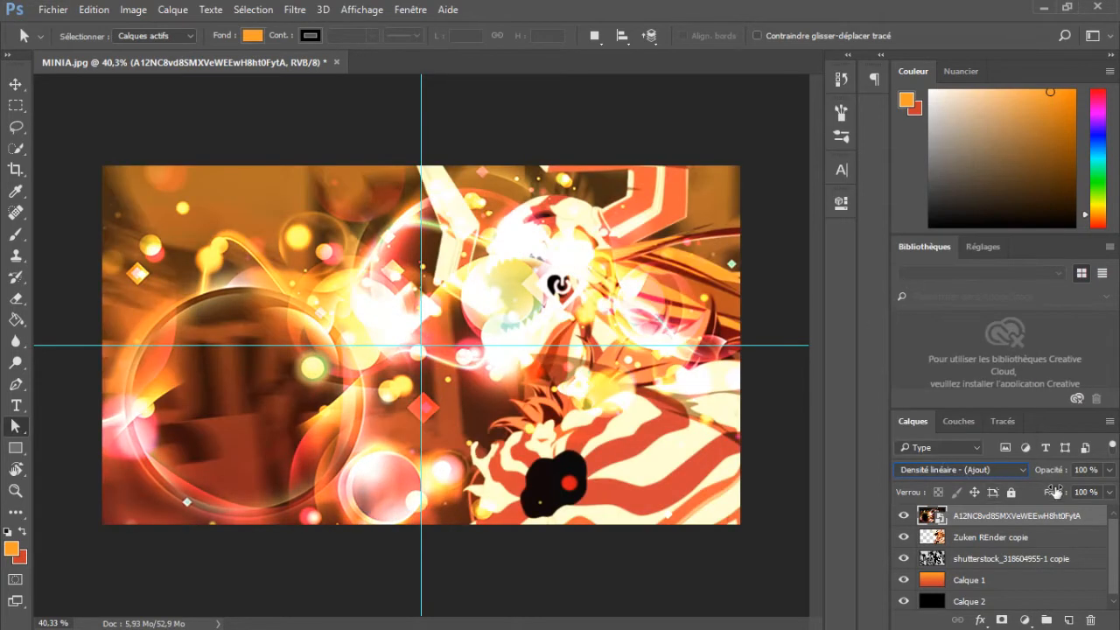
pyautogui.write('50')
pyautogui.press('Return')
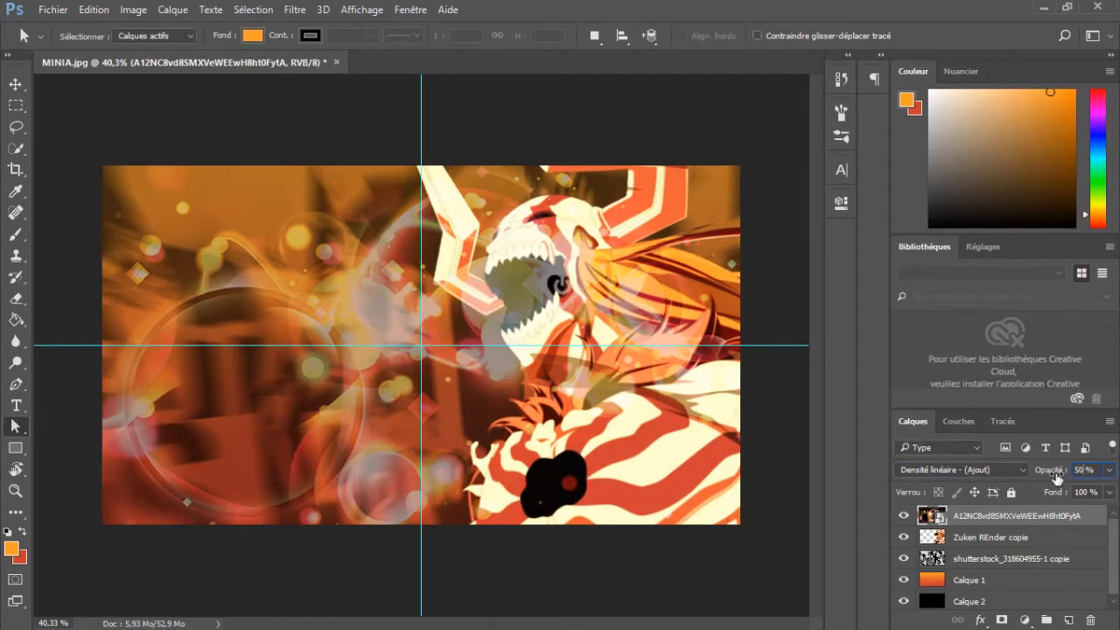
# - Rasterize the glowing-orbs layer and erase its effects over the character using a soft 441-pixel eraser
pyautogui.click(15, 300)
pyautogui.click(297, 304)
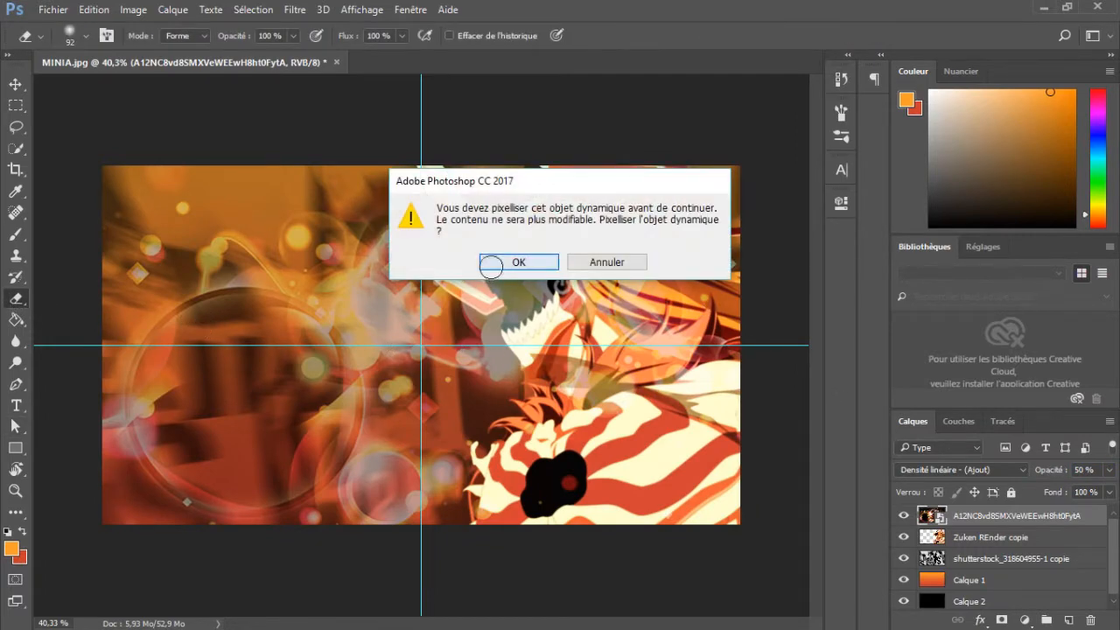
pyautogui.click(518, 261)
pyautogui.keyDown('alt'); pyautogui.rightClick(523, 253); pyautogui.keyUp('alt')
pyautogui.moveTo(524, 254)
pyautogui.mouseDown()
pyautogui.moveTo(604, 263)
pyautogui.moveTo(525, 282)
pyautogui.moveTo(632, 311)
pyautogui.moveTo(639, 328)
pyautogui.moveTo(560, 350)
pyautogui.moveTo(646, 322)
pyautogui.moveTo(577, 412)
pyautogui.moveTo(486, 236)
pyautogui.moveTo(587, 322)
pyautogui.moveTo(613, 438)
pyautogui.moveTo(603, 411)
pyautogui.moveTo(534, 490)
pyautogui.moveTo(609, 457)
pyautogui.mouseUp()
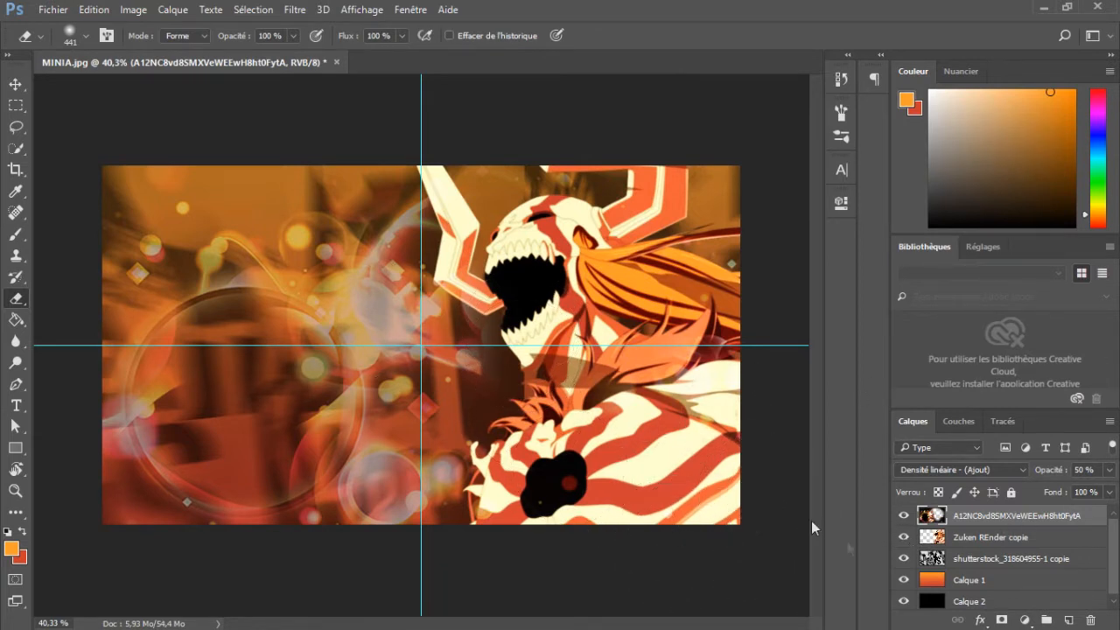
# - Place 7T-uf1FPjyV6a09Q1O1QZb9rigY.jpg above the poster texture and scale it to about 497%, covering the canvas
pyautogui.click(954, 556)
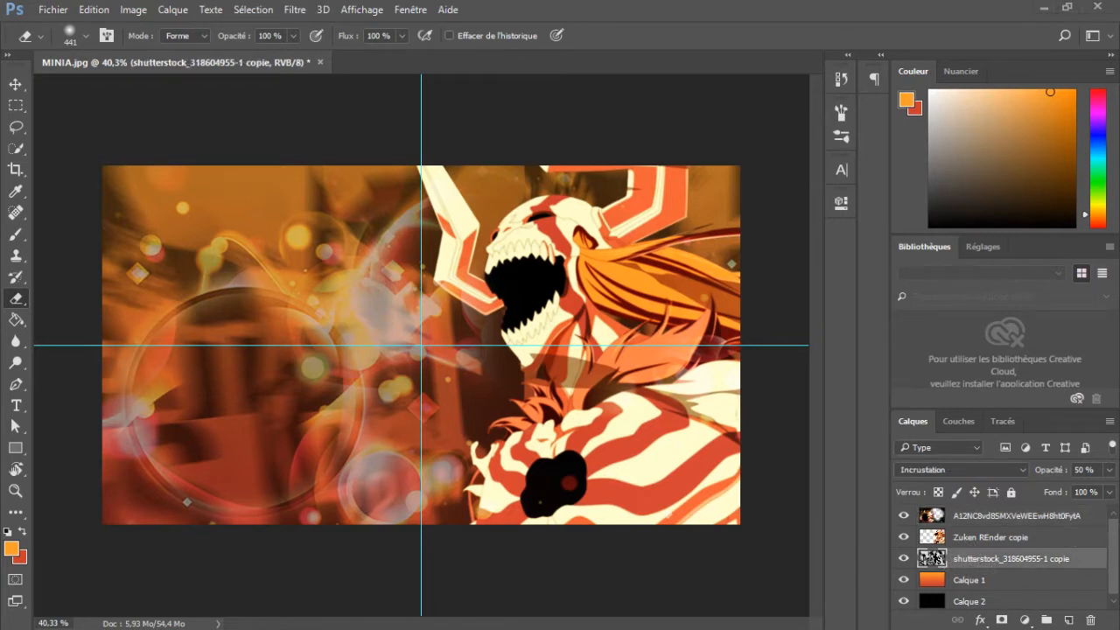
pyautogui.hotkey('alt', 'Tab')
pyautogui.moveTo(1046, 258); pyautogui.dragTo(555, 352)
pyautogui.moveTo(588, 245); pyautogui.dragTo(809, 52)
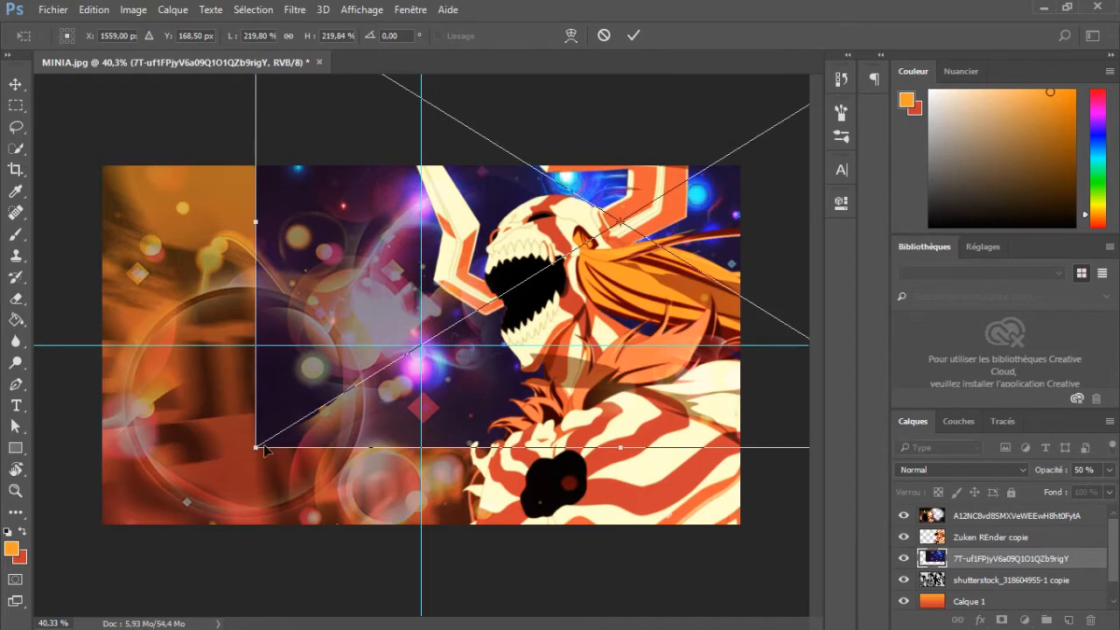
pyautogui.moveTo(226, 457); pyautogui.dragTo(8, 617)
pyautogui.hotkey('ctrl', '0')
pyautogui.moveTo(710, 166); pyautogui.dragTo(818, 100)
pyautogui.moveTo(700, 263); pyautogui.dragTo(656, 312)
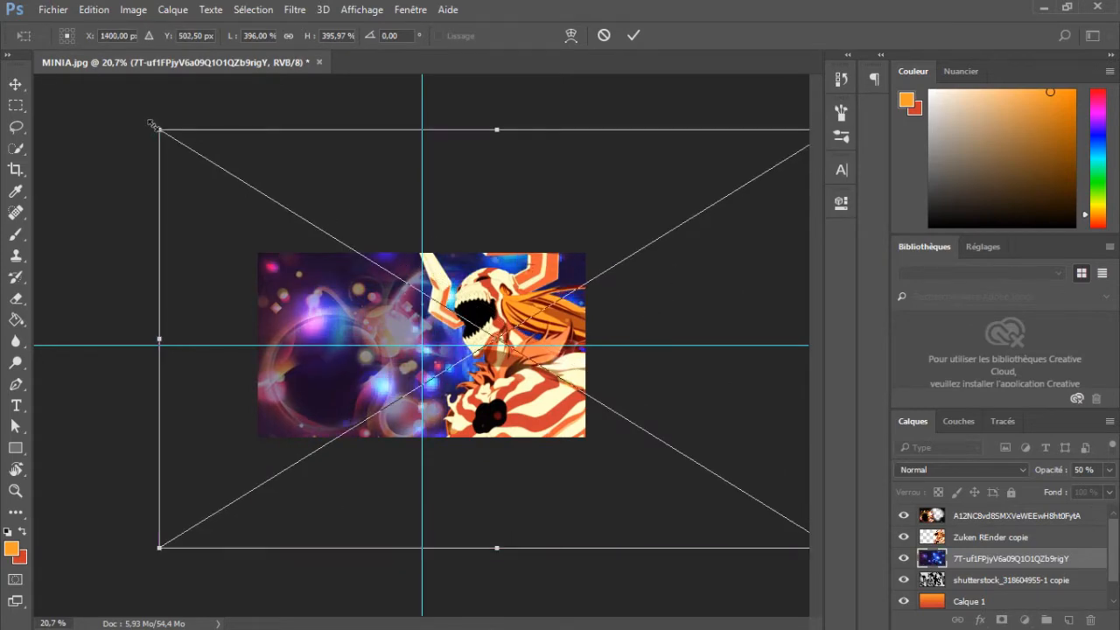
pyautogui.moveTo(151, 124); pyautogui.dragTo(26, 26)
pyautogui.moveTo(308, 97); pyautogui.dragTo(610, 236)
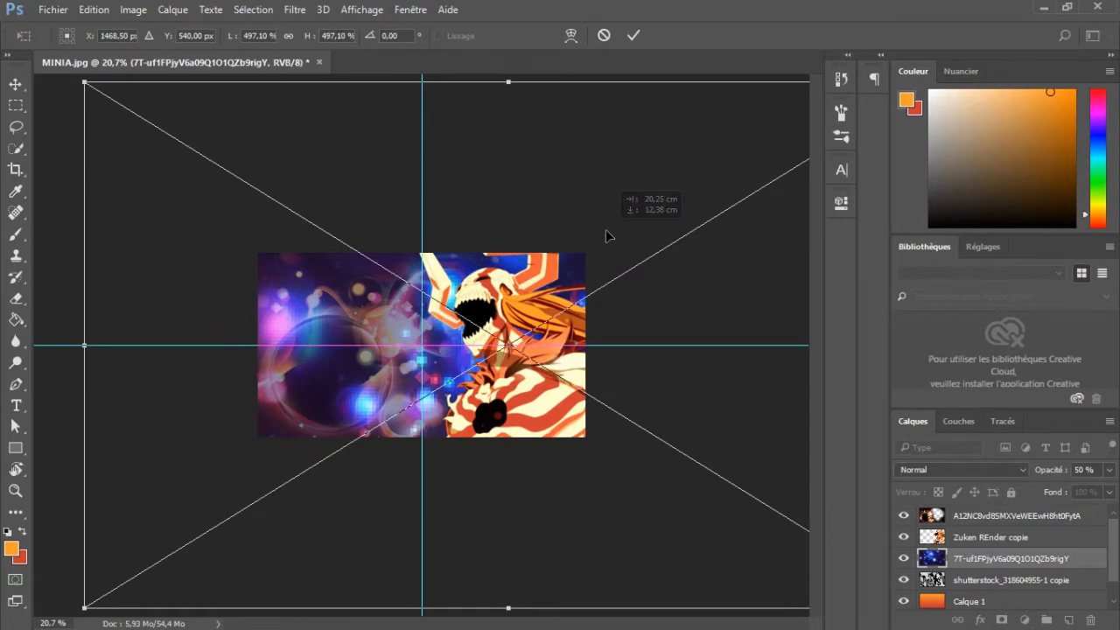
pyautogui.press('Return')
# - Commit the placed 7T-uf1FPjyV6a09Q1O1QZb9rigY image and set its blend mode to Densité linéaire - (Ajout) with 50% opacity
pyautogui.press('e')
pyautogui.hotkey('ctrl', '+')
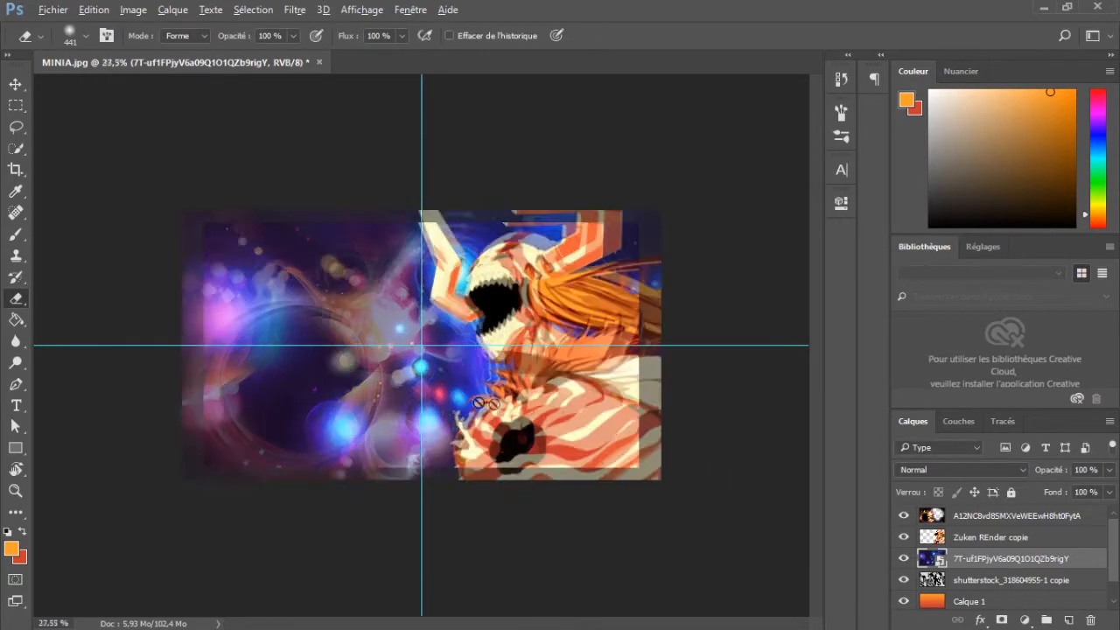
pyautogui.click(928, 470)
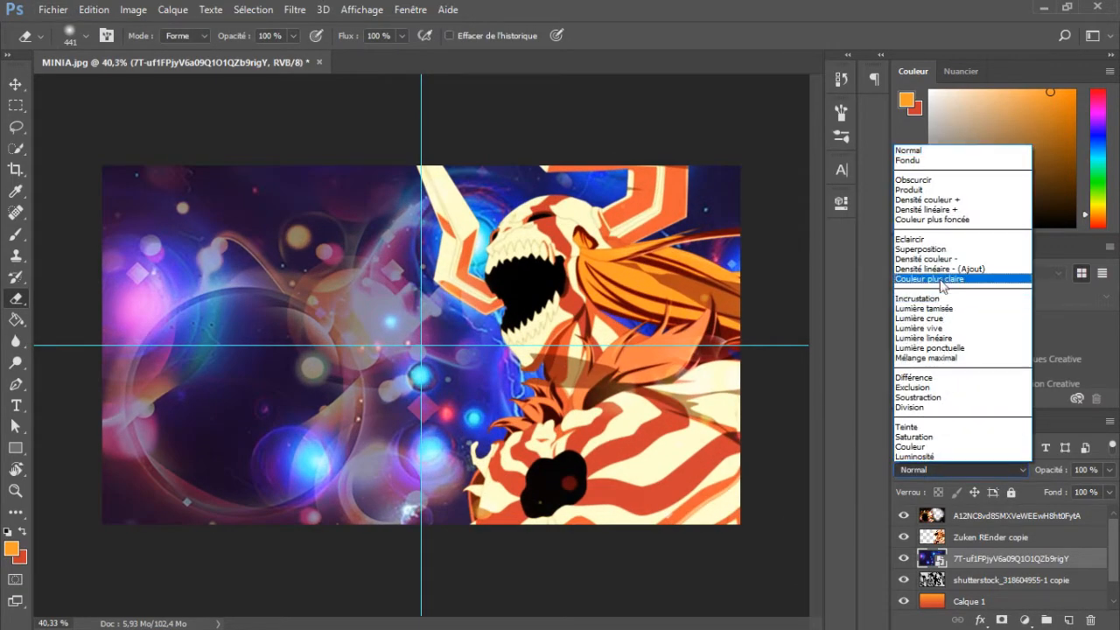
pyautogui.click(932, 268)
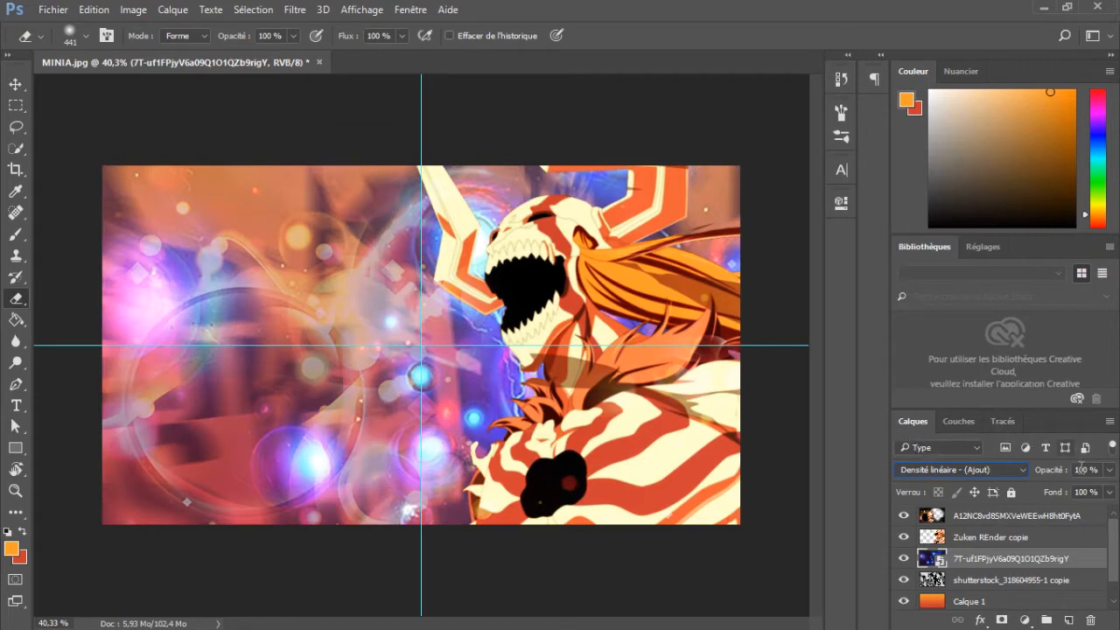
pyautogui.write('50')
pyautogui.press('Return')
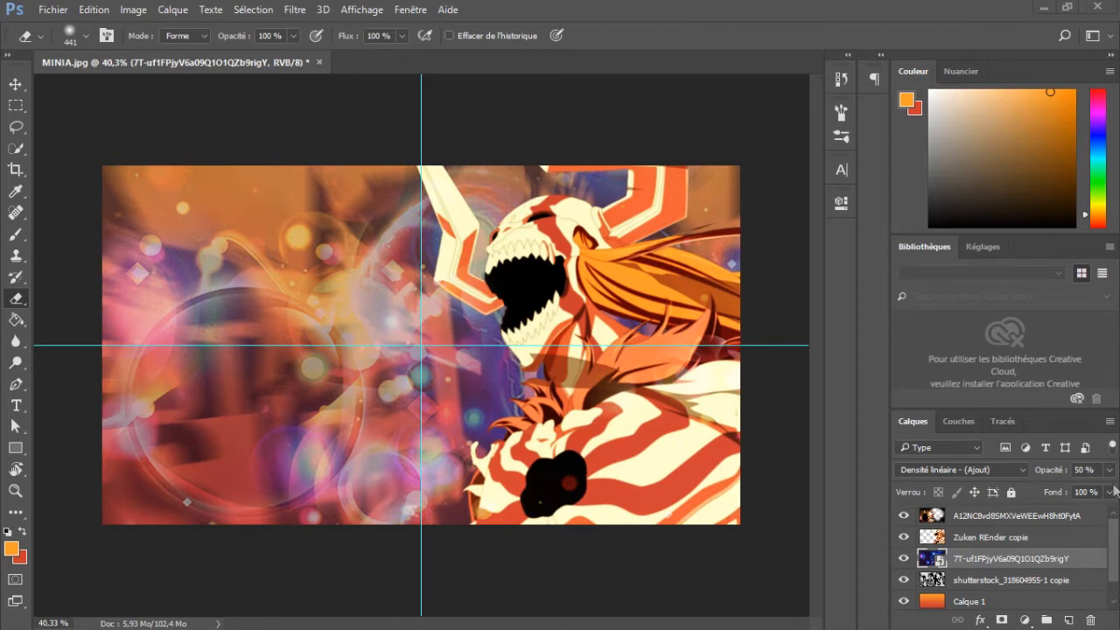
# - Place the kanji_wood_grunge_writing-215759 image above the poster texture and scale it to about 251%
pyautogui.click(967, 581)
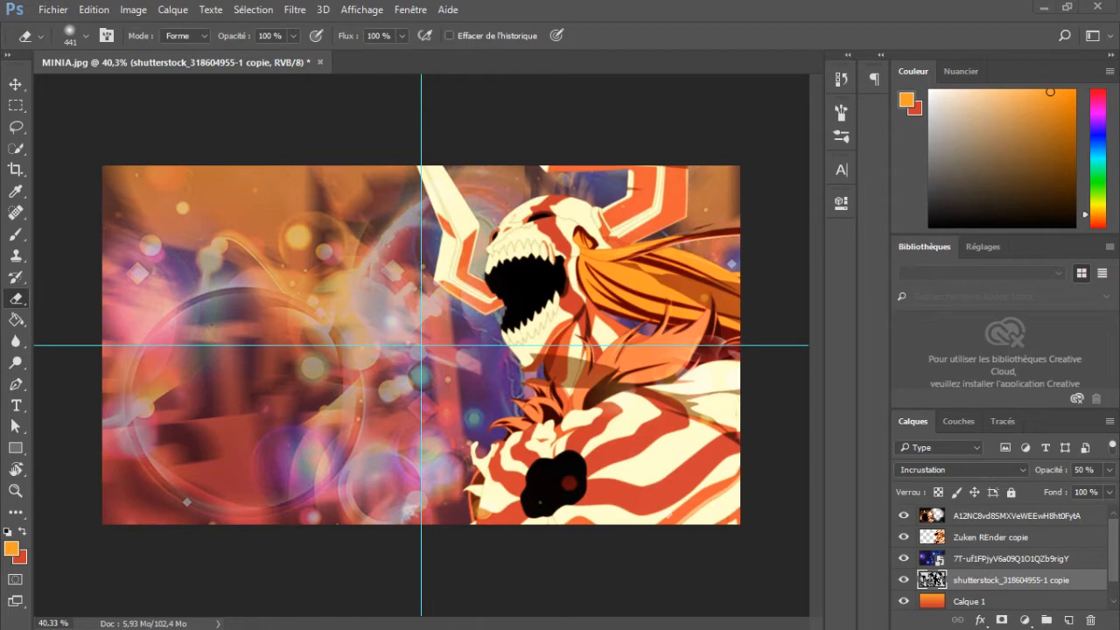
pyautogui.moveTo(193, 258); pyautogui.dragTo(193, 259)
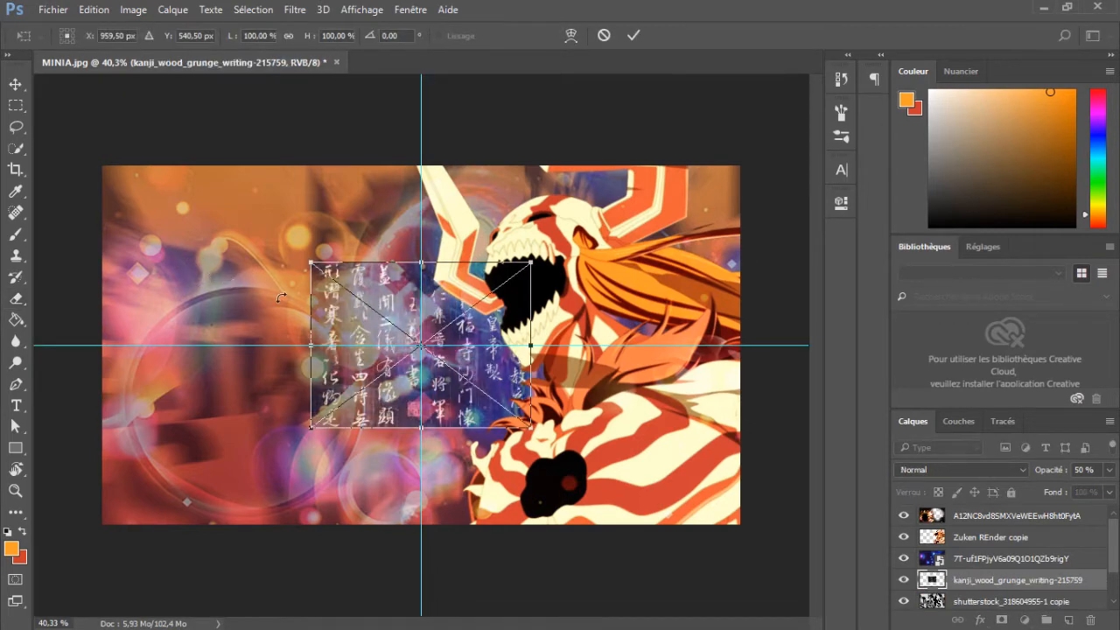
pyautogui.moveTo(531, 262)
pyautogui.mouseDown()
pyautogui.moveTo(788, 97)
pyautogui.moveTo(562, 233)
pyautogui.moveTo(533, 273)
pyautogui.mouseUp()
pyautogui.press('Return')
pyautogui.press('e')
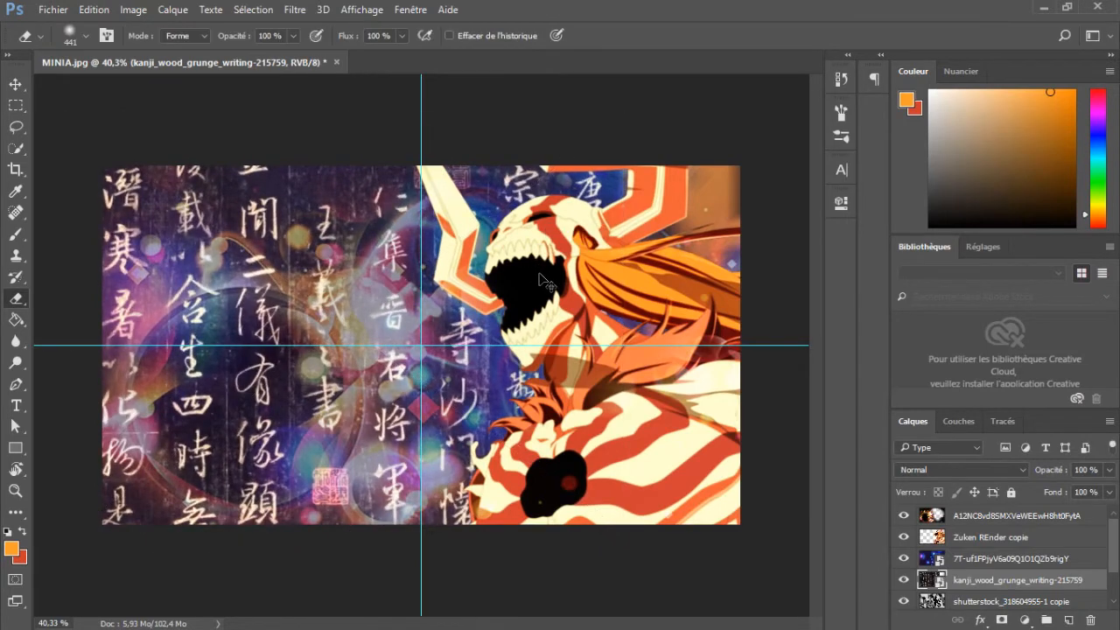
# - Duplicate the kanji layer, shift the copy right to fill the canvas, and merge both kanji layers
pyautogui.hotkey('ctrl', 'j')
pyautogui.hotkey('ctrl', 't')
pyautogui.moveTo(538, 281); pyautogui.dragTo(1053, 287)
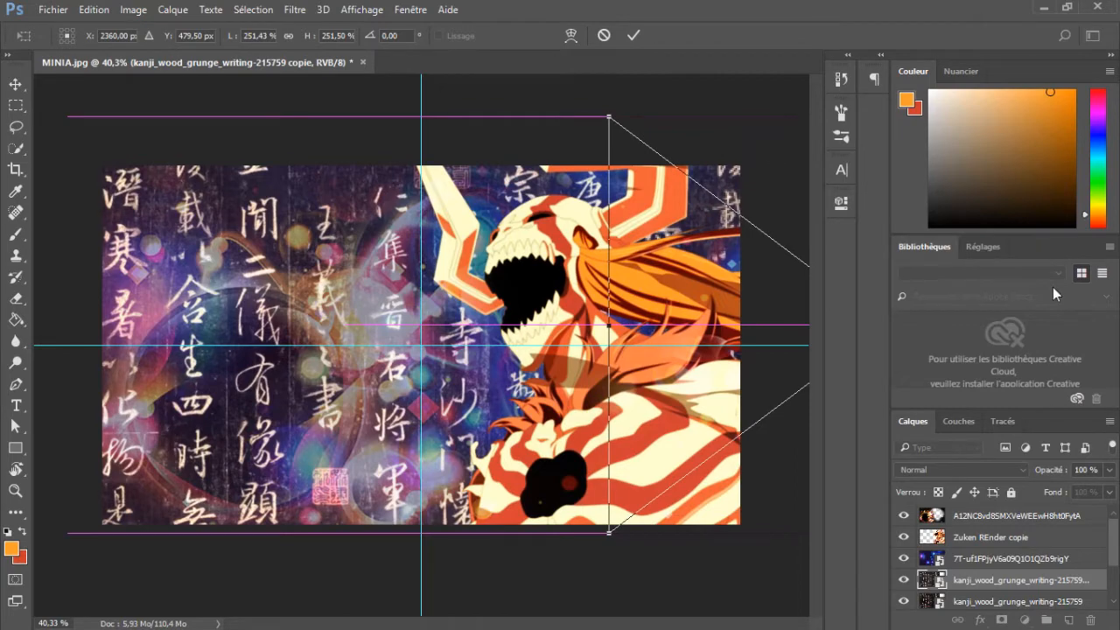
pyautogui.press('Return')
pyautogui.keyDown('shift'); pyautogui.click(982, 600); pyautogui.keyUp('shift')
pyautogui.rightClick(982, 600)
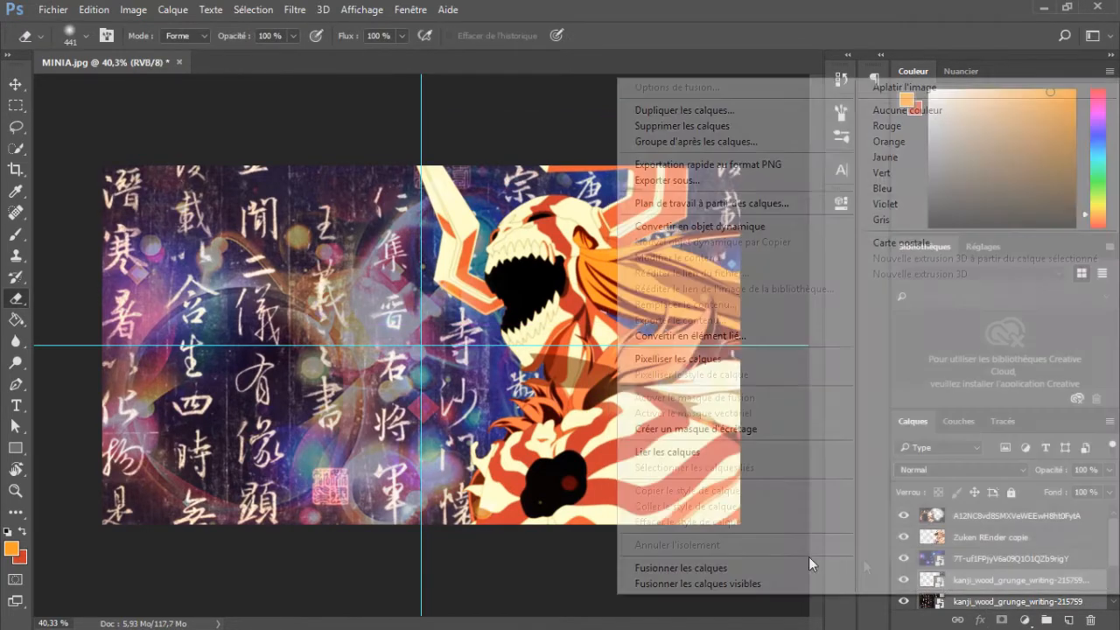
pyautogui.click(751, 567)
# - Set the merged kanji layer's blend mode to Densité linéaire - (Ajout) and its opacity to 30%
pyautogui.click(908, 465)
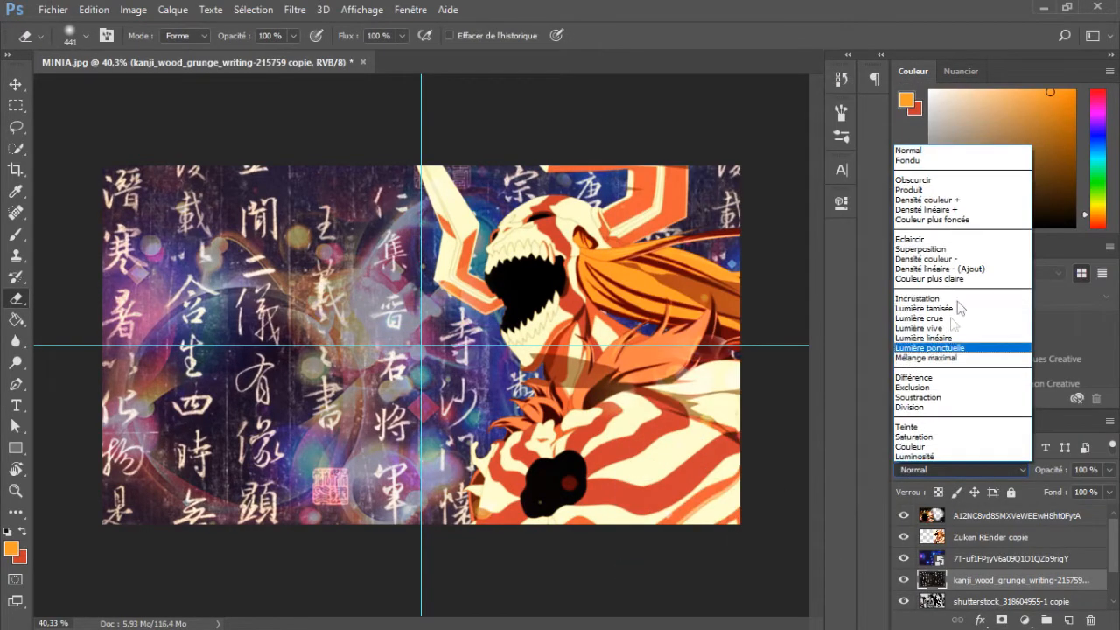
pyautogui.click(929, 273)
pyautogui.click(1086, 469)
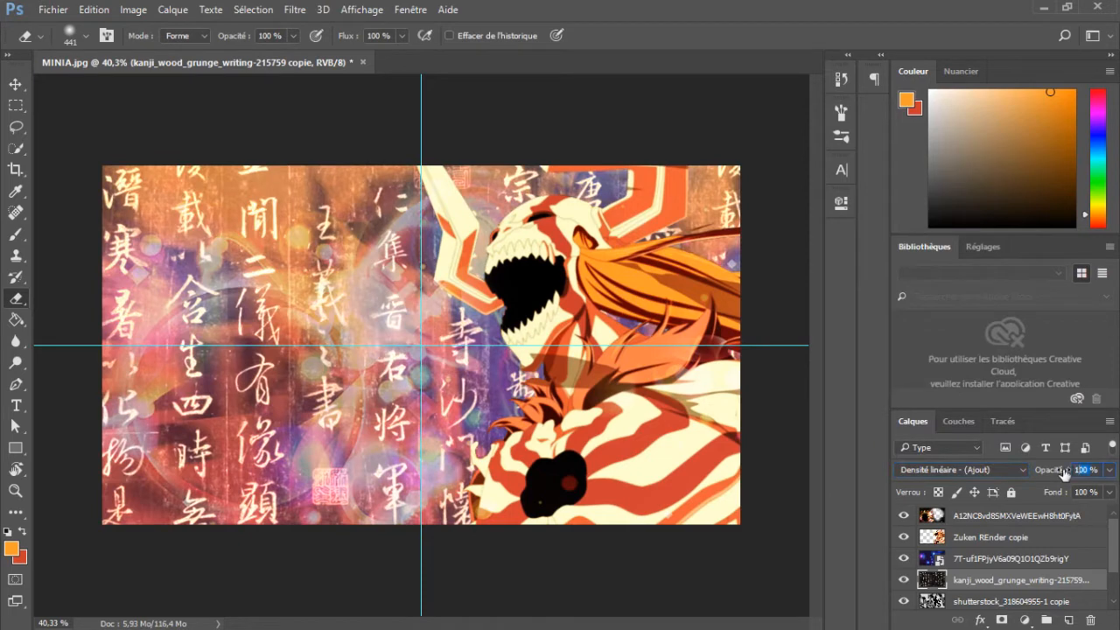
pyautogui.write('30')
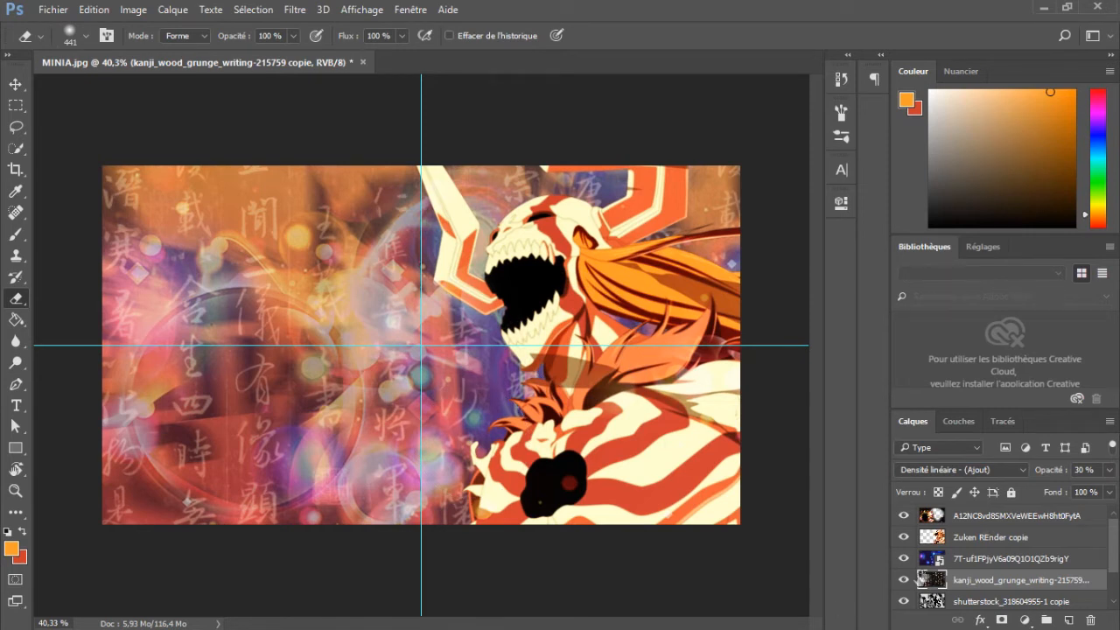
# - Place the techno_galaxy_violet image above the 7T-uf1FPjyV6a09Q1O1QZb9rigY layer and enlarge it to cover the canvas
pyautogui.click(970, 560)
pyautogui.moveTo(1119, 263); pyautogui.dragTo(350, 404)
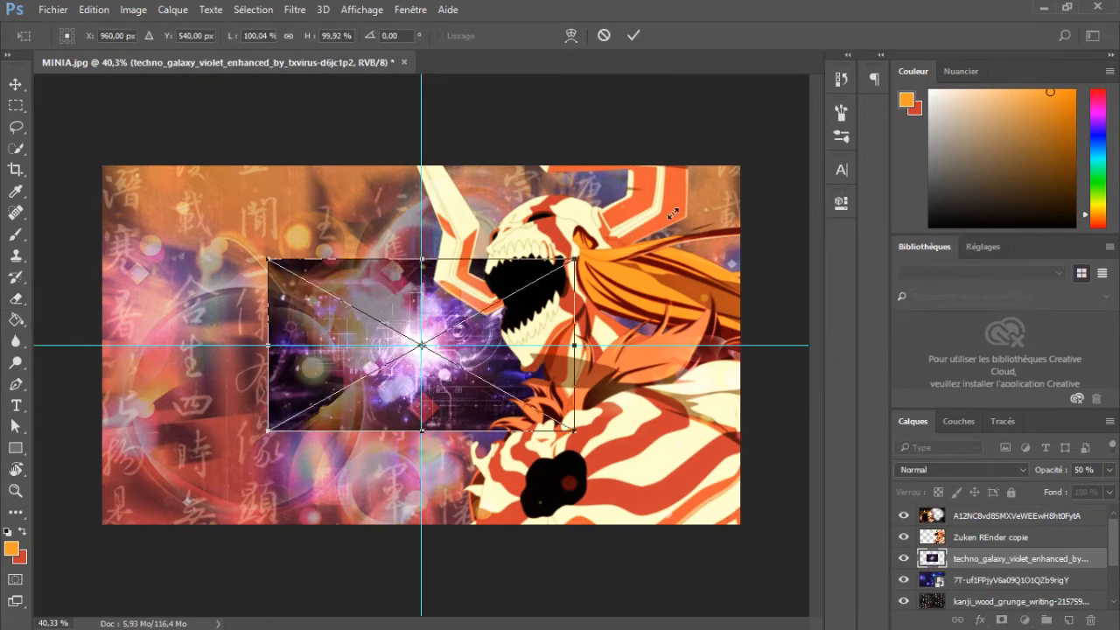
pyautogui.moveTo(574, 259); pyautogui.dragTo(900, 77)
pyautogui.moveTo(96, 499)
pyautogui.mouseDown()
pyautogui.moveTo(382, 450)
pyautogui.moveTo(338, 471)
pyautogui.moveTo(449, 466)
pyautogui.moveTo(462, 486)
pyautogui.mouseUp()
pyautogui.press('Return')
pyautogui.press('e')
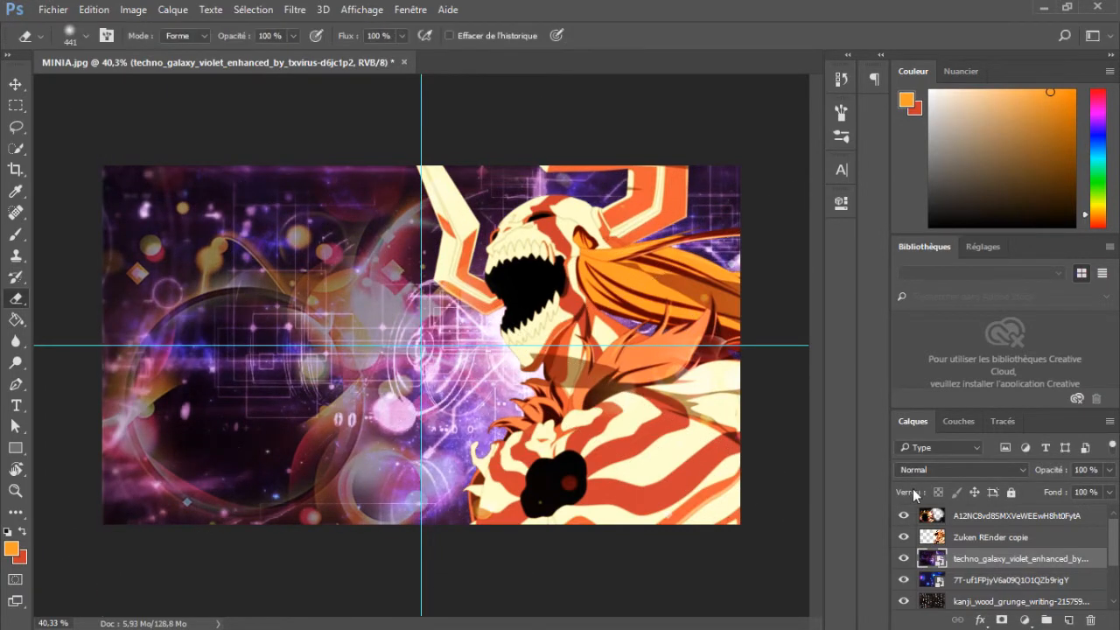
# - Set the techno galaxy layer's blend mode to Densité linéaire - (Ajout) and its opacity to 50%
pyautogui.click(914, 471)
pyautogui.click(928, 277)
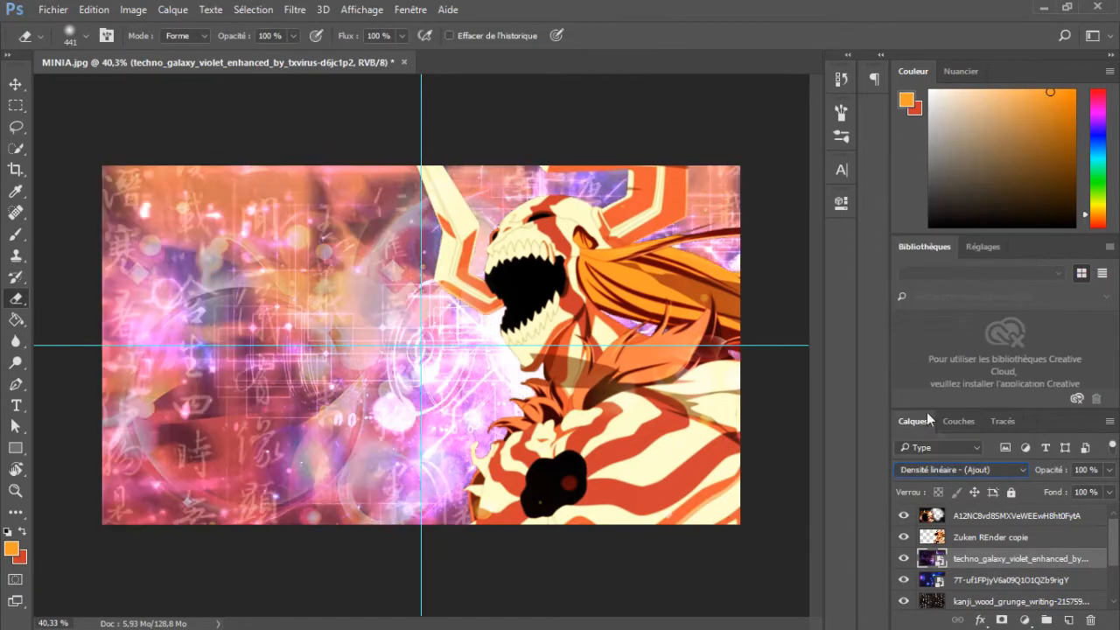
pyautogui.click(1088, 470)
pyautogui.write('50')
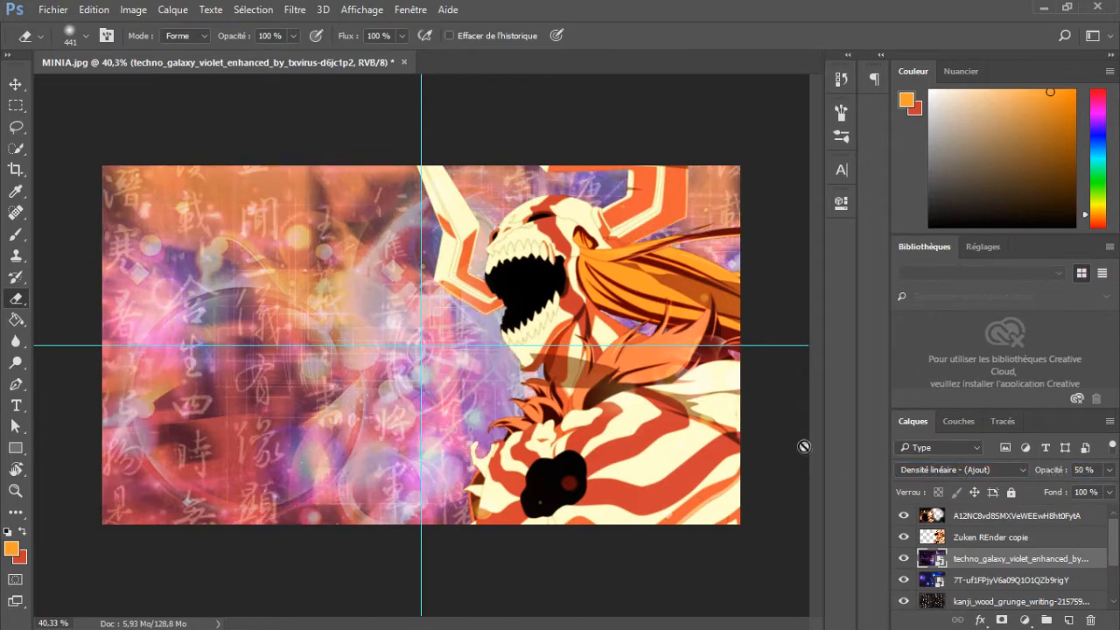
# - Add a black drop shadow to Zuken REnder copie in Normal mode with 100% opacity, 6% spread and 21 px size
pyautogui.click(980, 537)
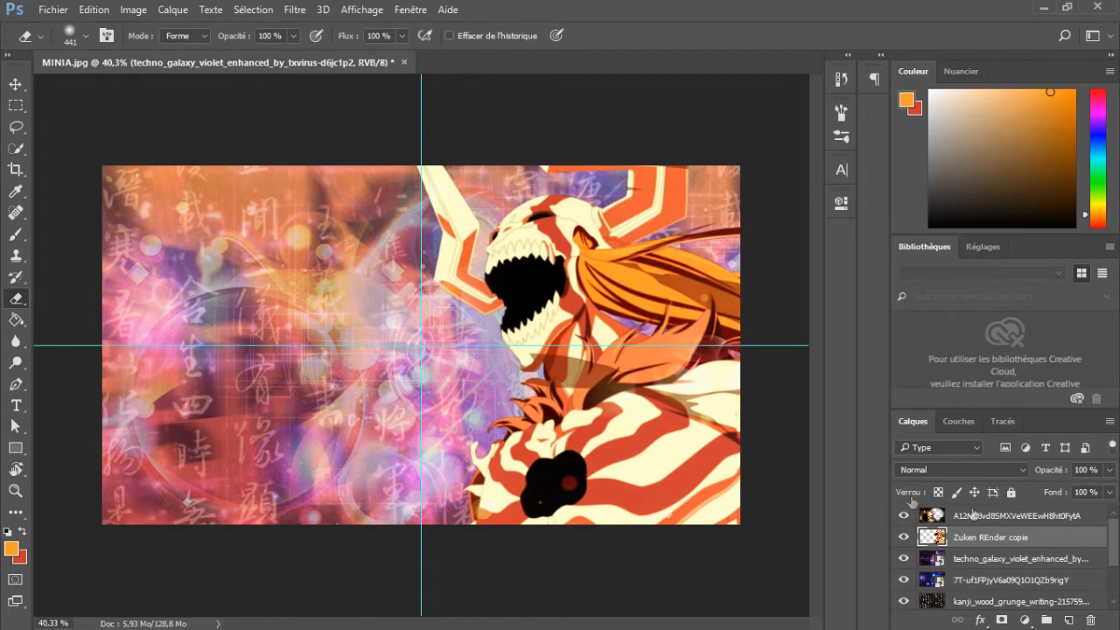
pyautogui.doubleClick(1050, 537)
pyautogui.moveTo(555, 78); pyautogui.dragTo(1036, 30)
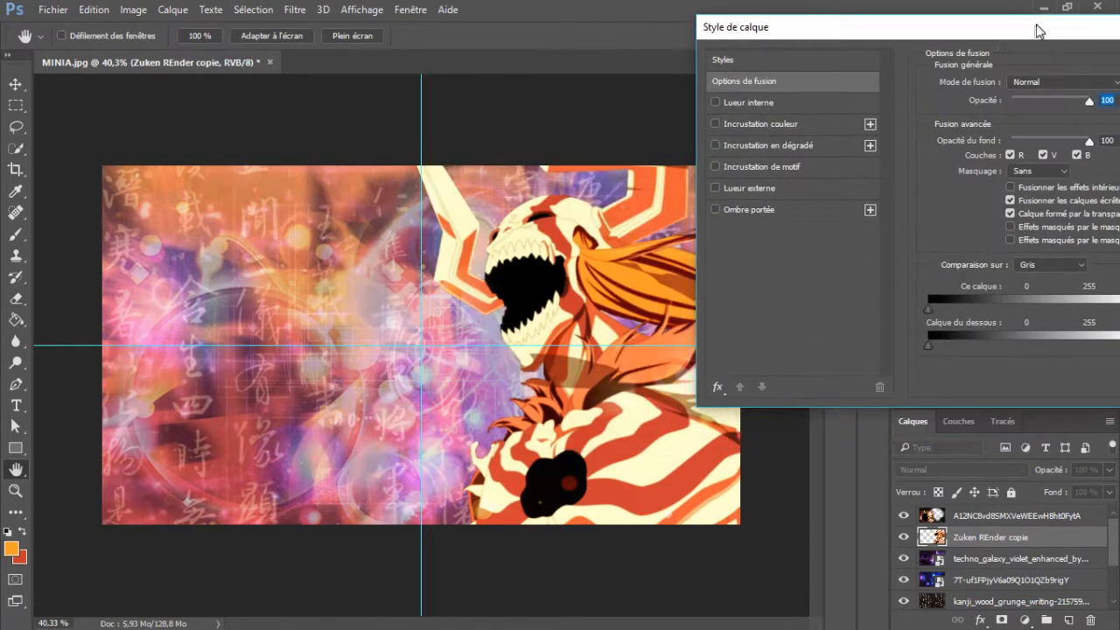
pyautogui.click(794, 210)
pyautogui.moveTo(974, 35); pyautogui.dragTo(878, 53)
pyautogui.click(940, 99)
pyautogui.click(929, 119)
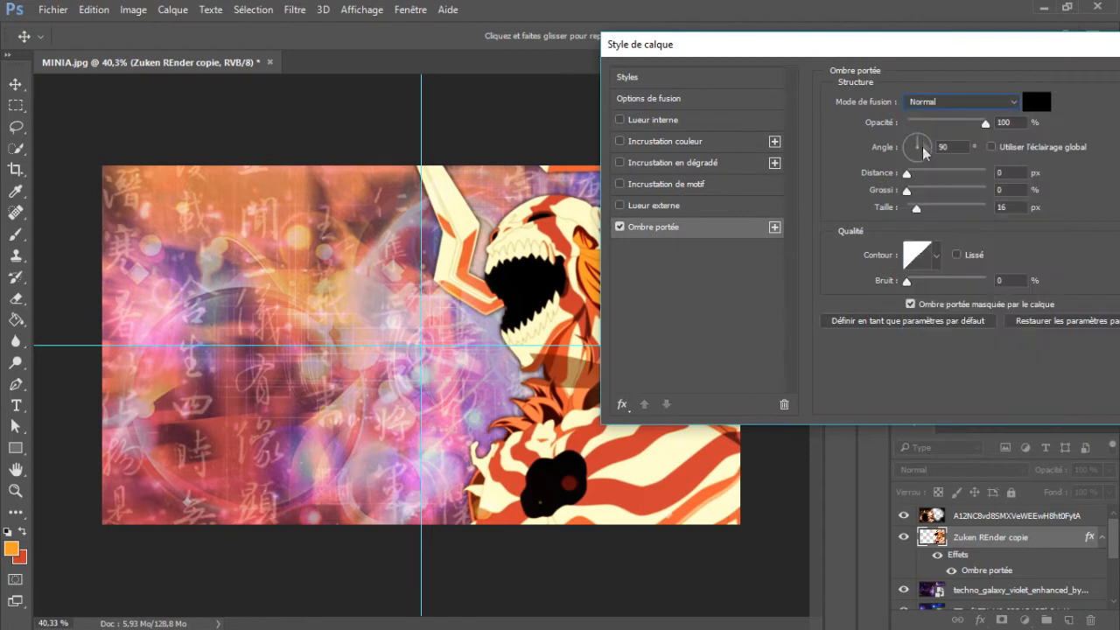
pyautogui.moveTo(917, 210)
pyautogui.mouseDown()
pyautogui.moveTo(912, 195)
pyautogui.moveTo(918, 208)
pyautogui.mouseUp()
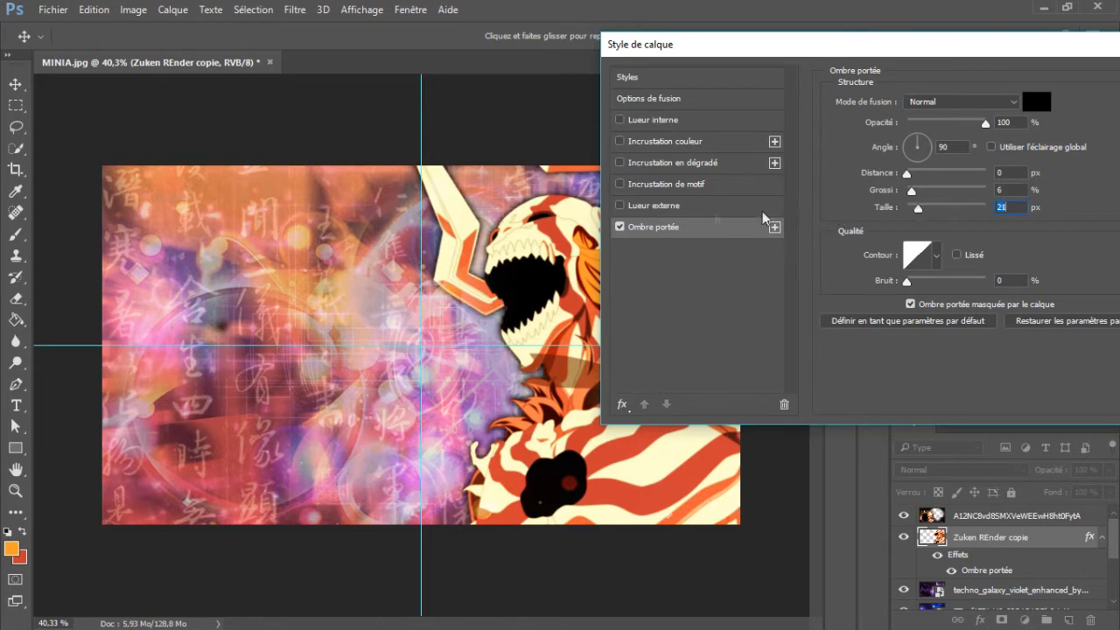
# - Add a black outer glow to the character layer with 72% opacity, 5% spread and 12 px size
pyautogui.click(620, 204)
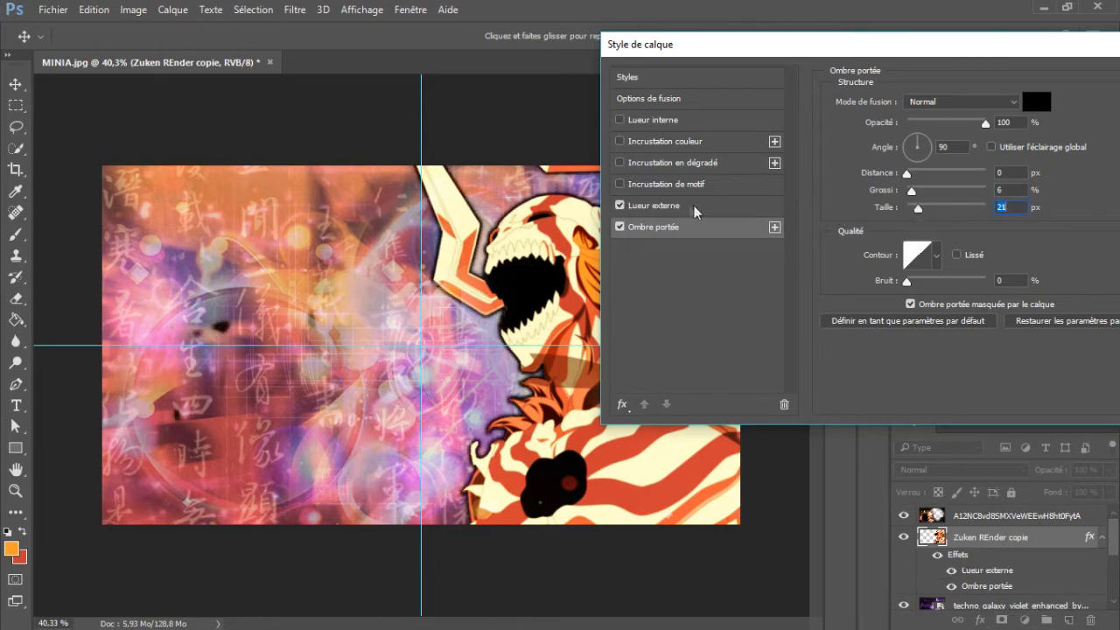
pyautogui.click(743, 205)
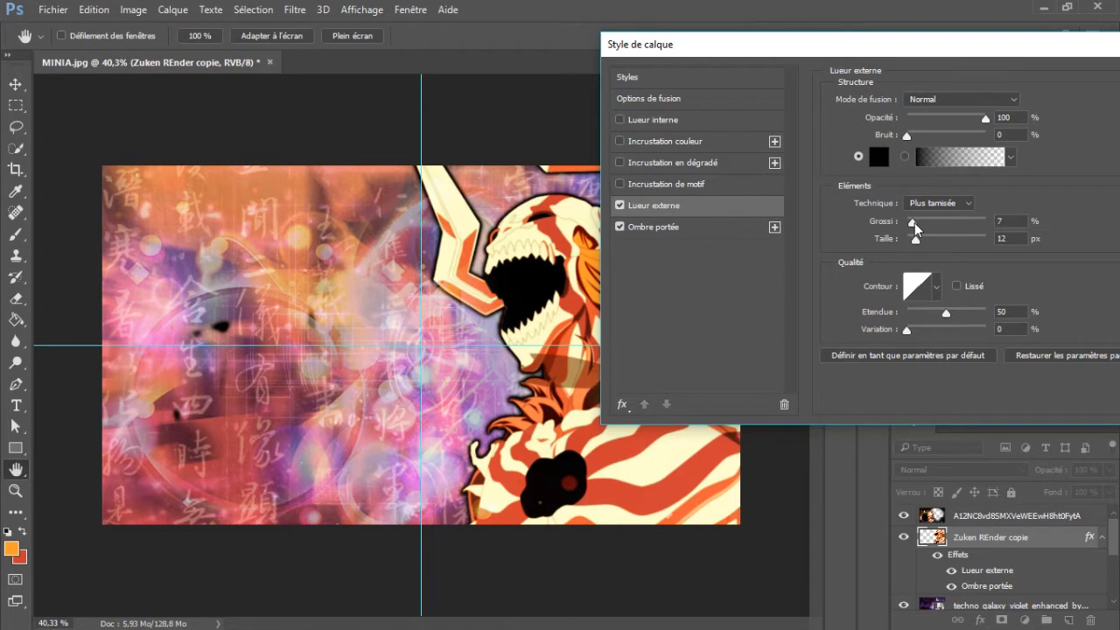
pyautogui.moveTo(913, 222); pyautogui.dragTo(912, 222)
pyautogui.moveTo(985, 116); pyautogui.dragTo(962, 114)
pyautogui.moveTo(913, 222); pyautogui.dragTo(911, 222)
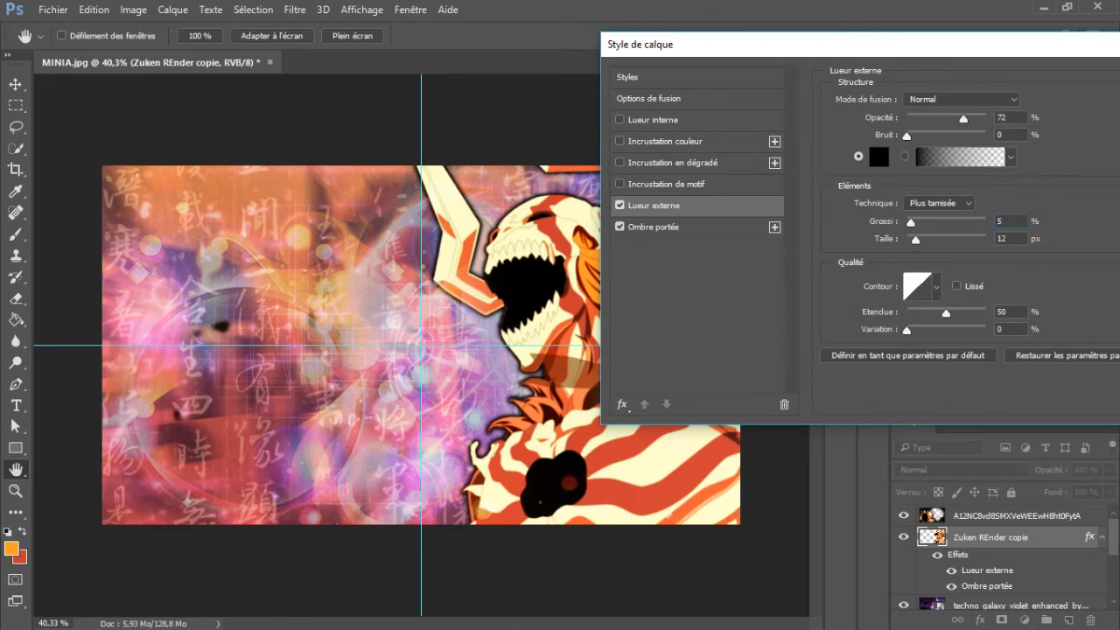
pyautogui.press('Return')
# - Rasterize the layer style of Zuken REnder copie
pyautogui.moveTo(245, 354)
pyautogui.mouseDown()
pyautogui.moveTo(280, 350)
pyautogui.moveTo(201, 350)
pyautogui.moveTo(227, 337)
pyautogui.mouseUp()
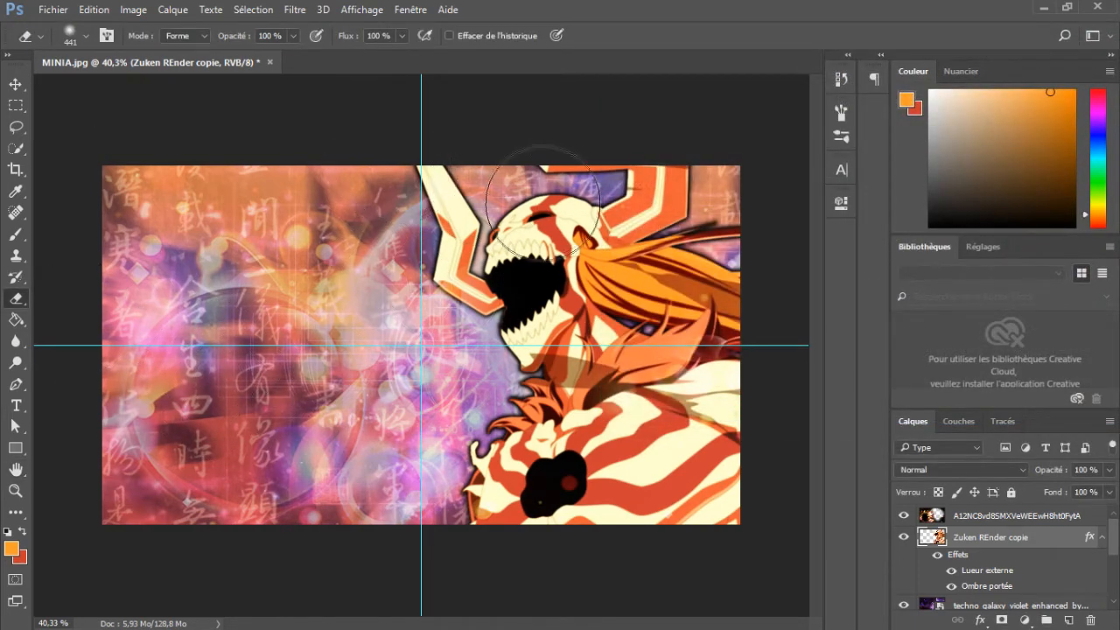
pyautogui.rightClick(1035, 539)
pyautogui.click(700, 256)
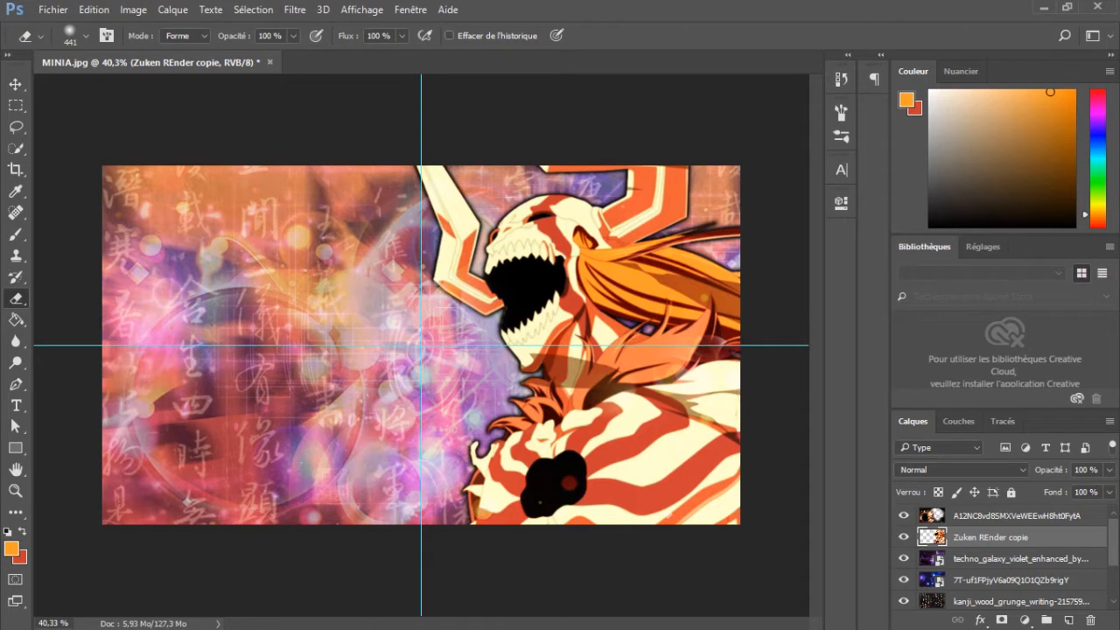
# - Place the_legacy_by_obstination-d4i498k above the glowing-orbs layer and scale it to about 1205%, covering the canvas
pyautogui.click(993, 520)
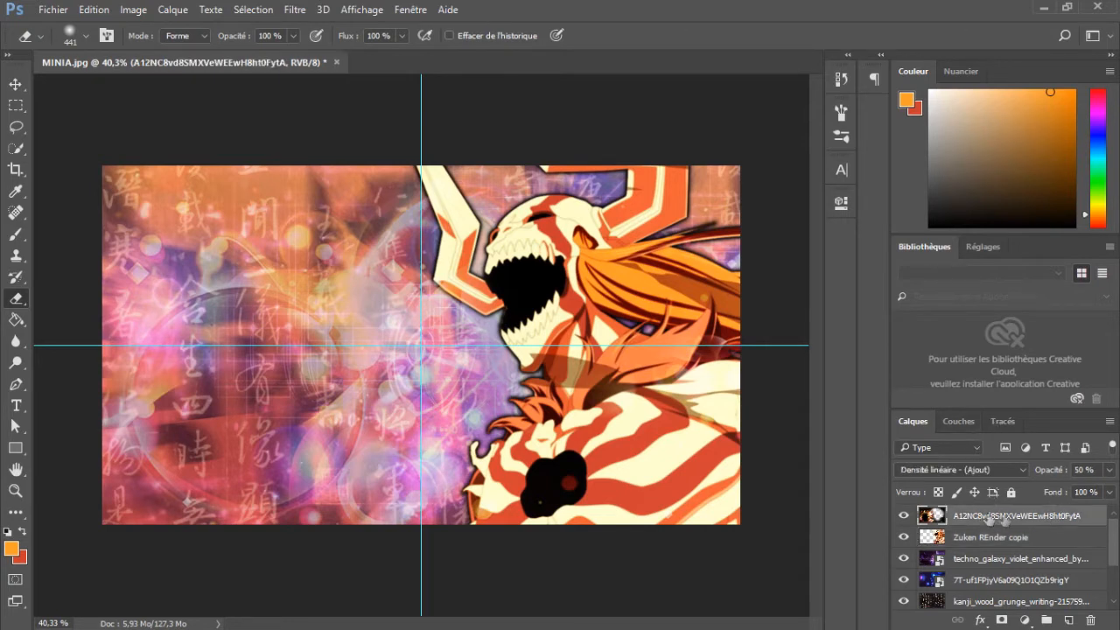
pyautogui.moveTo(1119, 302); pyautogui.dragTo(536, 387)
pyautogui.moveTo(480, 311); pyautogui.dragTo(864, 95)
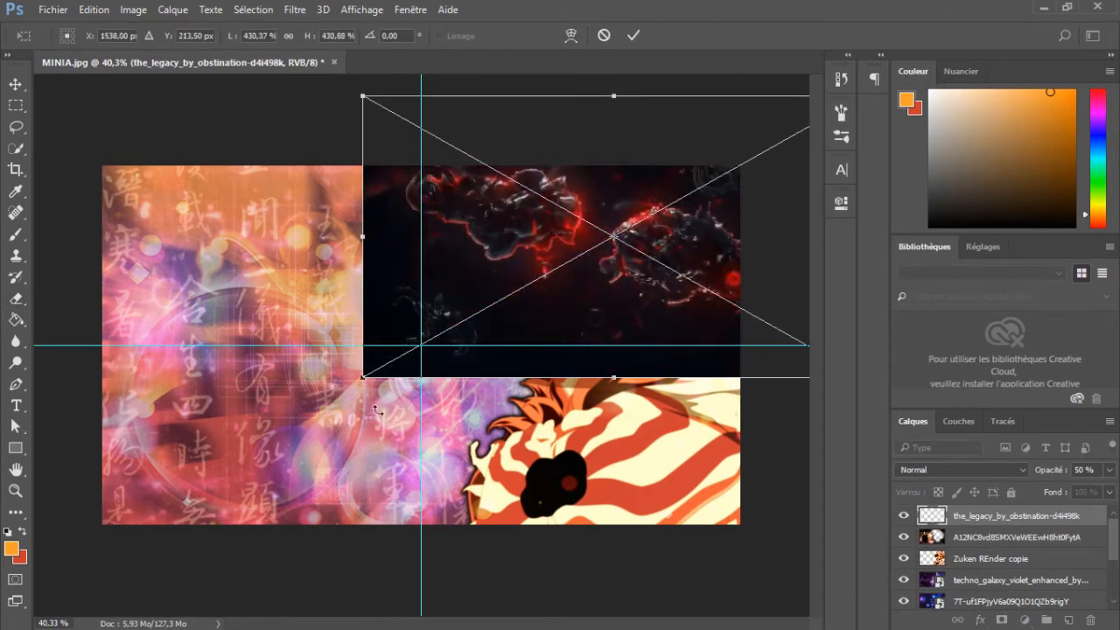
pyautogui.moveTo(363, 377); pyautogui.dragTo(156, 493)
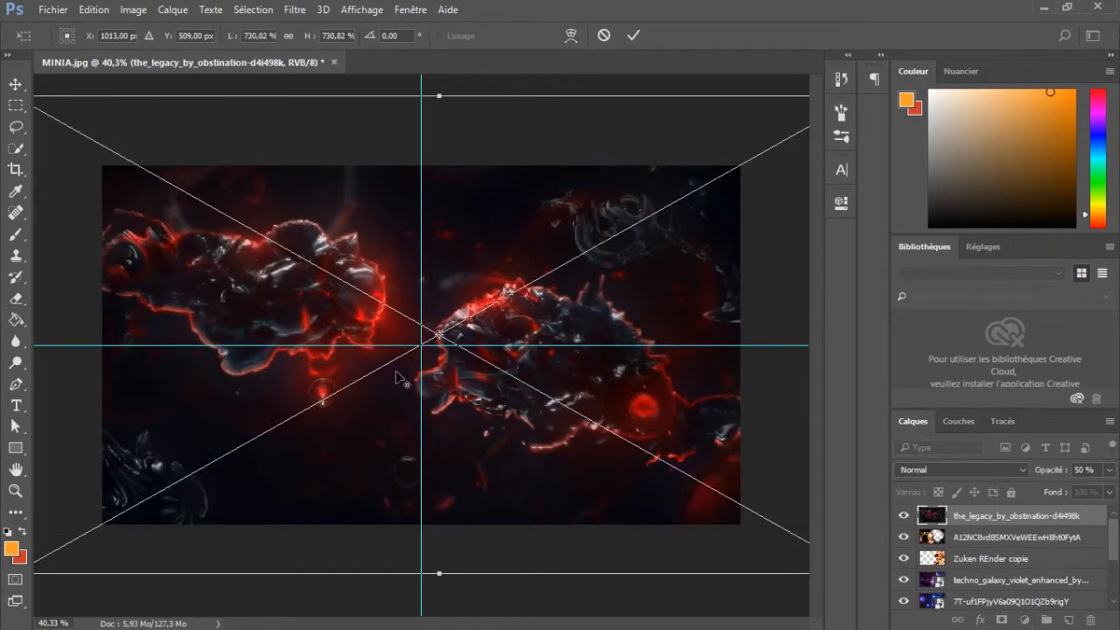
pyautogui.hotkey('ctrl', '-')
pyautogui.moveTo(657, 210); pyautogui.dragTo(675, 278)
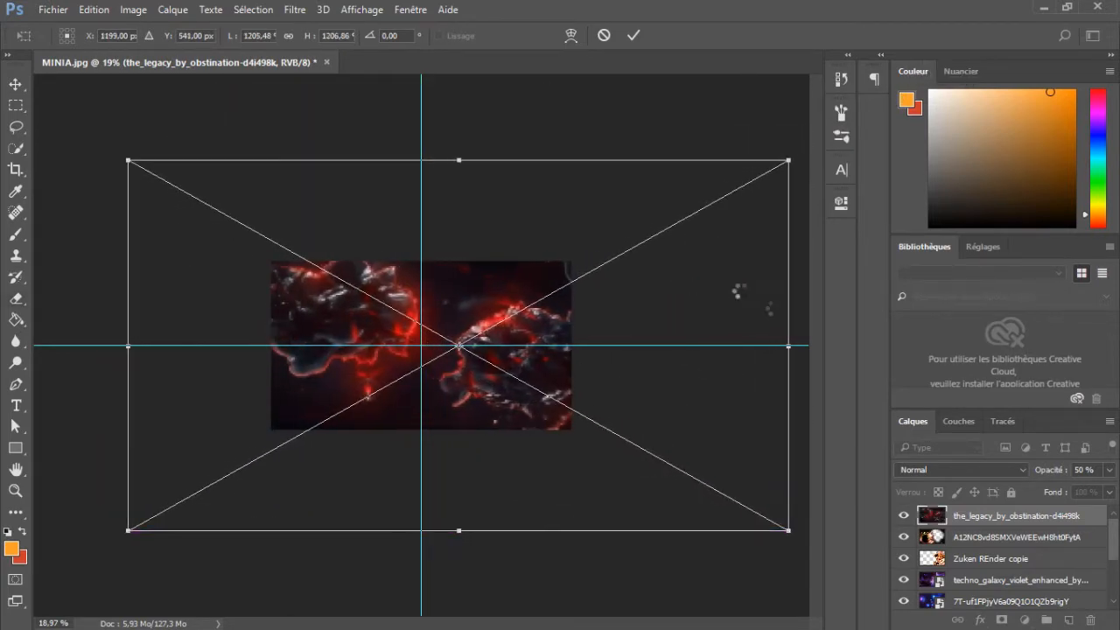
pyautogui.press('Return')
pyautogui.press('e')
pyautogui.hotkey('ctrl', '+')
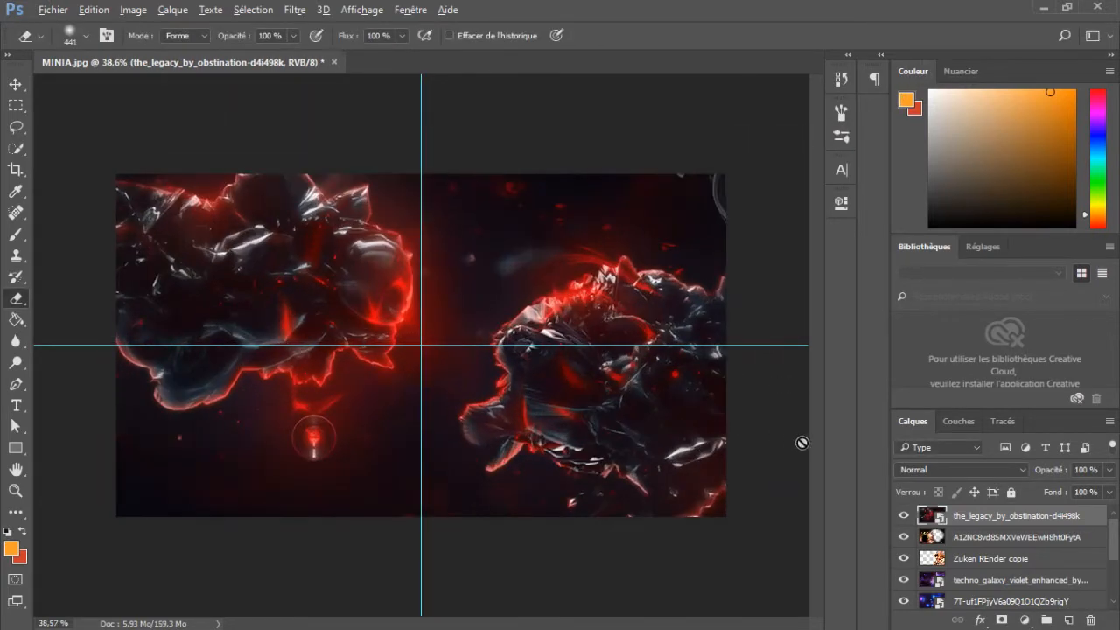
# - Set the the_legacy_by_obstination layer's blend mode to Densité linéaire - (Ajout) and rasterize it
pyautogui.click(921, 470)
pyautogui.click(963, 251)
pyautogui.click(392, 364)
pyautogui.click(517, 260)
# - Erase the red texture over the character's face and the central and lower-left background, enlarging the soft eraser to 623 px
pyautogui.moveTo(525, 288)
pyautogui.mouseDown()
pyautogui.moveTo(586, 259)
pyautogui.moveTo(553, 333)
pyautogui.moveTo(497, 398)
pyautogui.moveTo(475, 471)
pyautogui.moveTo(472, 459)
pyautogui.moveTo(589, 354)
pyautogui.moveTo(637, 363)
pyautogui.moveTo(602, 276)
pyautogui.moveTo(575, 328)
pyautogui.moveTo(453, 345)
pyautogui.mouseUp()
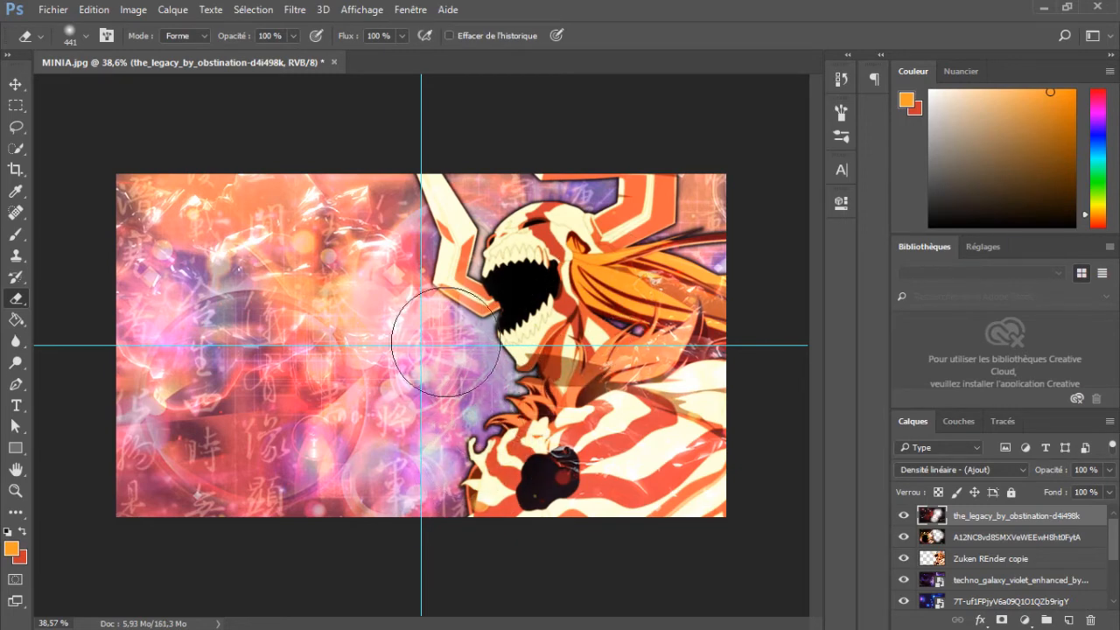
pyautogui.keyDown('alt'); pyautogui.rightClick(377, 333); pyautogui.keyUp('alt')
pyautogui.moveTo(377, 332)
pyautogui.mouseDown()
pyautogui.moveTo(358, 393)
pyautogui.moveTo(382, 308)
pyautogui.moveTo(219, 368)
pyautogui.moveTo(376, 411)
pyautogui.moveTo(79, 463)
pyautogui.moveTo(202, 490)
pyautogui.mouseUp()
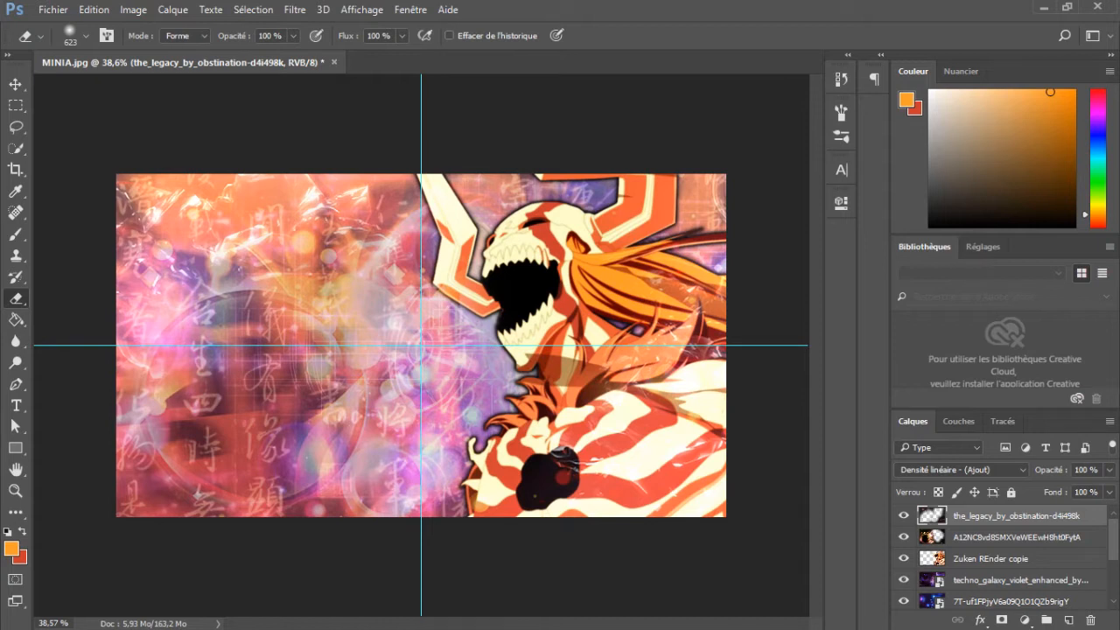
# - Place texture_by_mostafagfx-d3n0xp8 as the top layer and enlarge it to cover the whole canvas
pyautogui.moveTo(1119, 350); pyautogui.dragTo(488, 354)
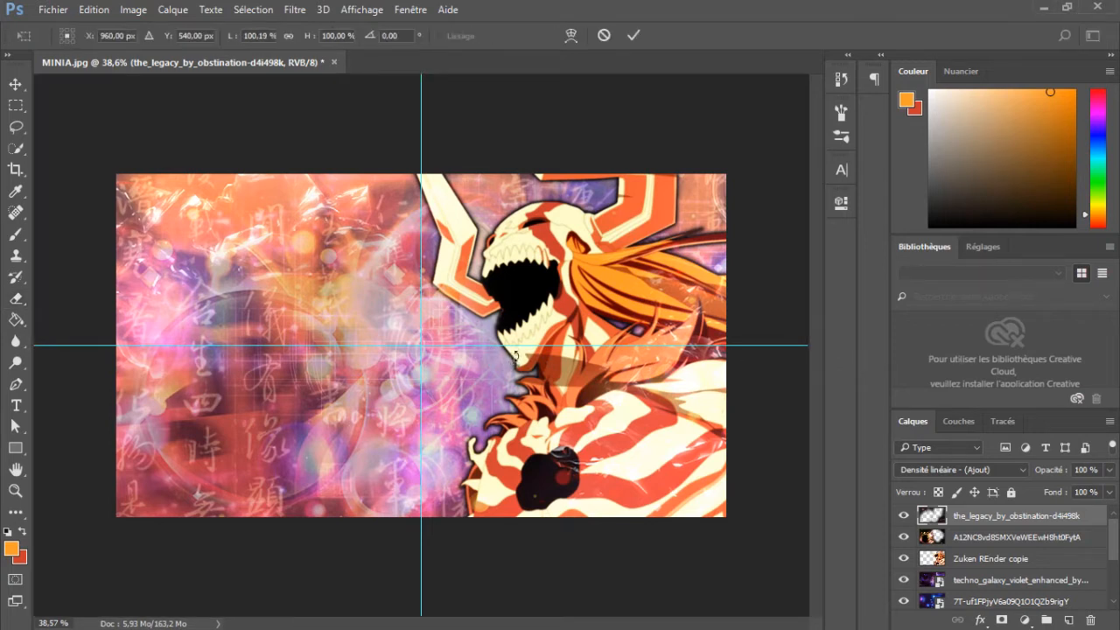
pyautogui.moveTo(448, 308); pyautogui.dragTo(734, 238)
pyautogui.hotkey('ctrl', '-')
pyautogui.hotkey('ctrl', '-')
pyautogui.hotkey('ctrl', '-')
pyautogui.hotkey('ctrl', '-')
pyautogui.hotkey('ctrl', '-')
pyautogui.hotkey('ctrl', '-')
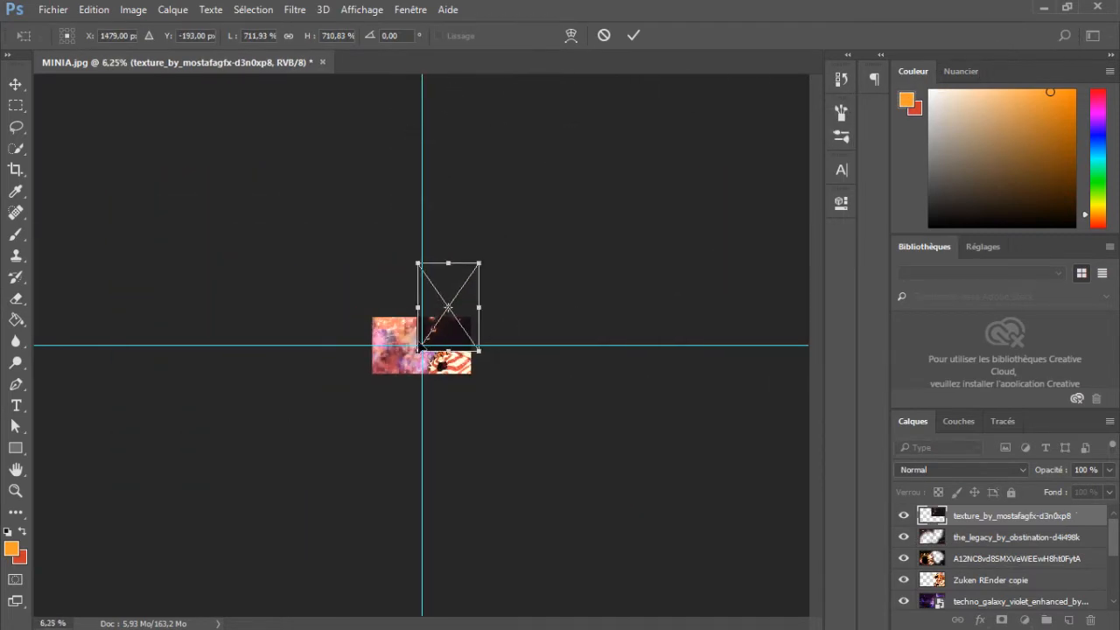
pyautogui.moveTo(418, 349)
pyautogui.mouseDown()
pyautogui.moveTo(179, 468)
pyautogui.moveTo(357, 341)
pyautogui.moveTo(374, 346)
pyautogui.mouseUp()
pyautogui.press('Return')
pyautogui.press('e')
pyautogui.scroll(5, 397, 357)
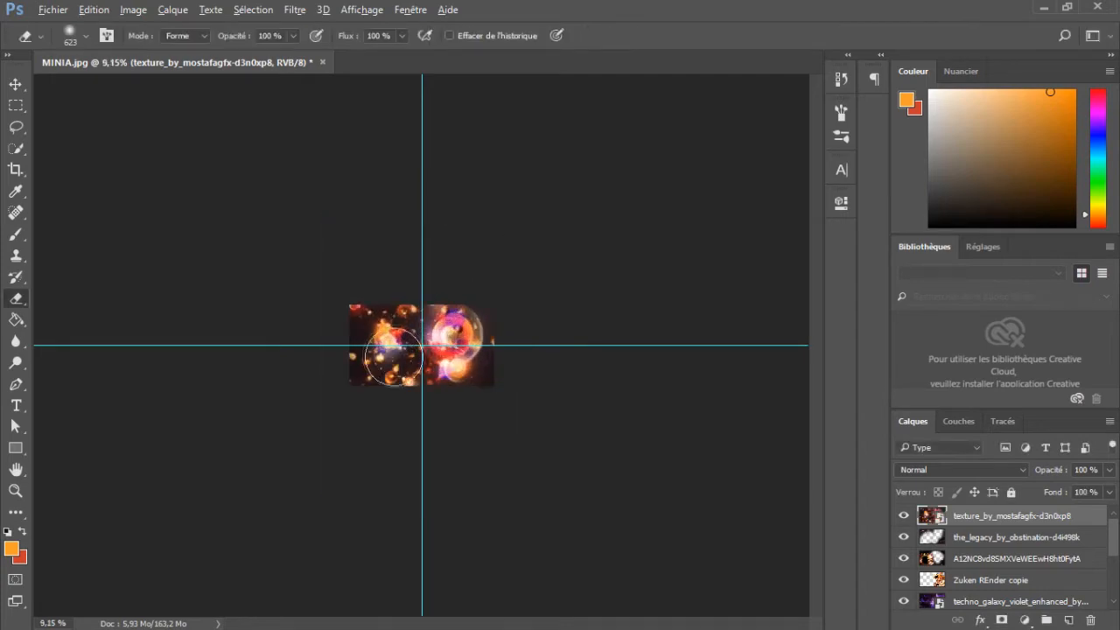
# - Rasterize the texture_by_mostafagfx-d3n0xp8 layer
pyautogui.scroll(4, 396, 356)
pyautogui.scroll(-2, 397, 356)
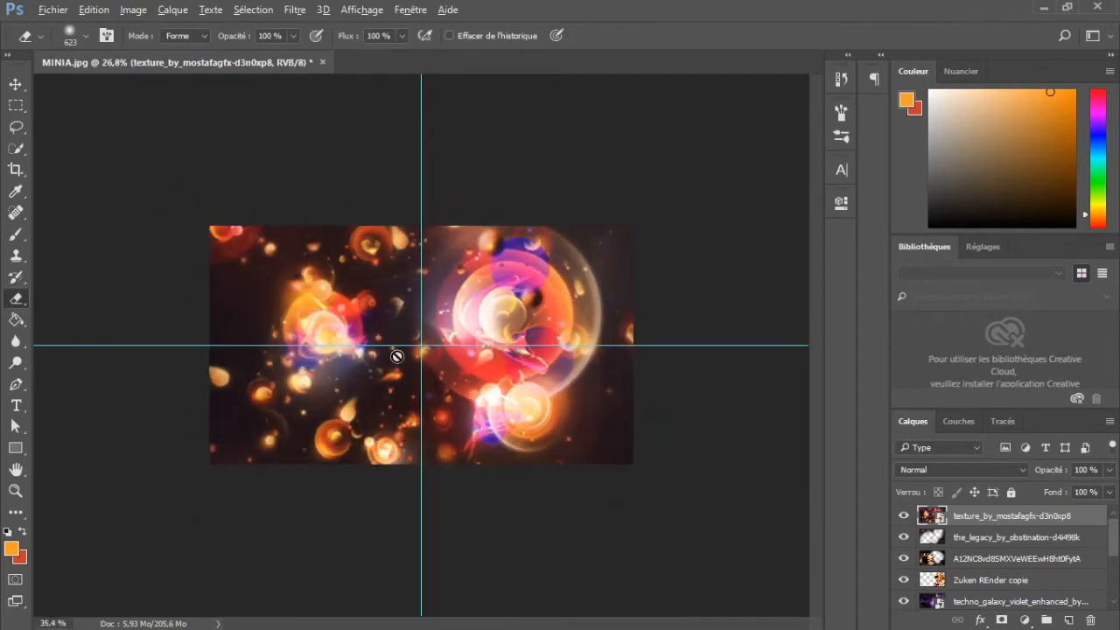
pyautogui.scroll(3, 396, 356)
pyautogui.scroll(1, 397, 356)
pyautogui.click(396, 356)
pyautogui.press('Escape')
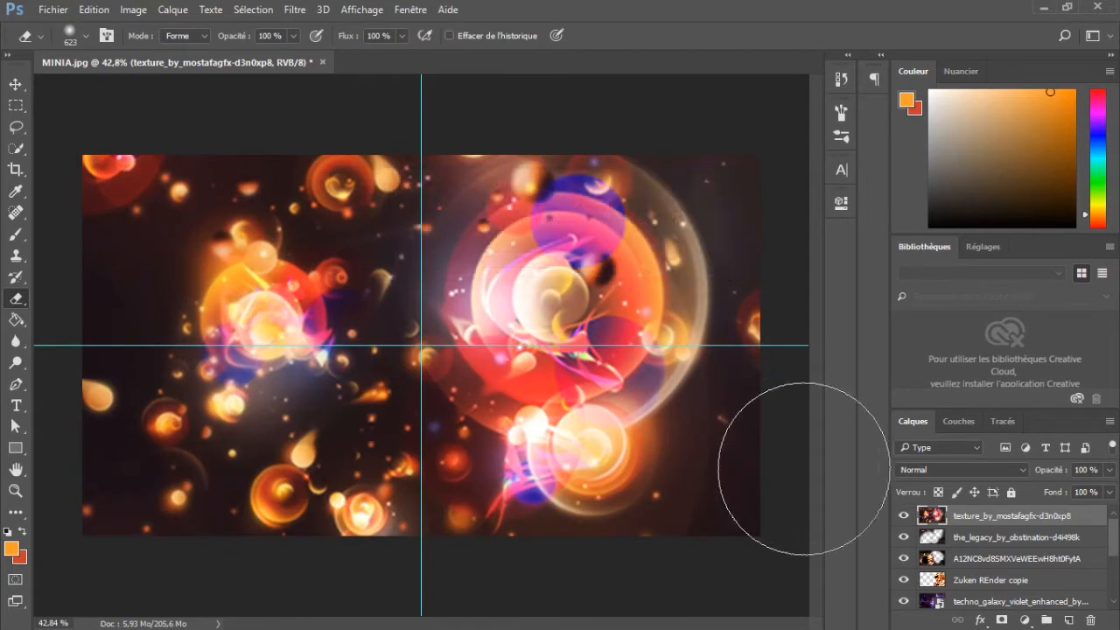
pyautogui.click(910, 473)
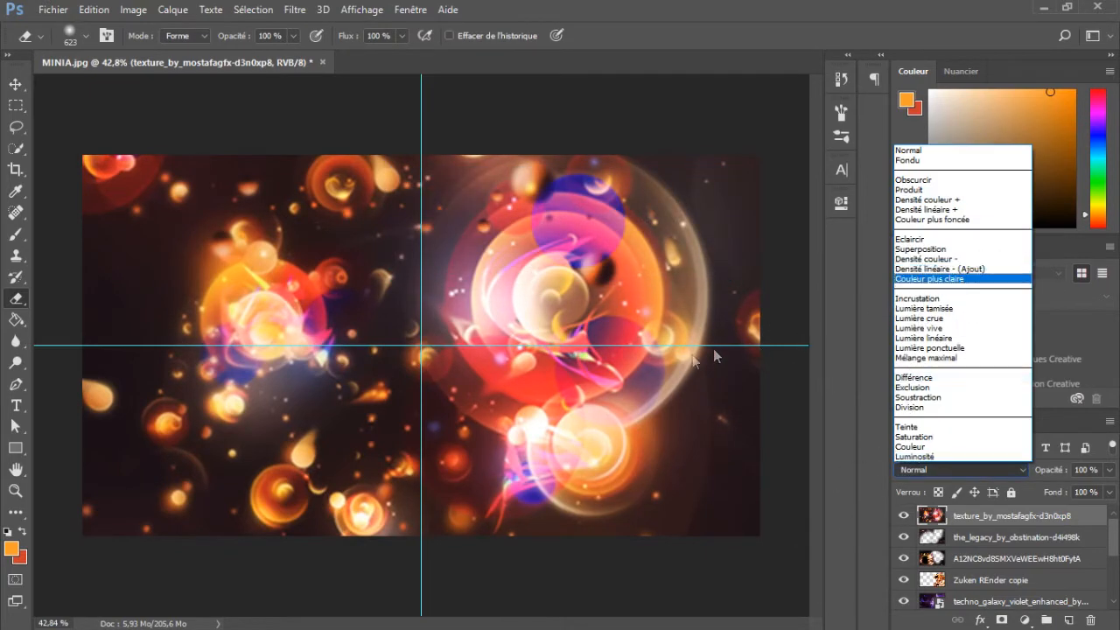
pyautogui.press('Escape')
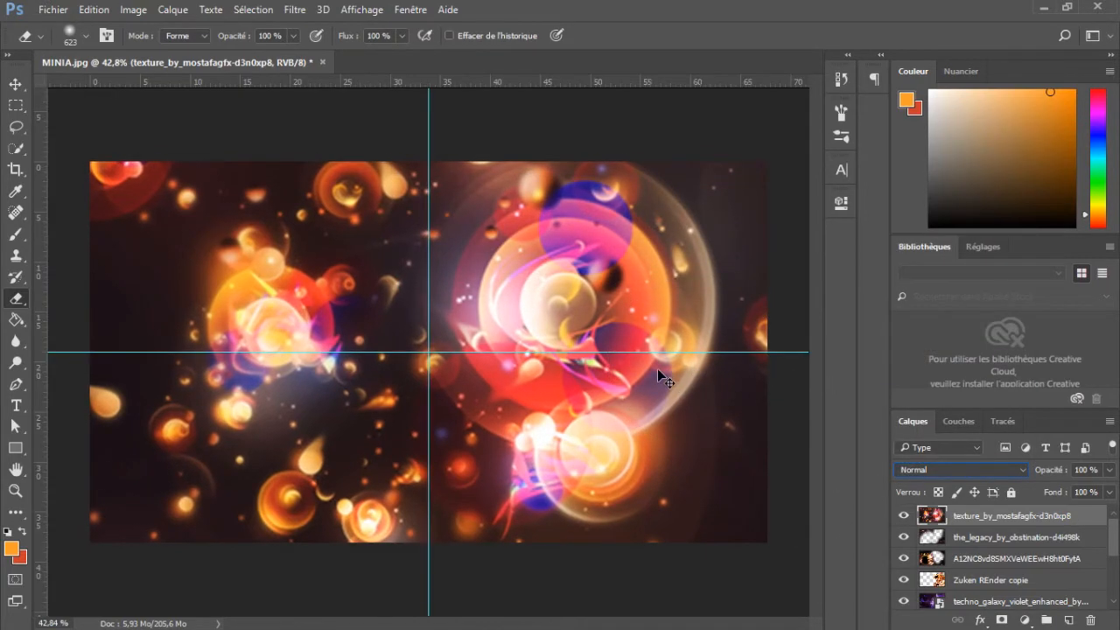
# - Flip the texture_by_mostafagfx layer horizontally and vertically, and move it slightly upward over the canvas
pyautogui.hotkey('ctrl', 't')
pyautogui.rightClick(657, 368)
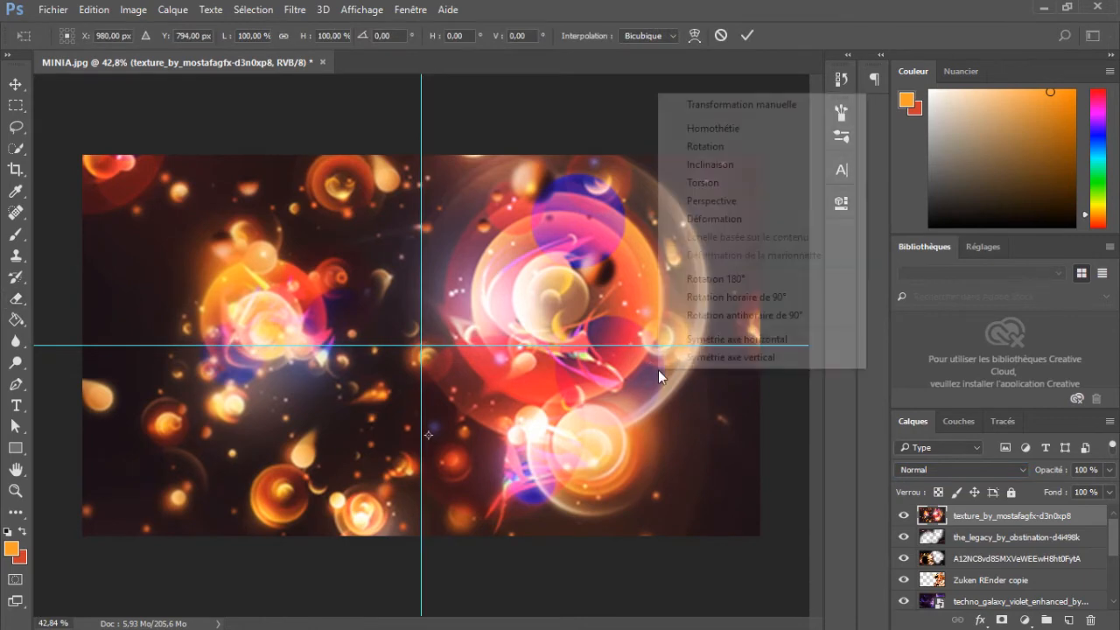
pyautogui.click(719, 340)
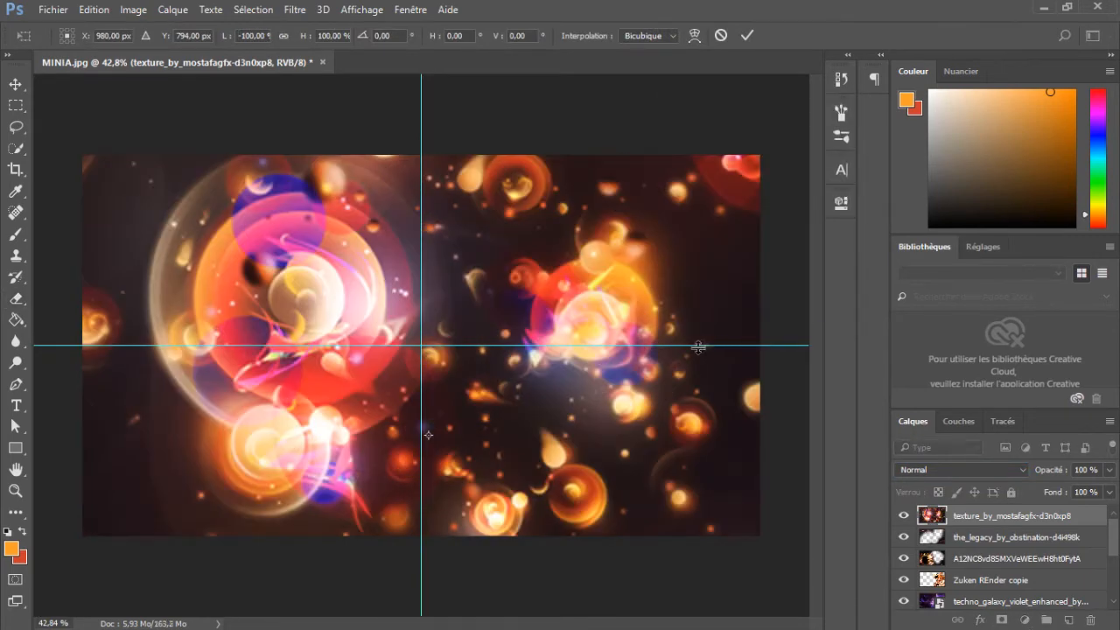
pyautogui.rightClick(672, 353)
pyautogui.click(737, 613)
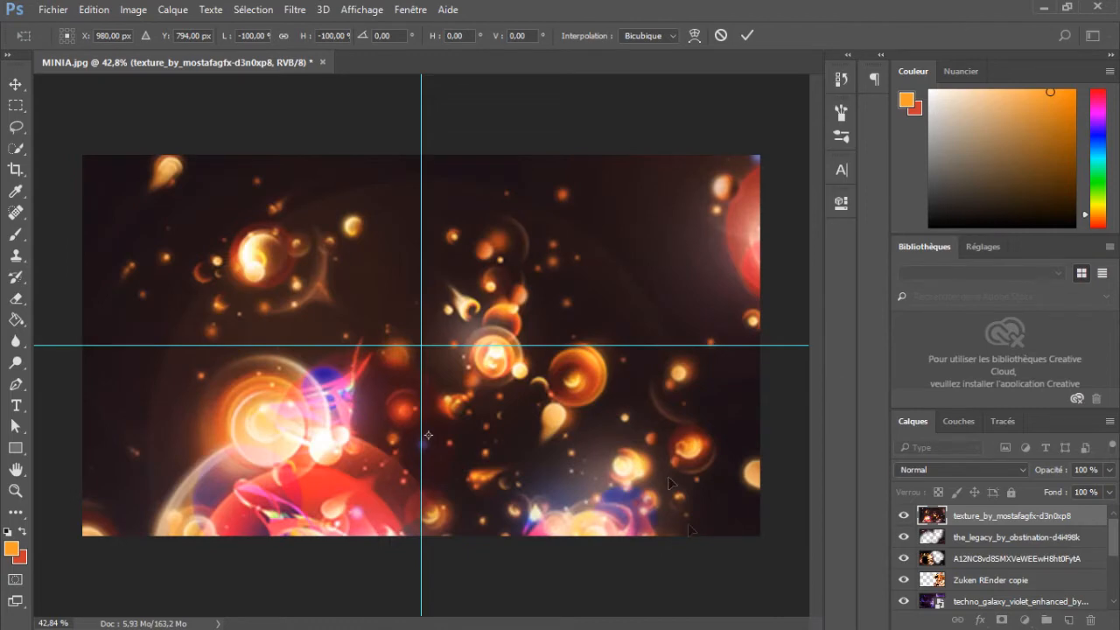
pyautogui.moveTo(664, 438); pyautogui.dragTo(653, 357)
pyautogui.press('Return')
# - Blend the texture_by_mostafagfx layer with Densité linéaire - (Ajout) at 50% opacity and erase it over the character
pyautogui.press('e')
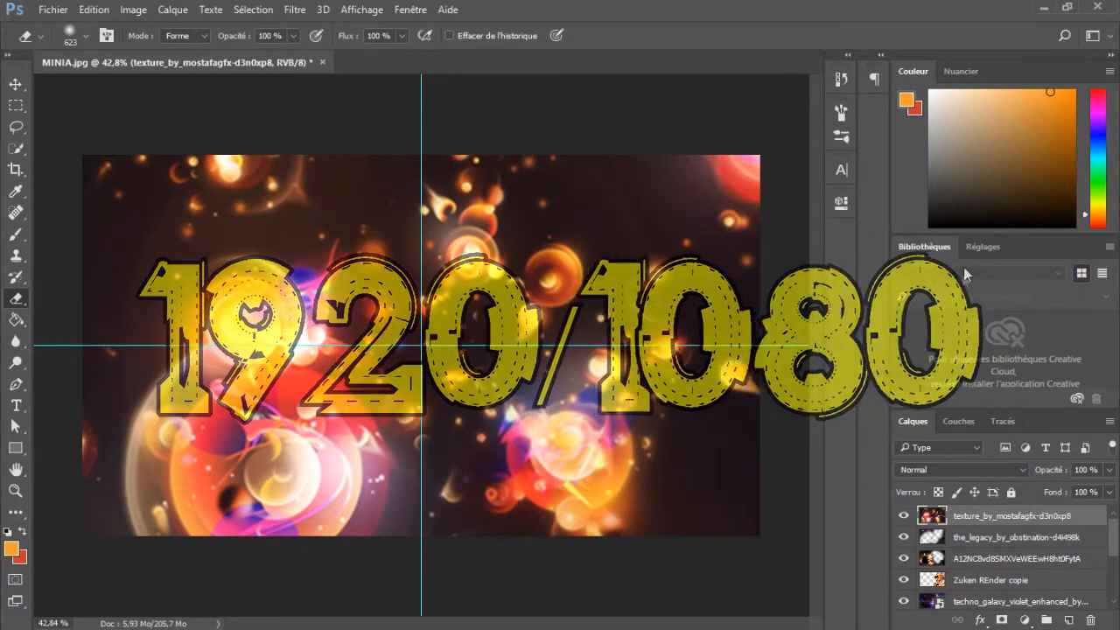
pyautogui.click(911, 469)
pyautogui.click(936, 268)
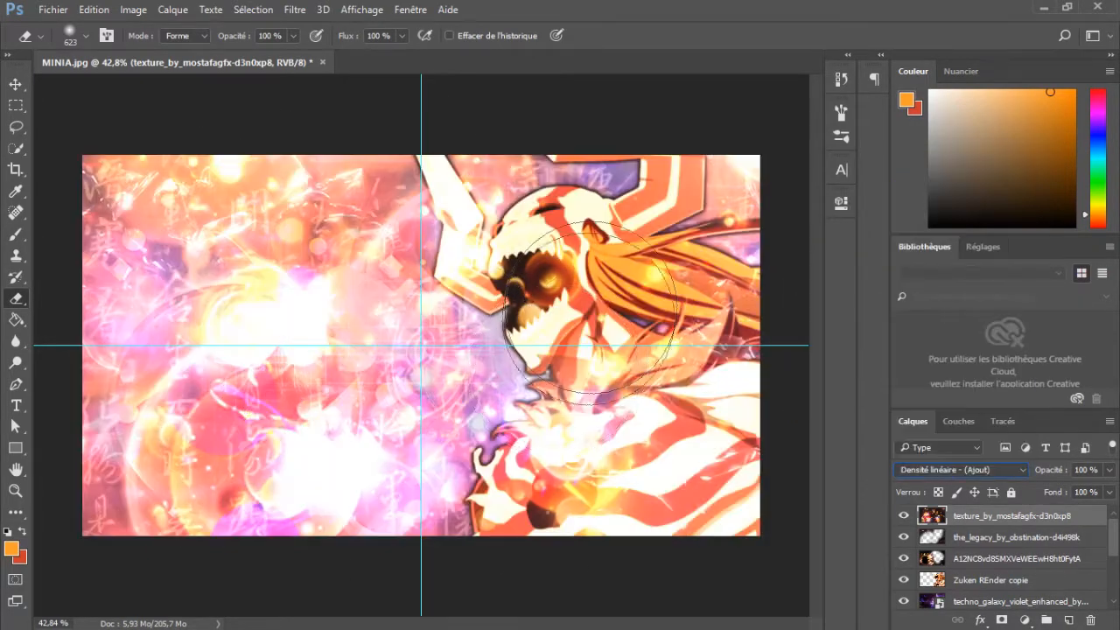
pyautogui.moveTo(510, 237)
pyautogui.mouseDown()
pyautogui.moveTo(490, 219)
pyautogui.moveTo(525, 262)
pyautogui.moveTo(683, 175)
pyautogui.moveTo(589, 347)
pyautogui.moveTo(600, 475)
pyautogui.moveTo(563, 537)
pyautogui.mouseUp()
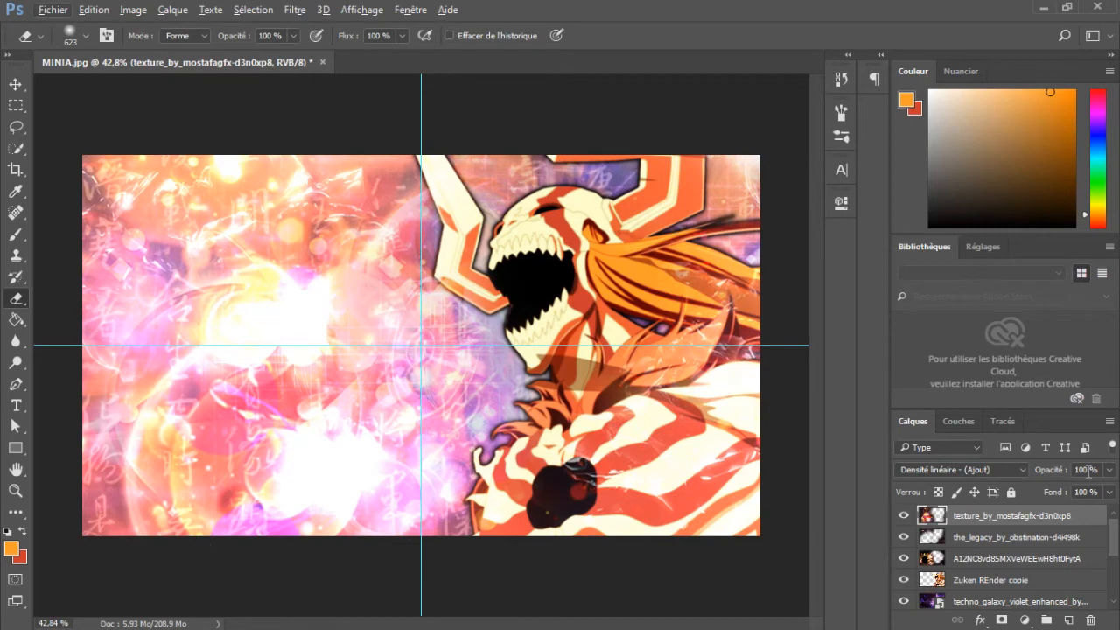
pyautogui.write('50')
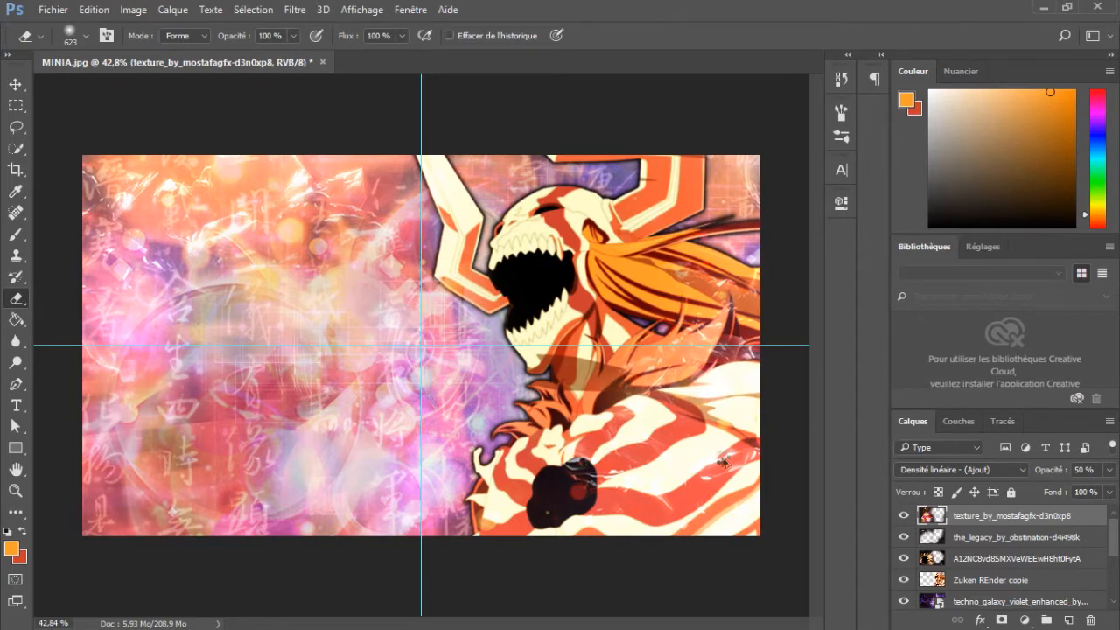
# - Stamp all visible layers into a new top layer and apply a Rotation radial blur of 10 to its duplicate
pyautogui.hotkey('ctrl', 'shift', 'alt', 'n')
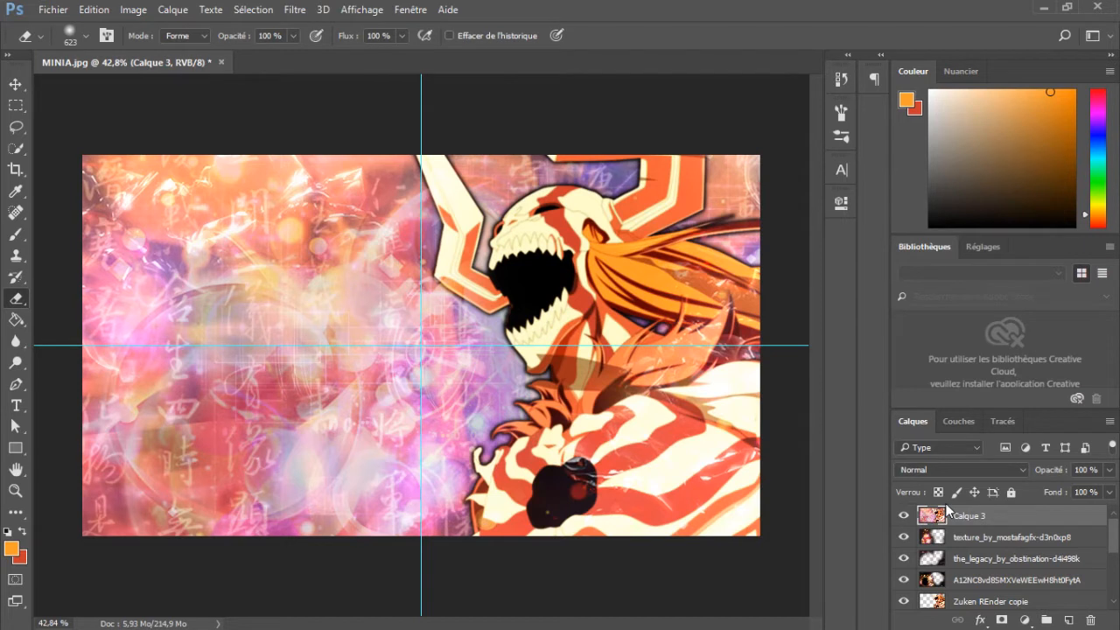
pyautogui.hotkey('ctrl', 'j')
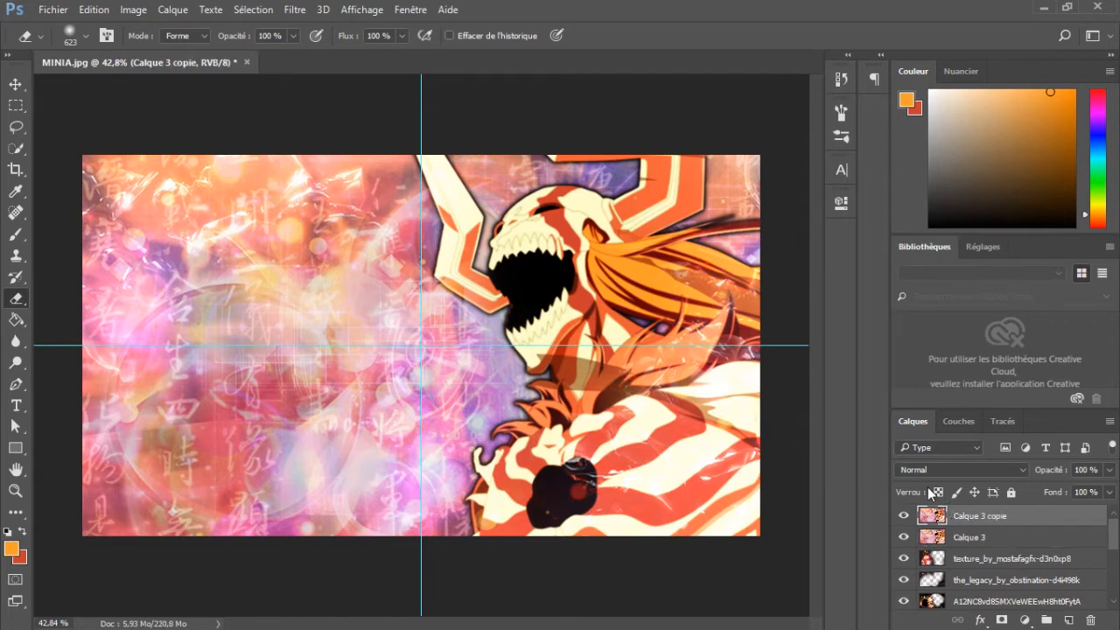
pyautogui.click(297, 10)
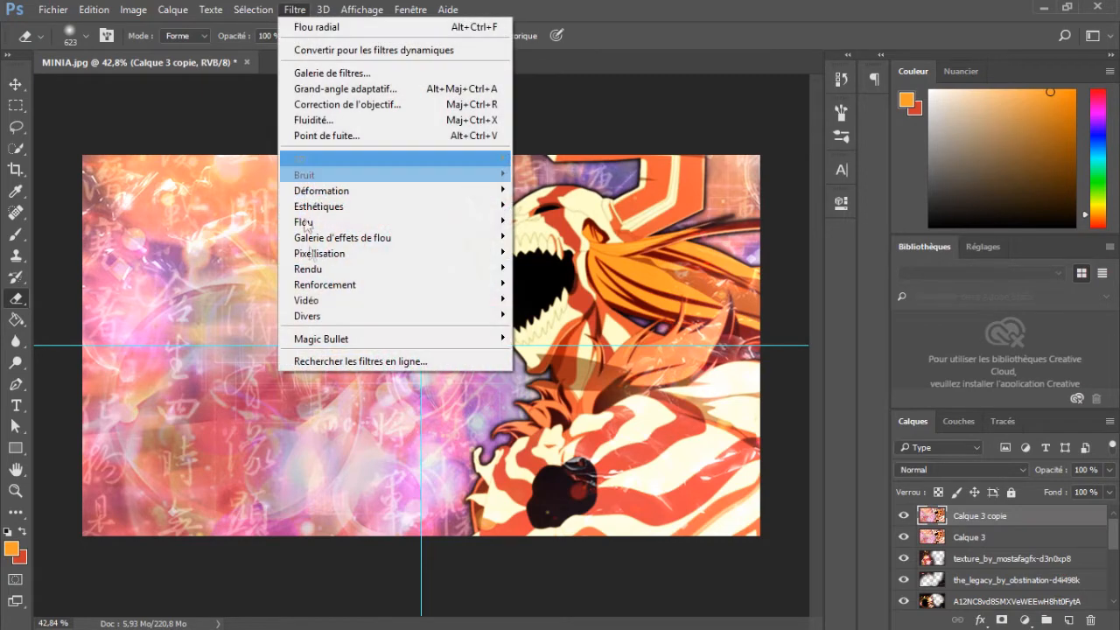
pyautogui.moveTo(472, 222)
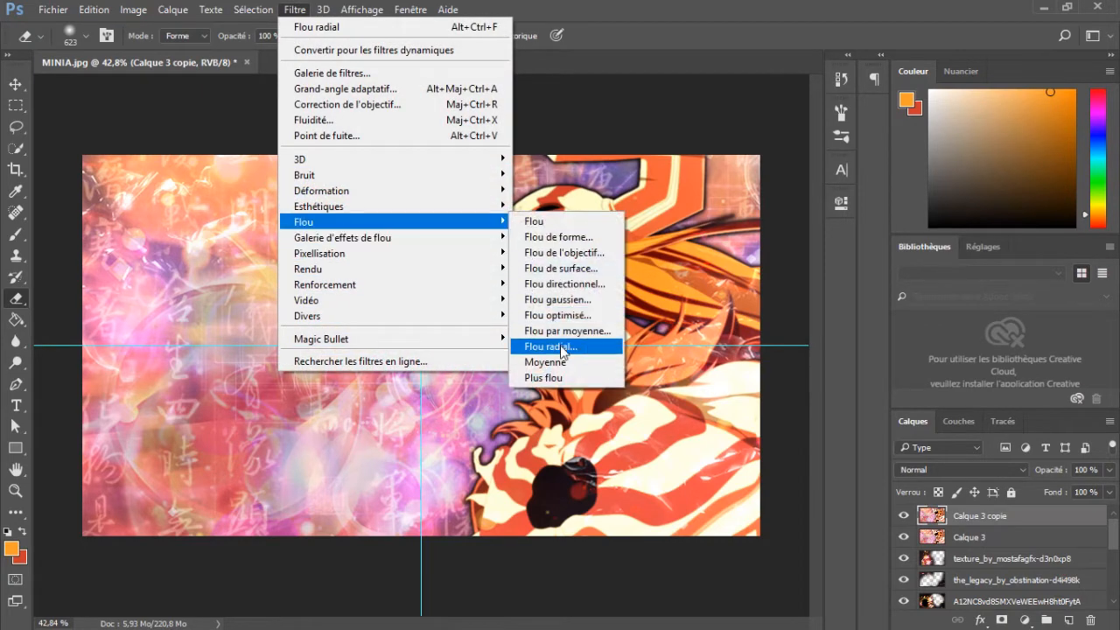
pyautogui.click(551, 347)
pyautogui.click(476, 232)
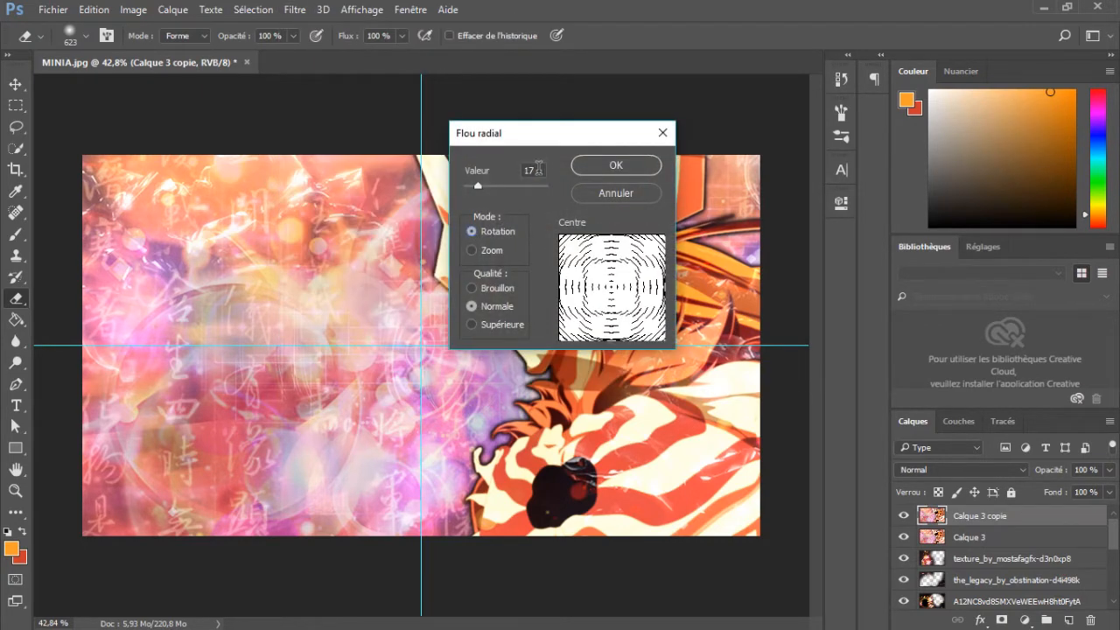
pyautogui.write('10')
pyautogui.press('Return')
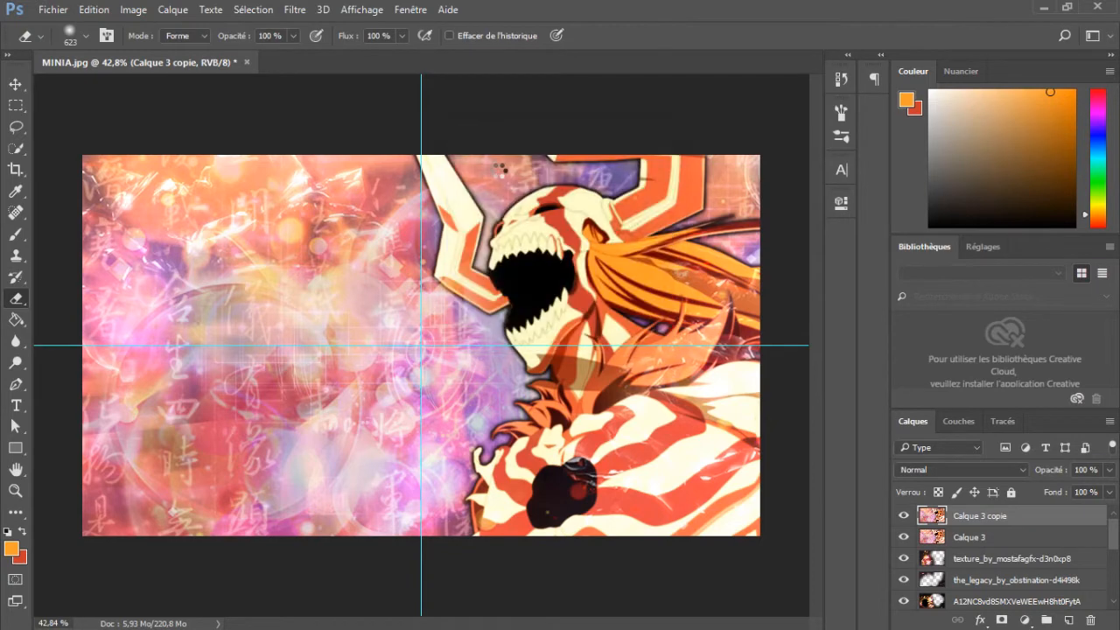
# - Try Lumière tamisée on the blurred copy, and set its blend mode to Incrustation
pyautogui.click(937, 469)
pyautogui.click(924, 303)
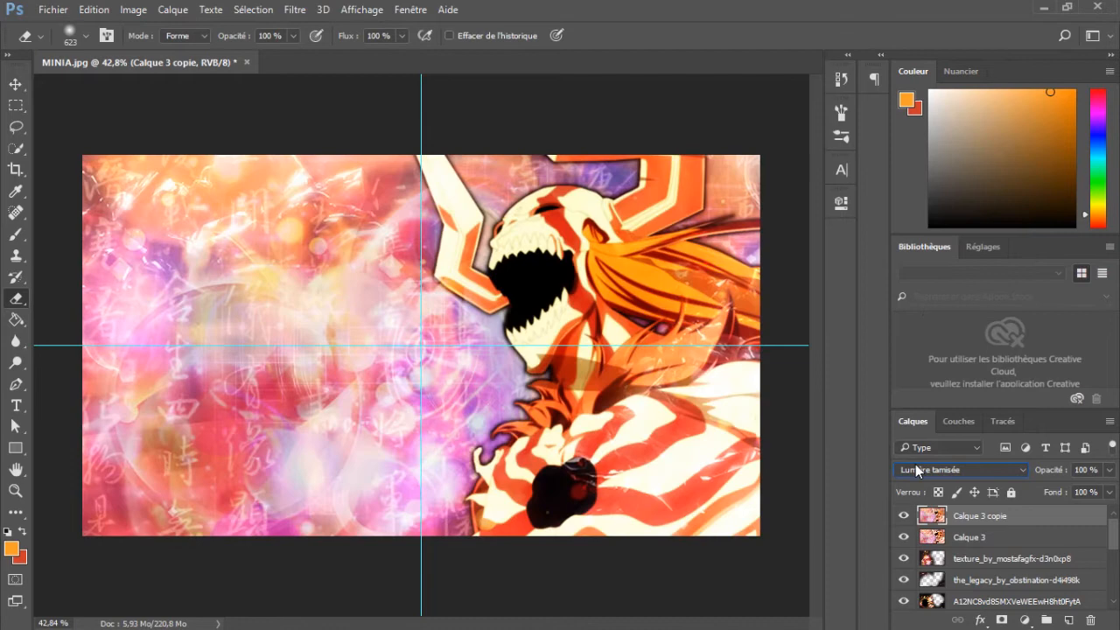
pyautogui.click(916, 471)
pyautogui.click(916, 302)
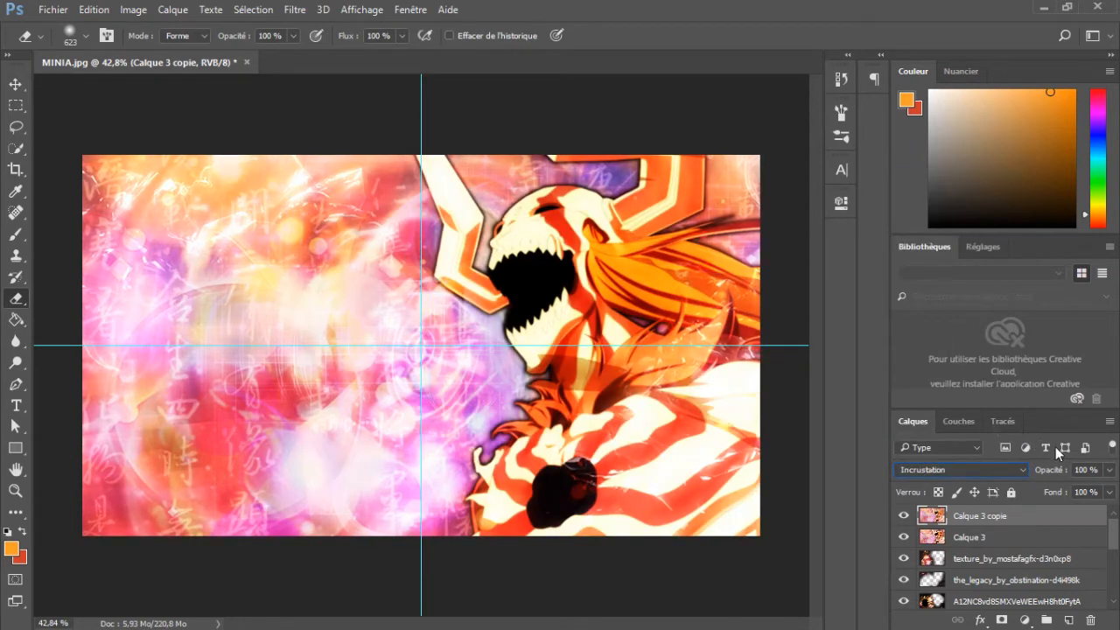
# - Set the blurred copy's opacity to 60%
pyautogui.click(1073, 469)
pyautogui.write('50')
pyautogui.press('Return')
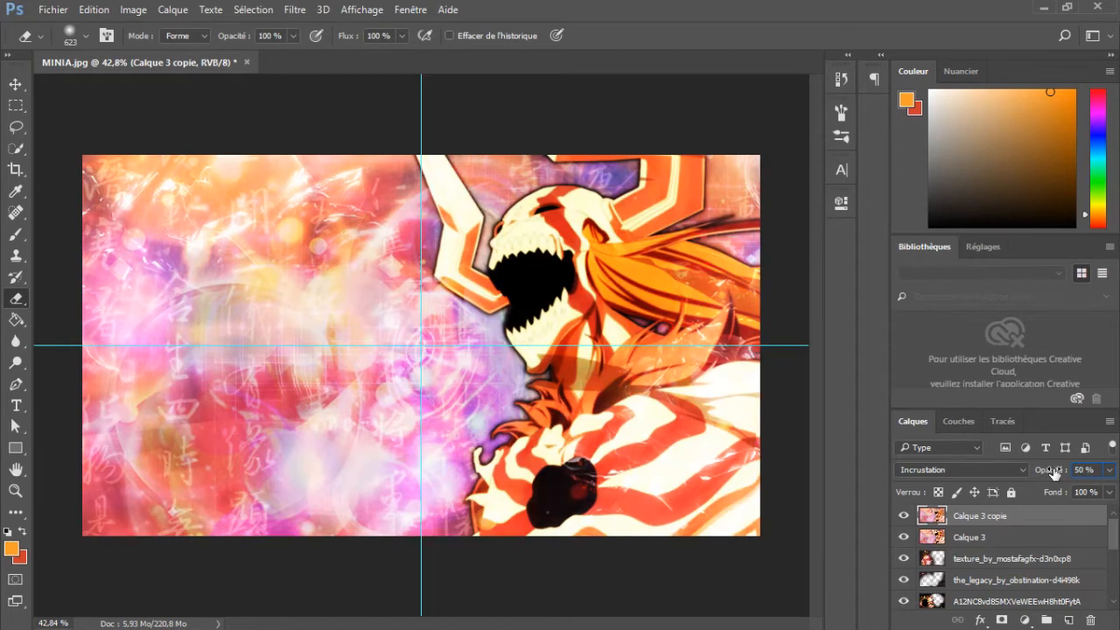
pyautogui.press('BackSpace')
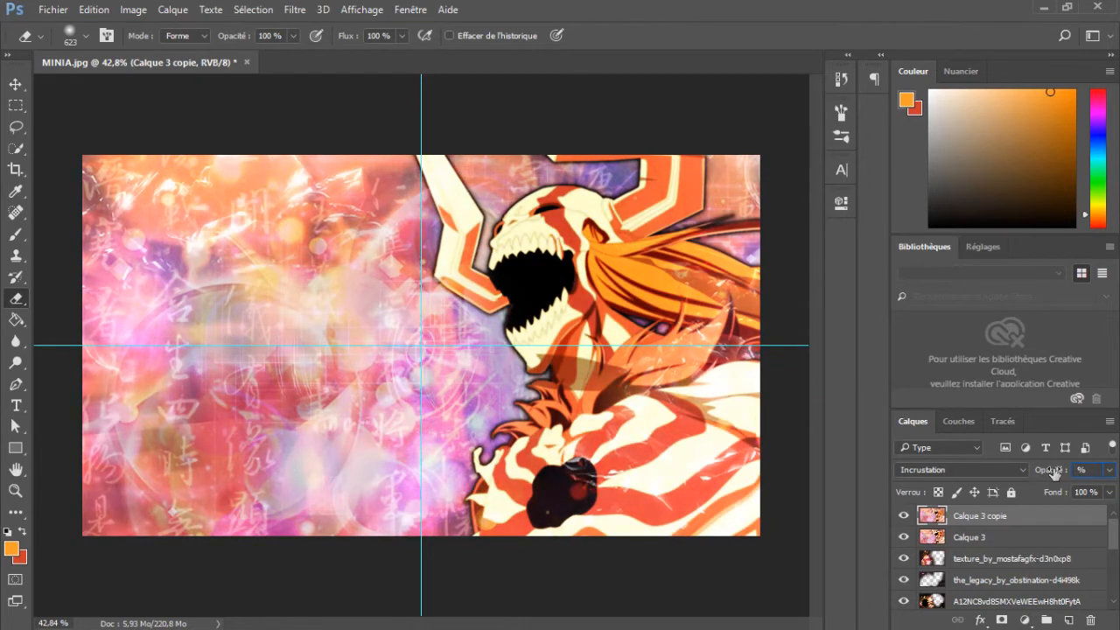
pyautogui.press('Return')
pyautogui.press('BackSpace')
pyautogui.write('0')
pyautogui.press('Return')
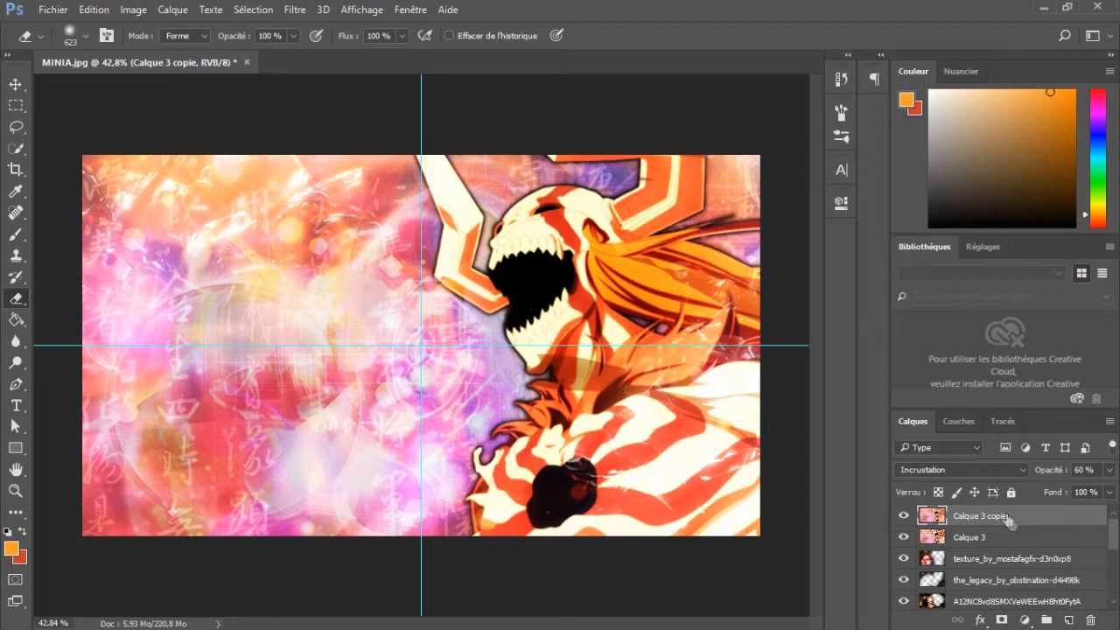
# - Group the Calque 3 layer with its blurred copy and name the group Filtre
pyautogui.keyDown('shift'); pyautogui.click(989, 534); pyautogui.keyUp('shift')
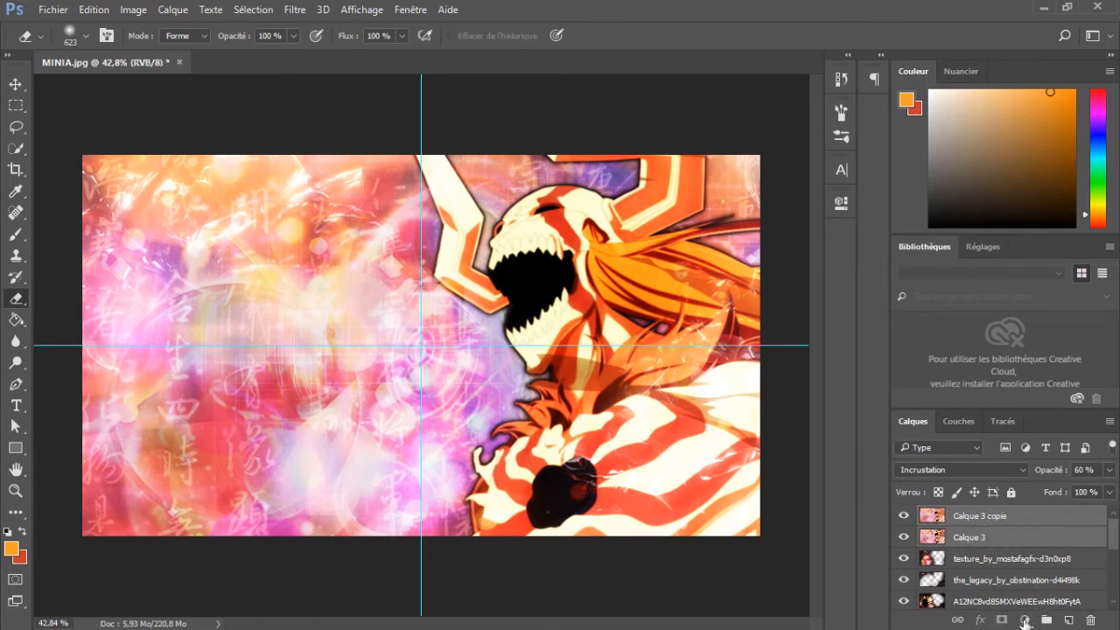
pyautogui.hotkey('ctrl', 'g')
pyautogui.doubleClick(971, 515)
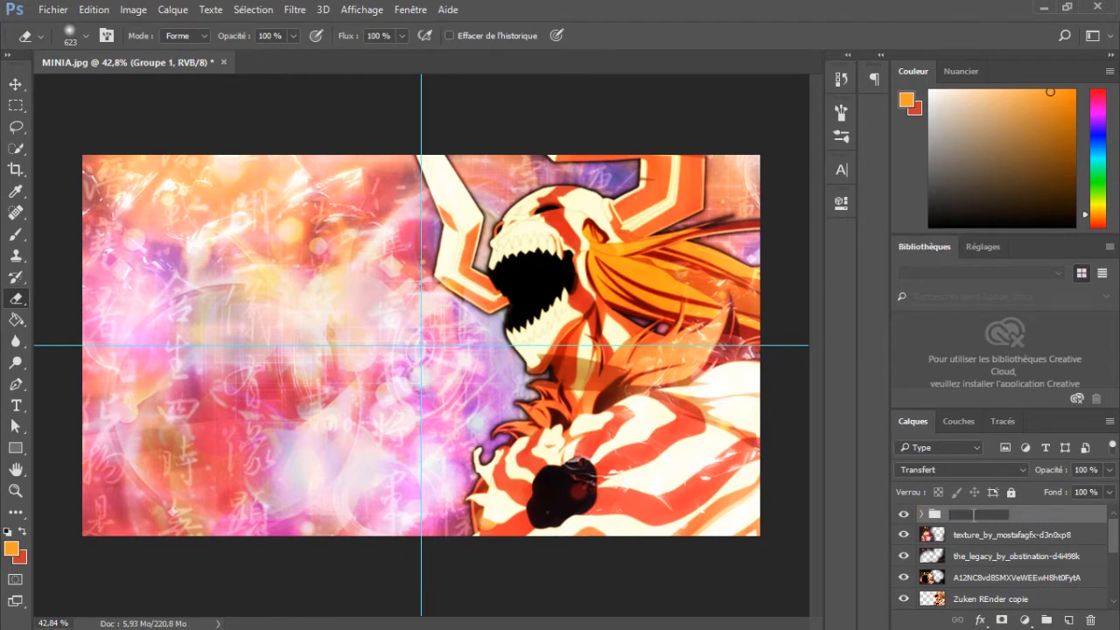
pyautogui.press('Return')
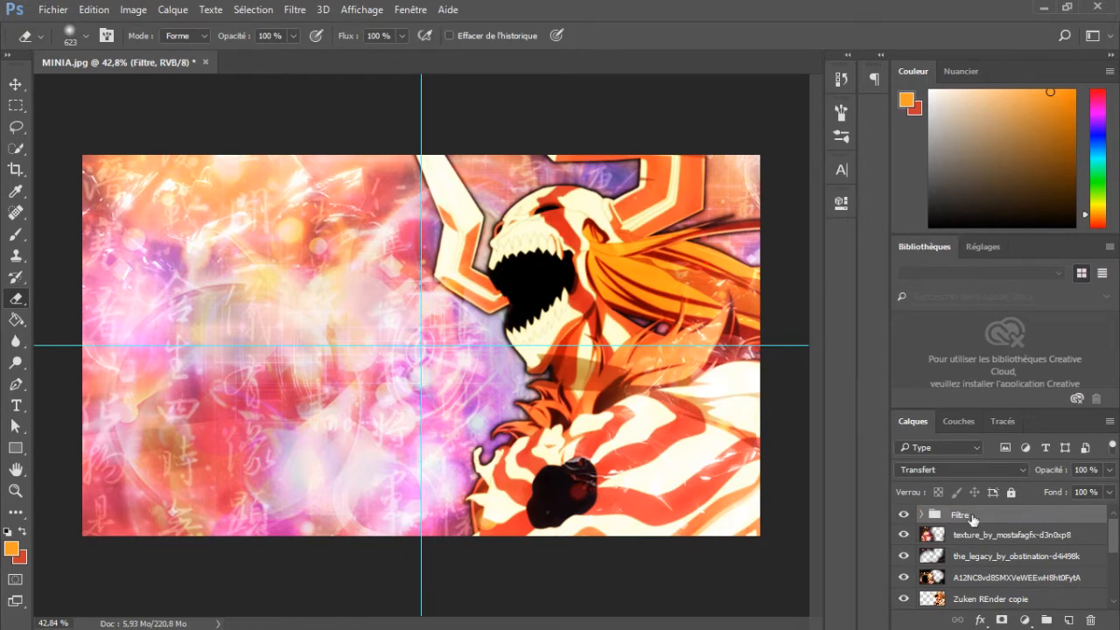
# - Add the text "TUTO" on a new layer above the Filtre group, using the Another Danger - Demo font
pyautogui.click(1070, 619)
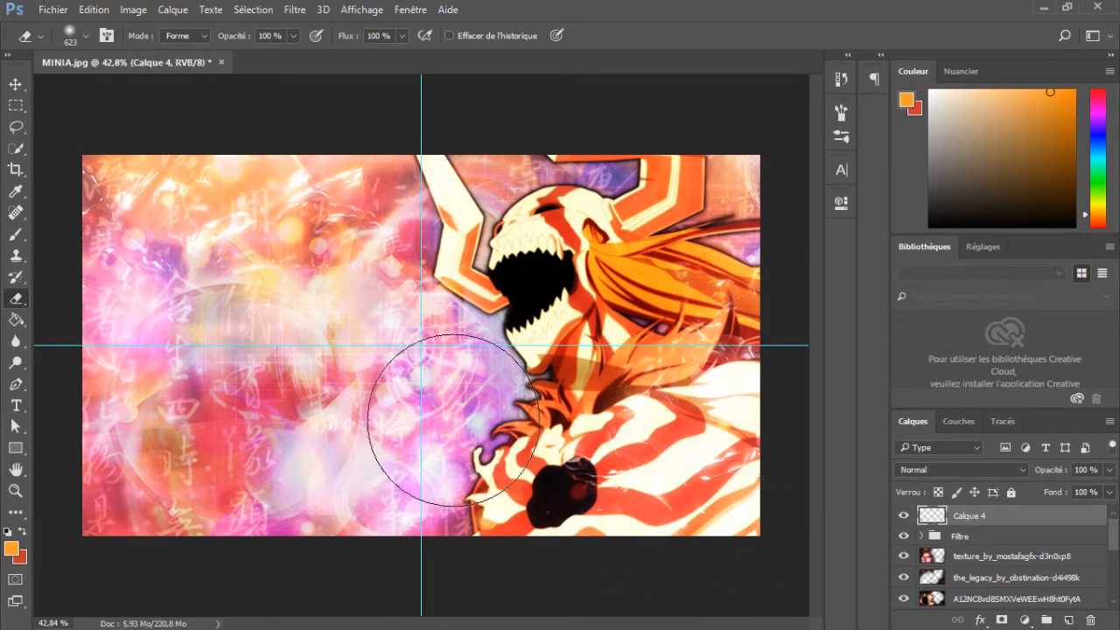
pyautogui.press('t')
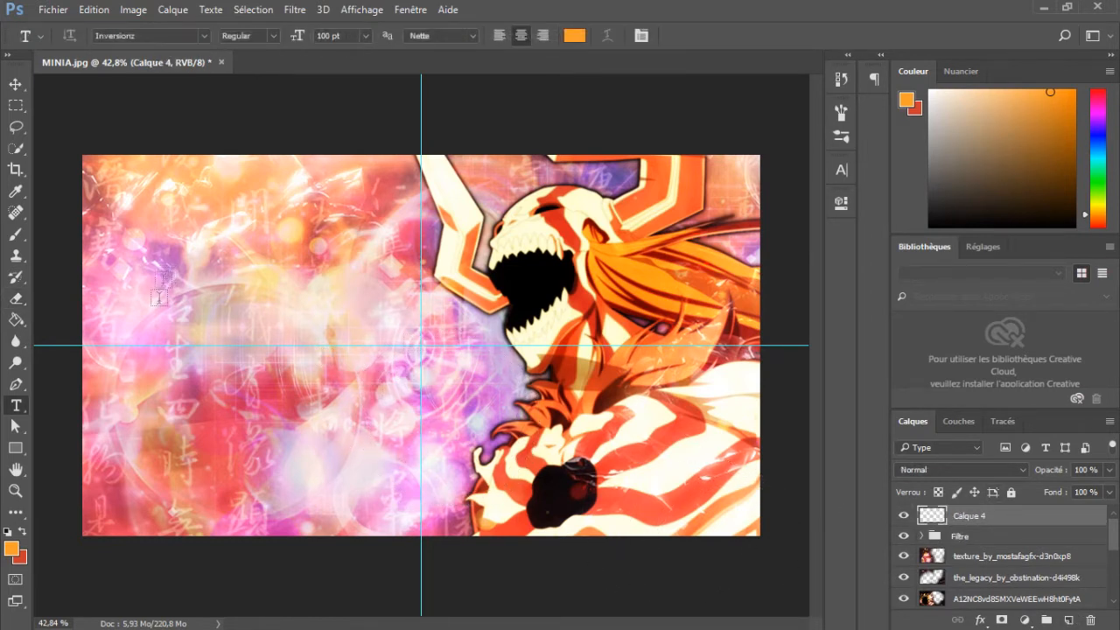
pyautogui.click(164, 278)
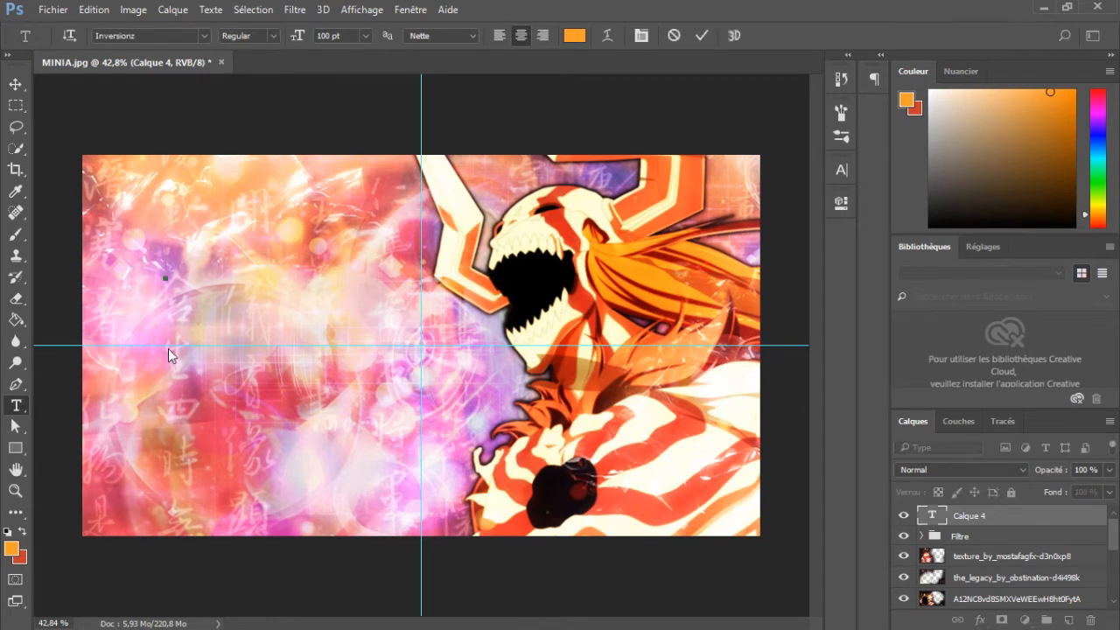
pyautogui.write('TUTO')
pyautogui.hotkey('ctrl', 'a')
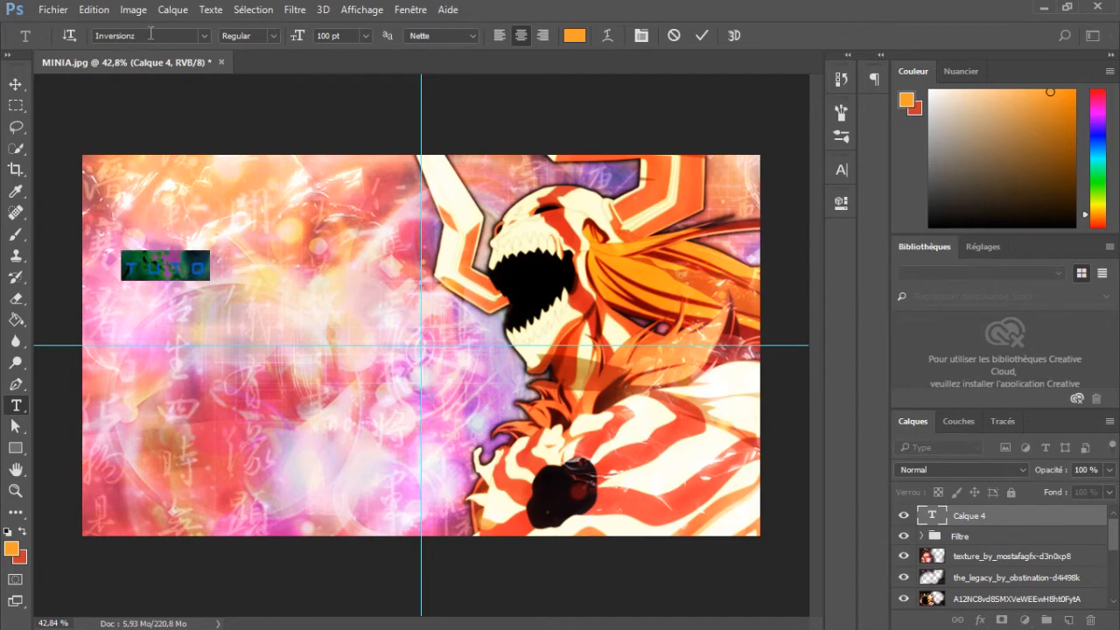
pyautogui.click(203, 36)
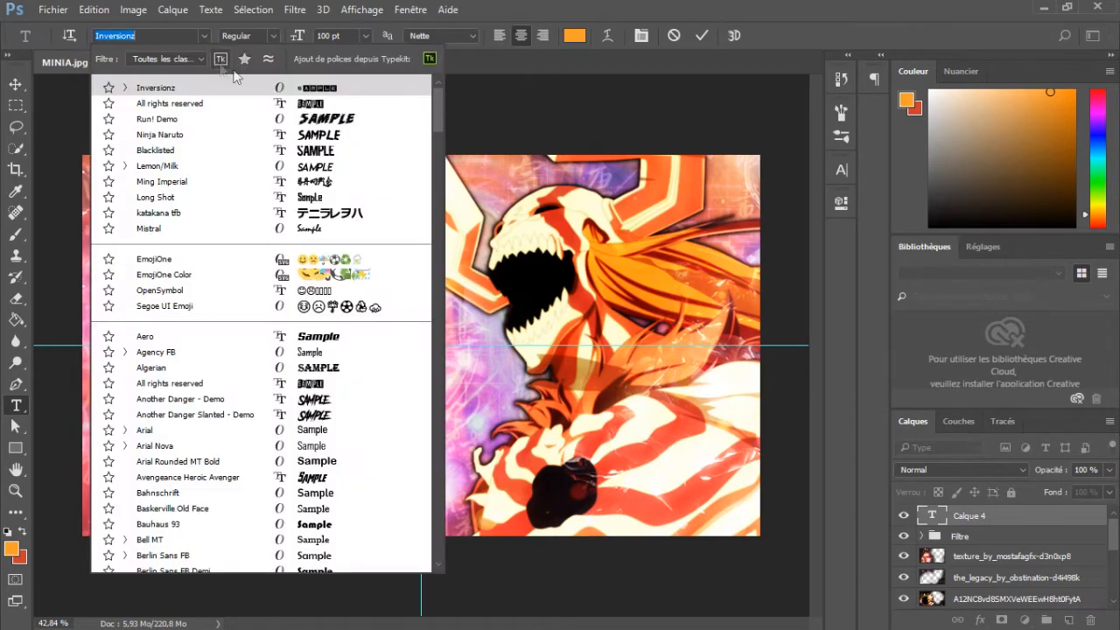
pyautogui.click(299, 401)
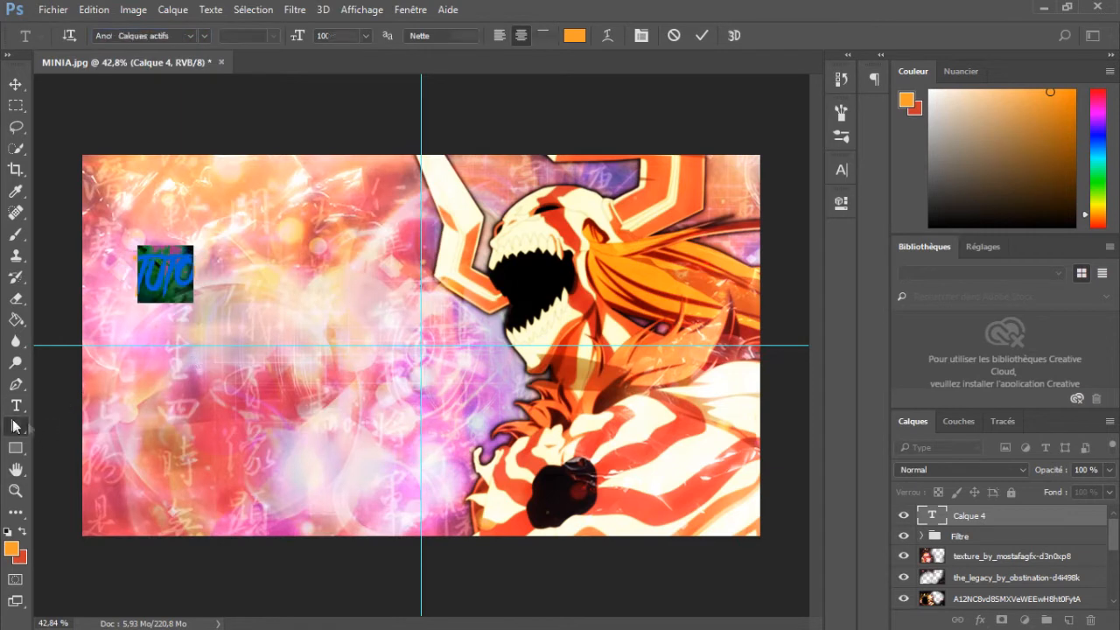
# - Scale the TUTO text to about 478%, tilt it slightly counterclockwise and place it in the canvas's upper-left area
pyautogui.click(15, 426)
pyautogui.hotkey('ctrl', 't')
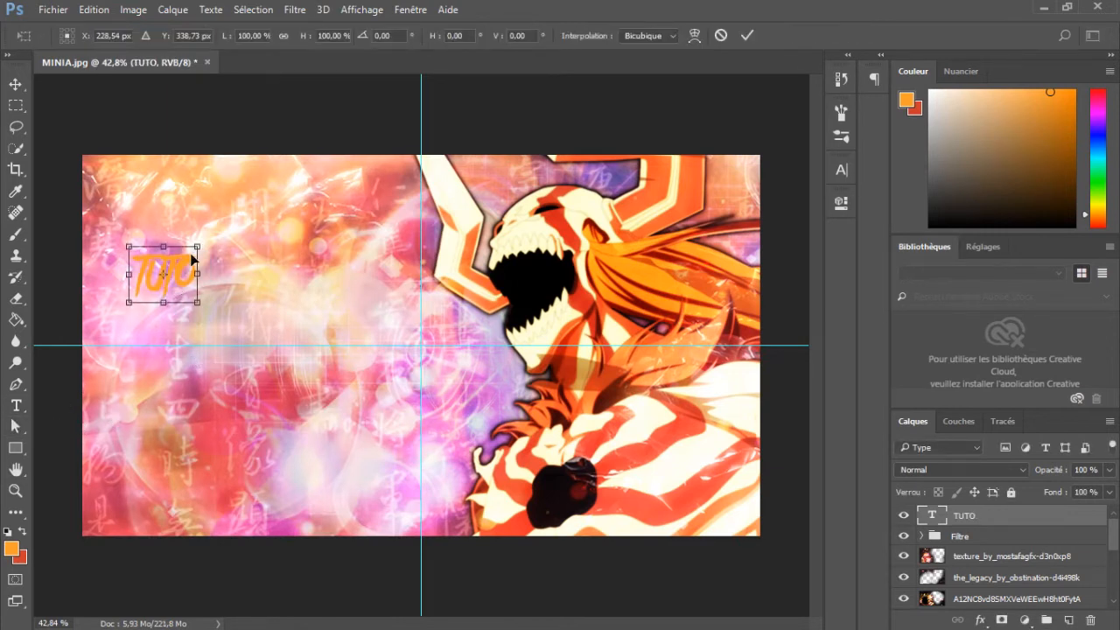
pyautogui.moveTo(200, 245); pyautogui.dragTo(513, 80)
pyautogui.moveTo(459, 145); pyautogui.dragTo(413, 273)
pyautogui.moveTo(456, 136); pyautogui.dragTo(393, 156)
pyautogui.moveTo(350, 232); pyautogui.dragTo(378, 205)
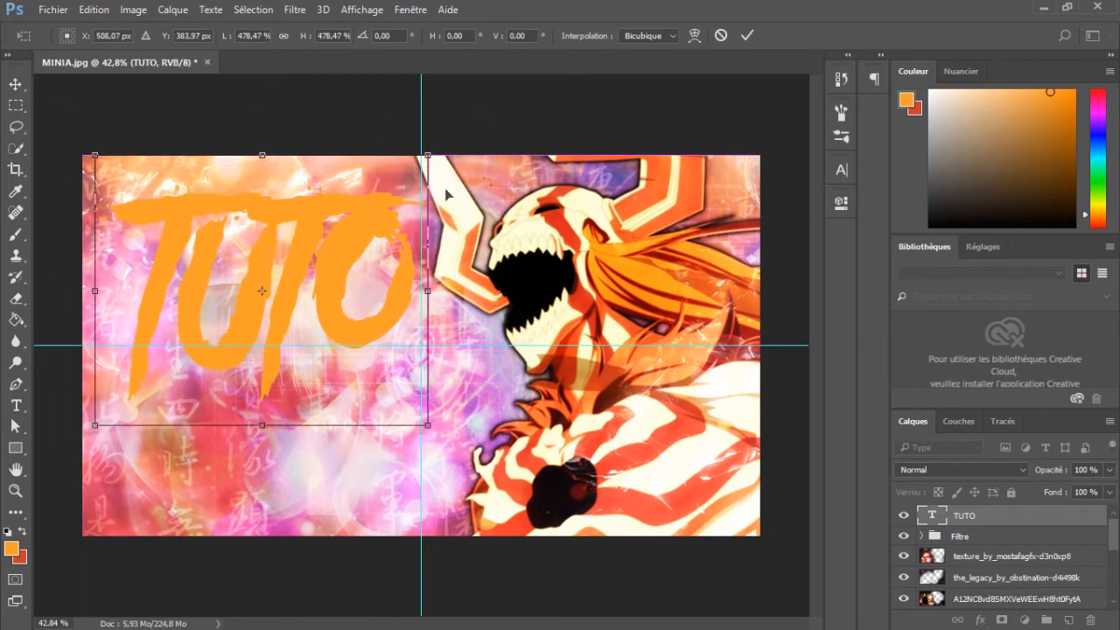
pyautogui.moveTo(484, 134); pyautogui.dragTo(469, 115)
pyautogui.moveTo(404, 257); pyautogui.dragTo(376, 218)
pyautogui.press('Return')
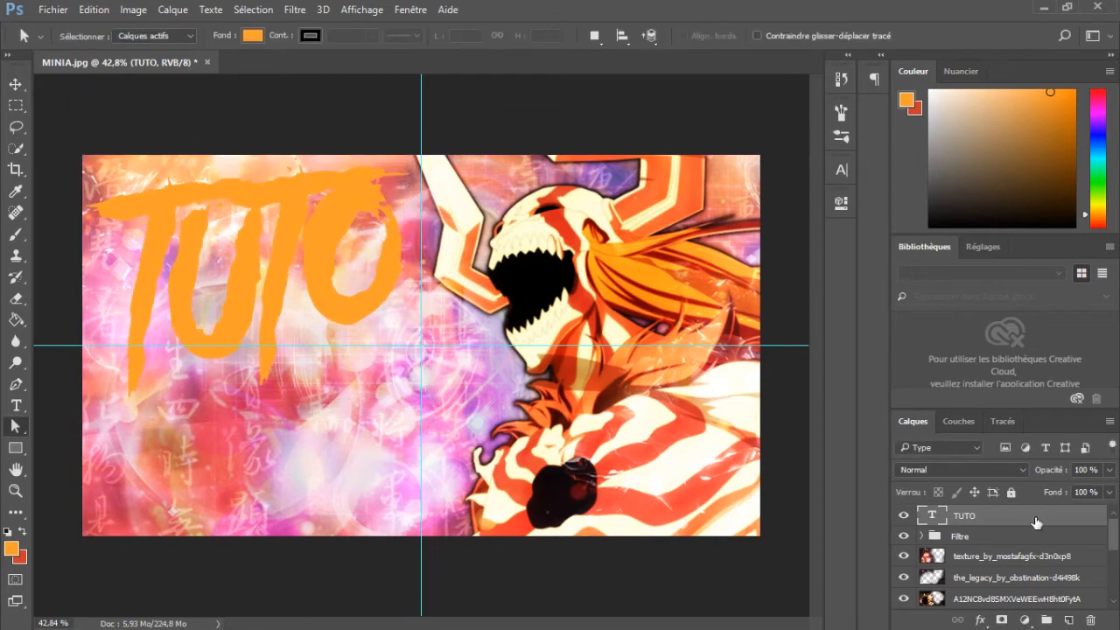
# - Apply the preset layer style with a white-to-dark-gray gradient and black outer glow to the TUTO text layer
pyautogui.doubleClick(1035, 519)
pyautogui.click(289, 109)
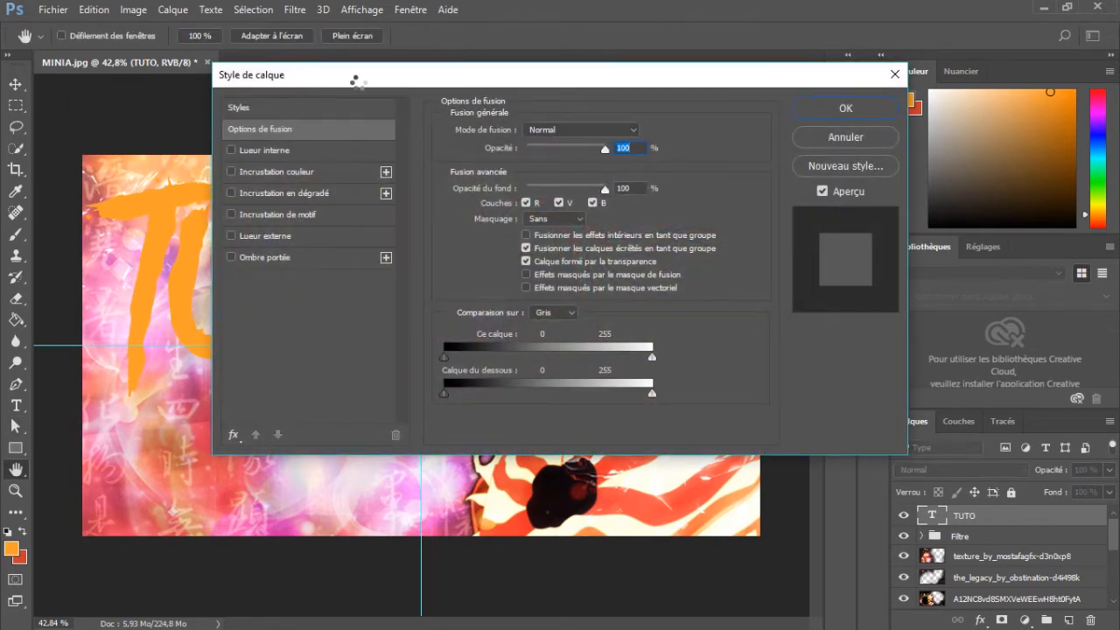
pyautogui.moveTo(367, 77); pyautogui.dragTo(523, 44)
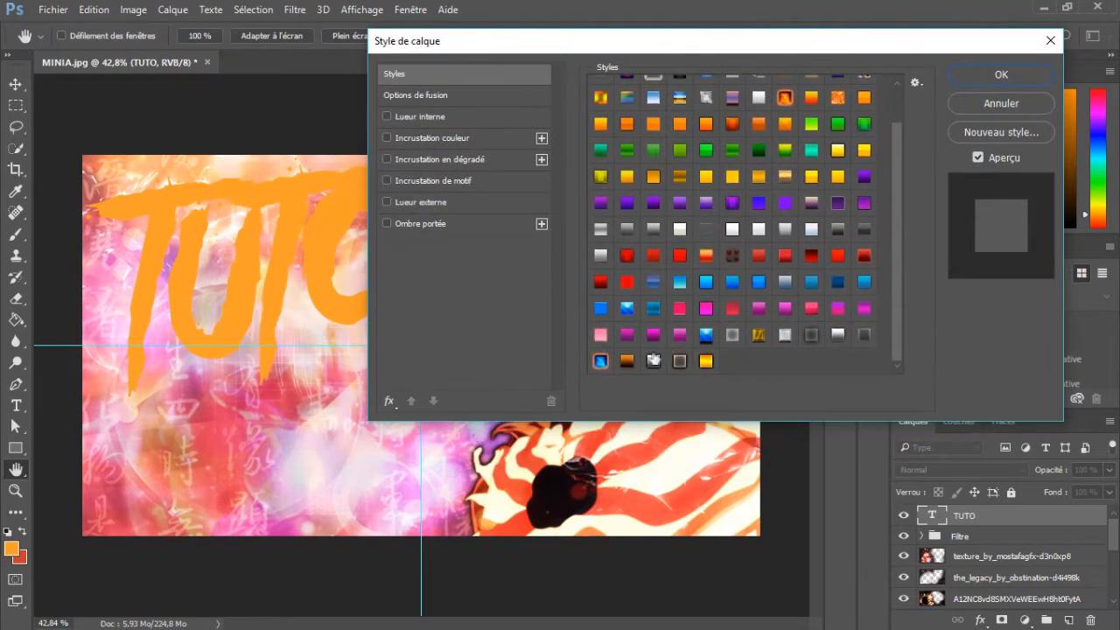
pyautogui.click(654, 360)
# - Examine the settings and colours of the TUTO style's inner glow, colour, gradient and pattern overlays, outer glow and drop shadow
pyautogui.click(477, 119)
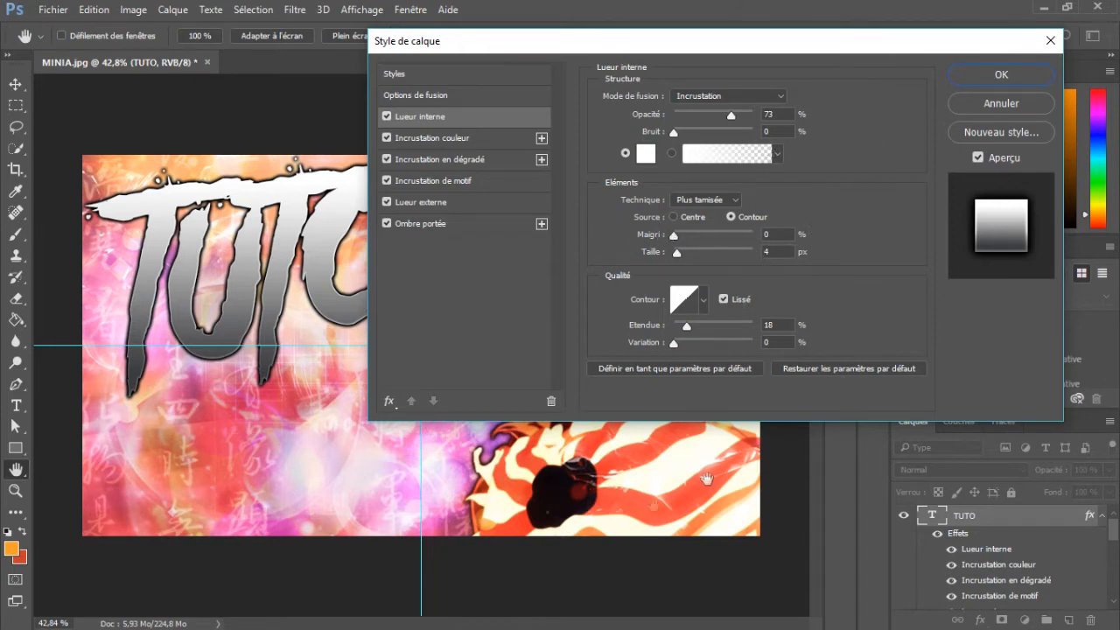
pyautogui.click(480, 138)
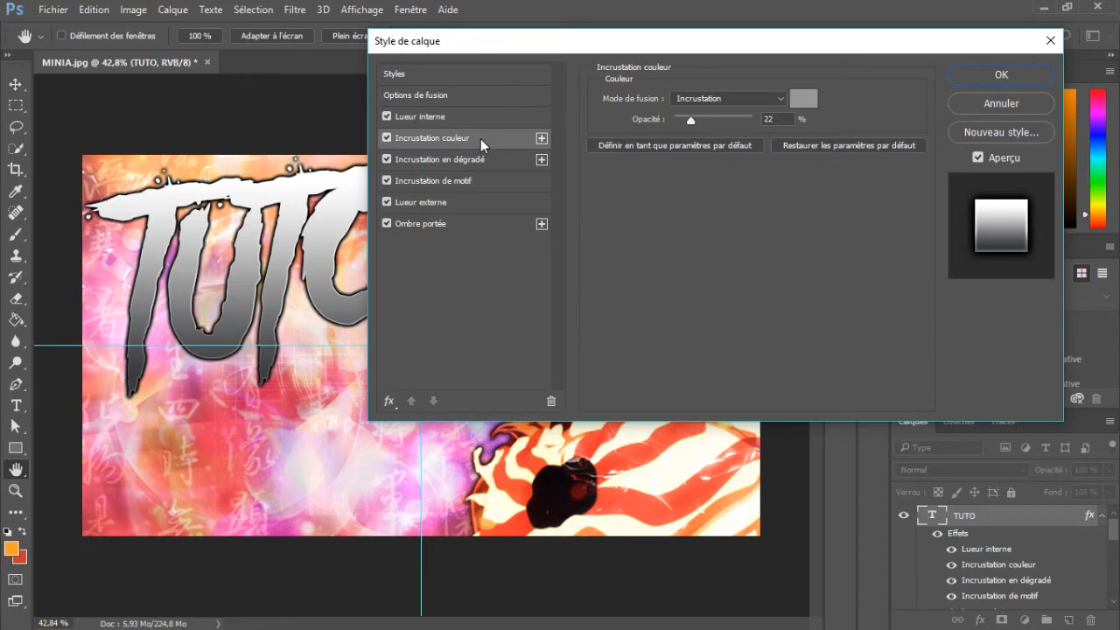
pyautogui.click(803, 99)
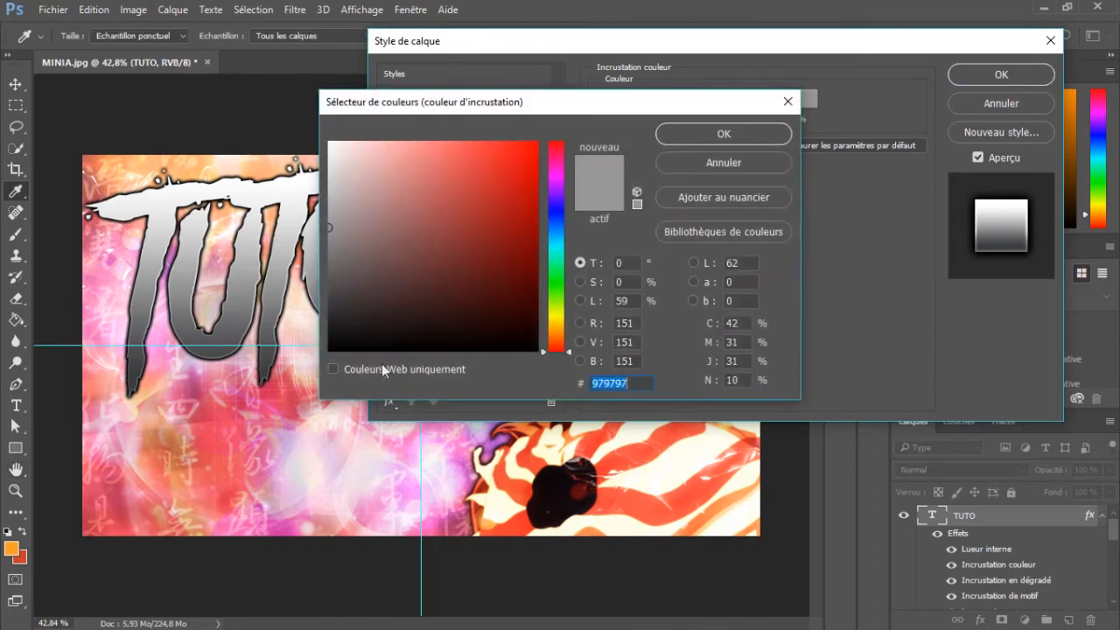
pyautogui.click(700, 135)
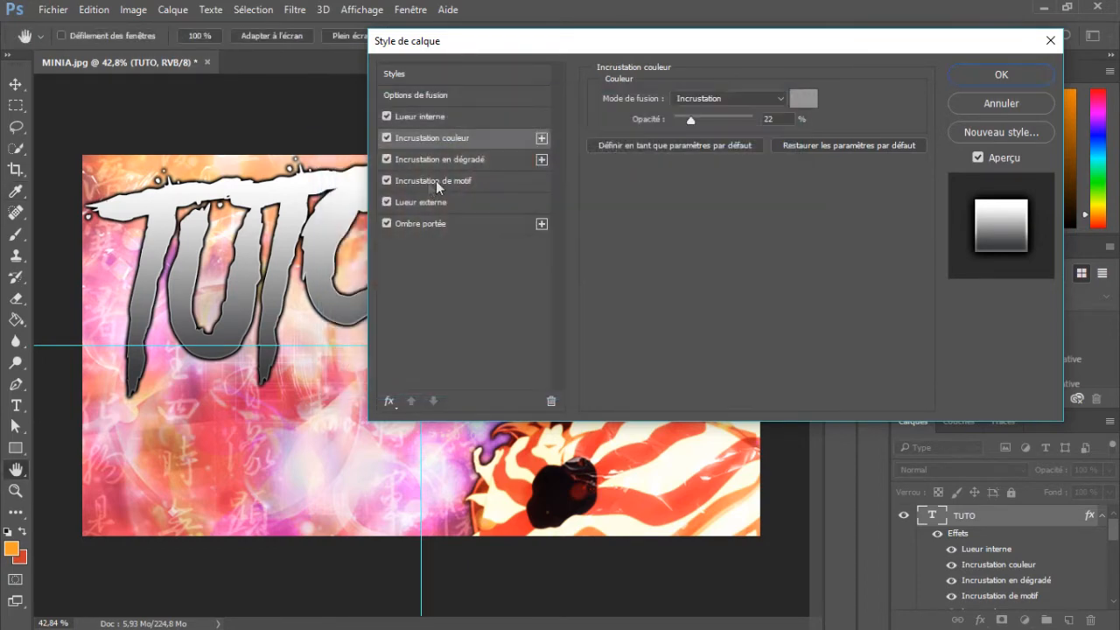
pyautogui.click(492, 161)
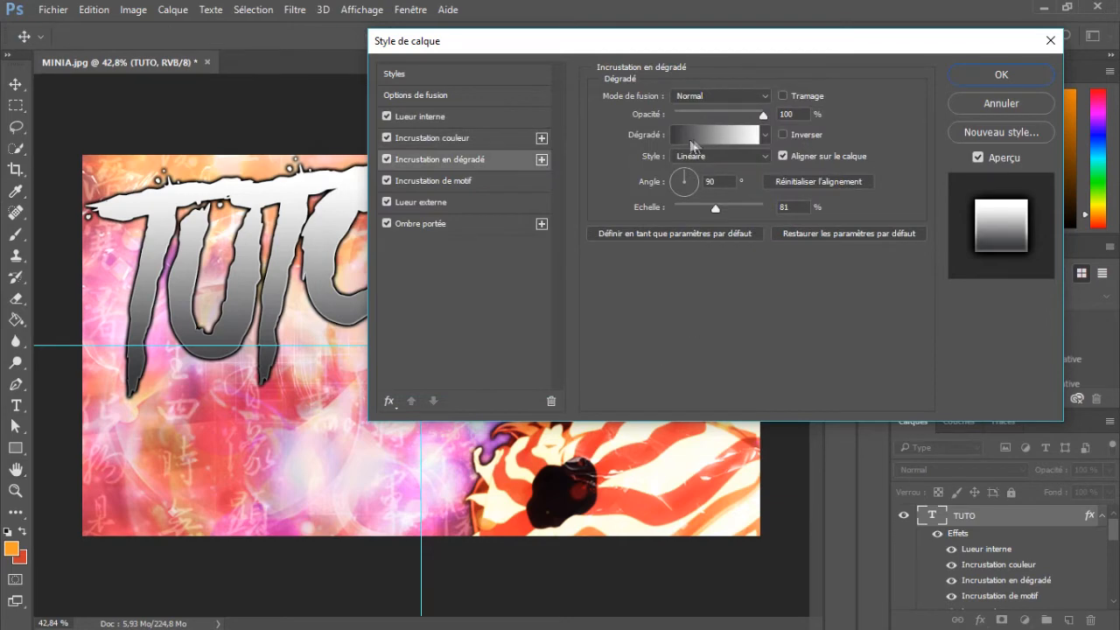
pyautogui.click(697, 140)
pyautogui.click(659, 386)
pyautogui.click(726, 451)
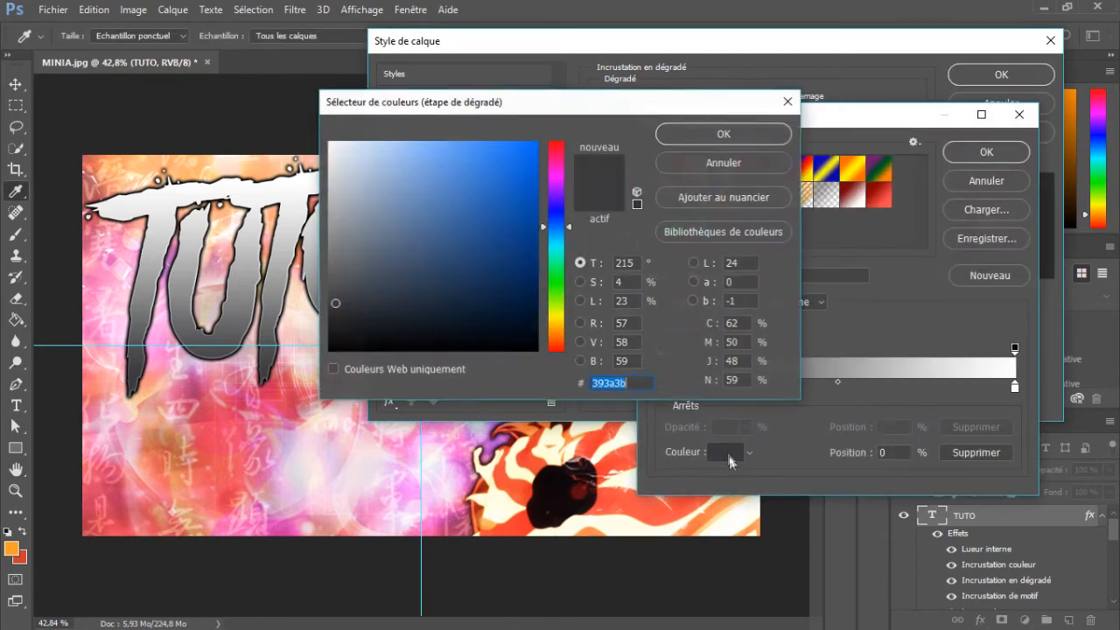
pyautogui.click(724, 133)
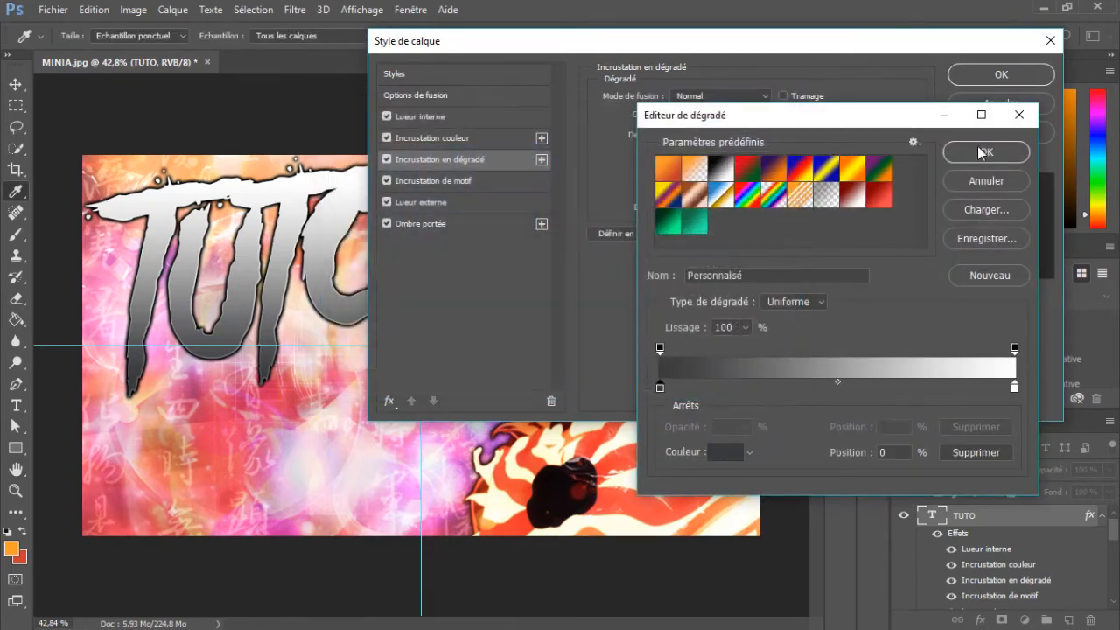
pyautogui.click(986, 151)
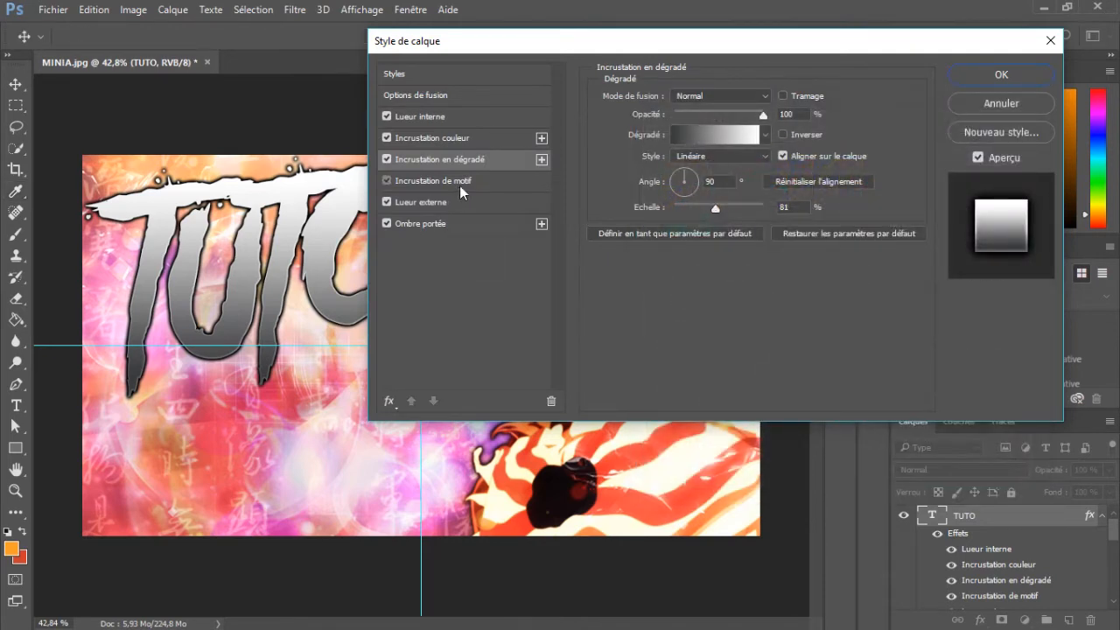
pyautogui.click(461, 184)
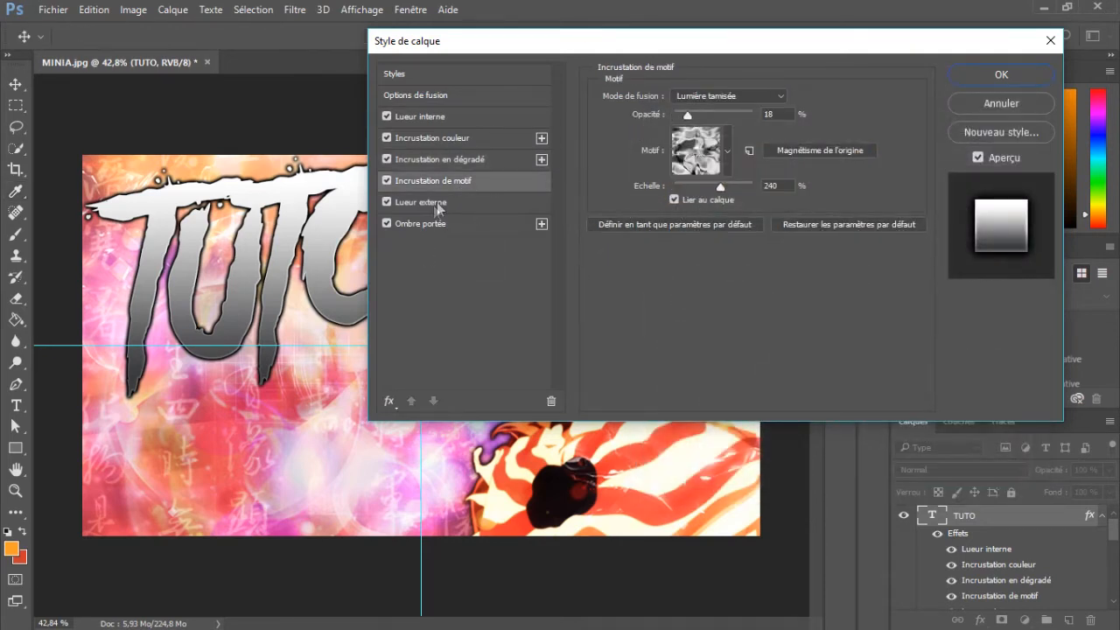
pyautogui.click(461, 202)
pyautogui.click(645, 155)
pyautogui.click(733, 131)
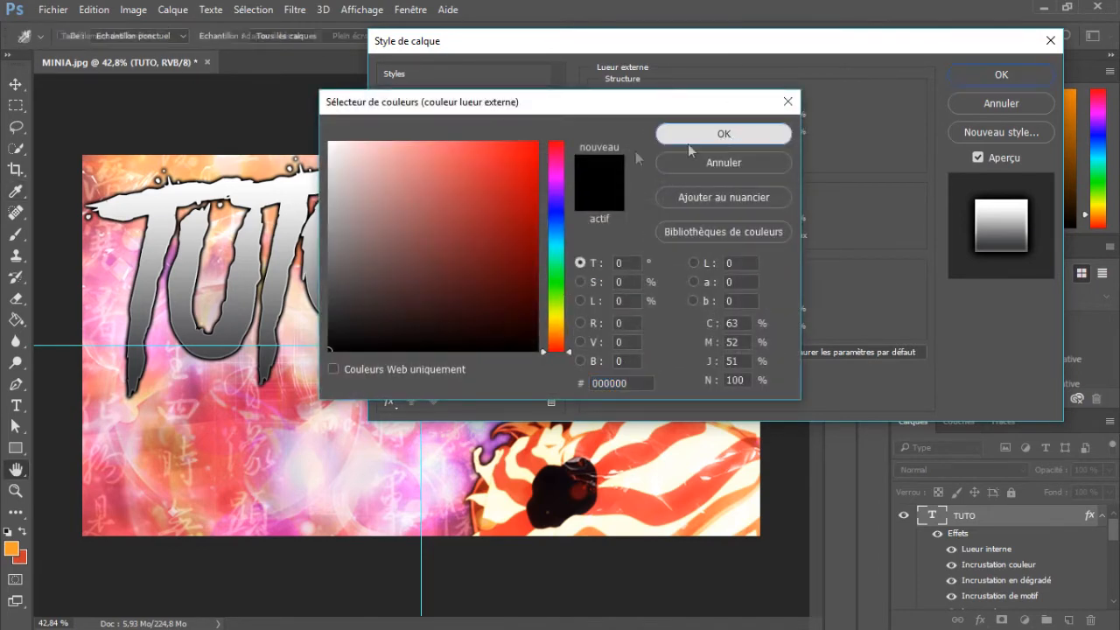
pyautogui.click(437, 224)
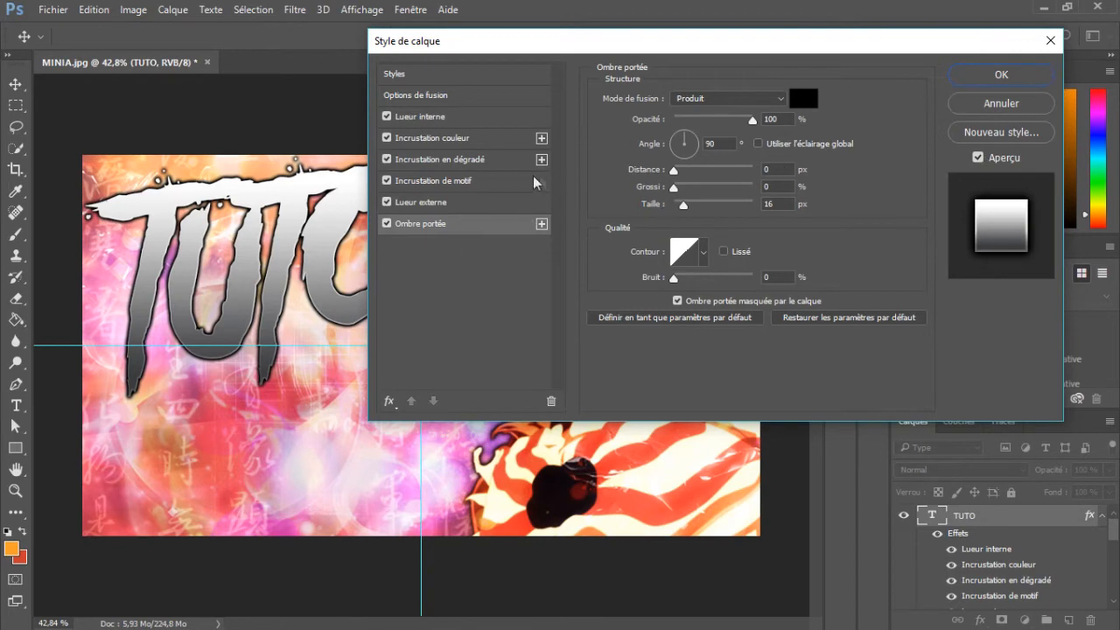
# - Change TUTO's gradient overlay to the foreground-to-background preset and set its start colour to orange fb9920
pyautogui.click(489, 159)
pyautogui.click(704, 140)
pyautogui.click(670, 170)
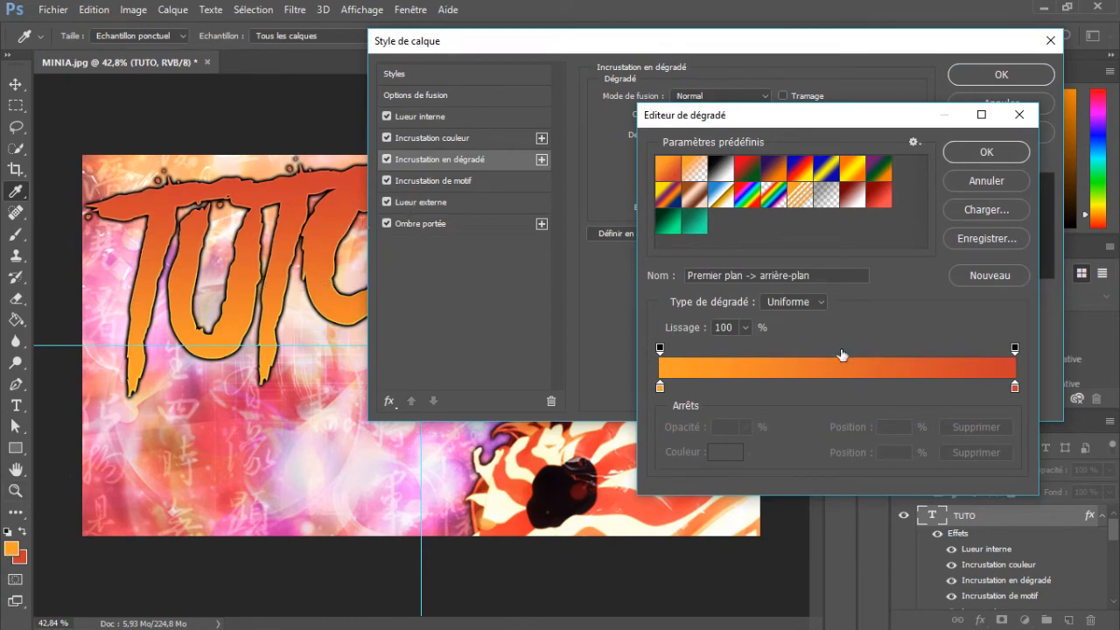
pyautogui.click(660, 386)
pyautogui.click(725, 451)
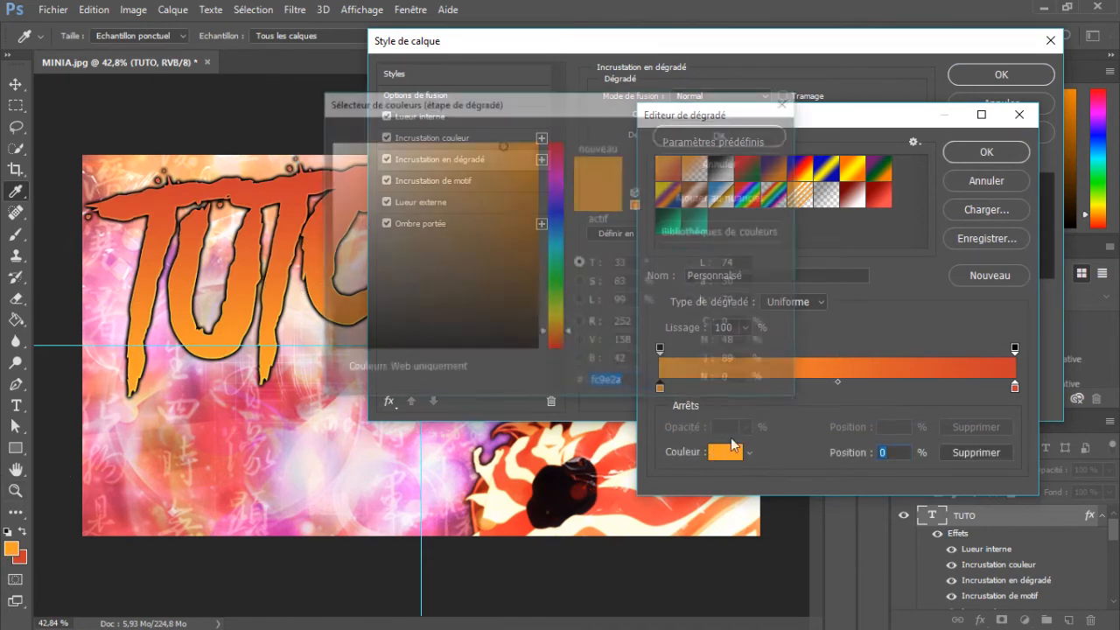
pyautogui.moveTo(512, 155)
pyautogui.mouseDown()
pyautogui.moveTo(538, 140)
pyautogui.moveTo(523, 152)
pyautogui.mouseUp()
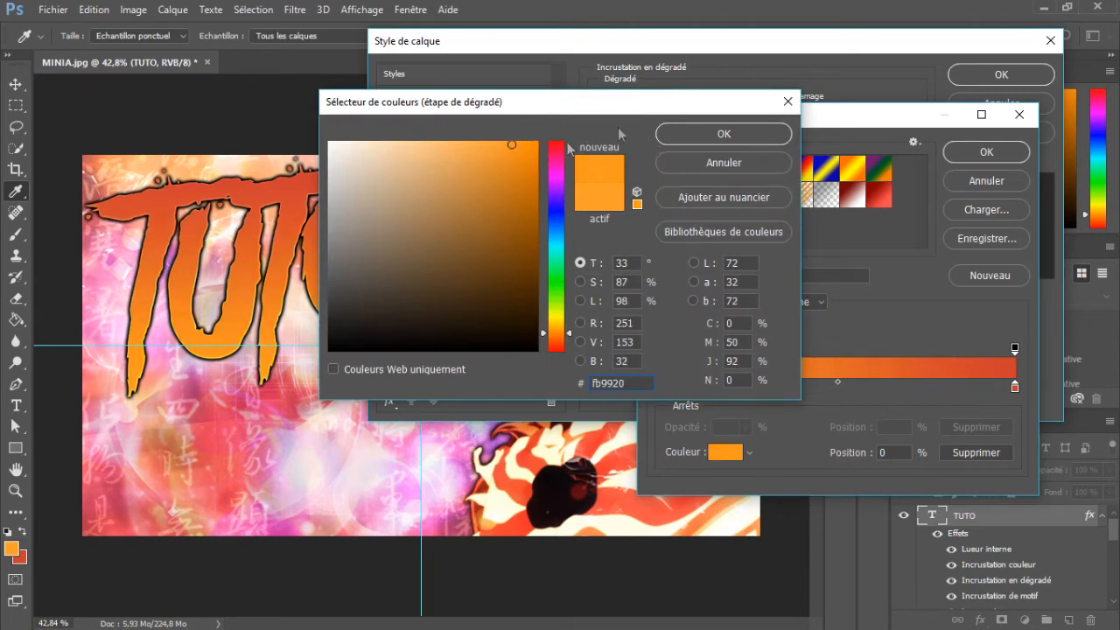
pyautogui.click(672, 131)
# - Set the end colour of TUTO's overlay gradient to bright red f03523 and accept the gradient
pyautogui.click(1015, 388)
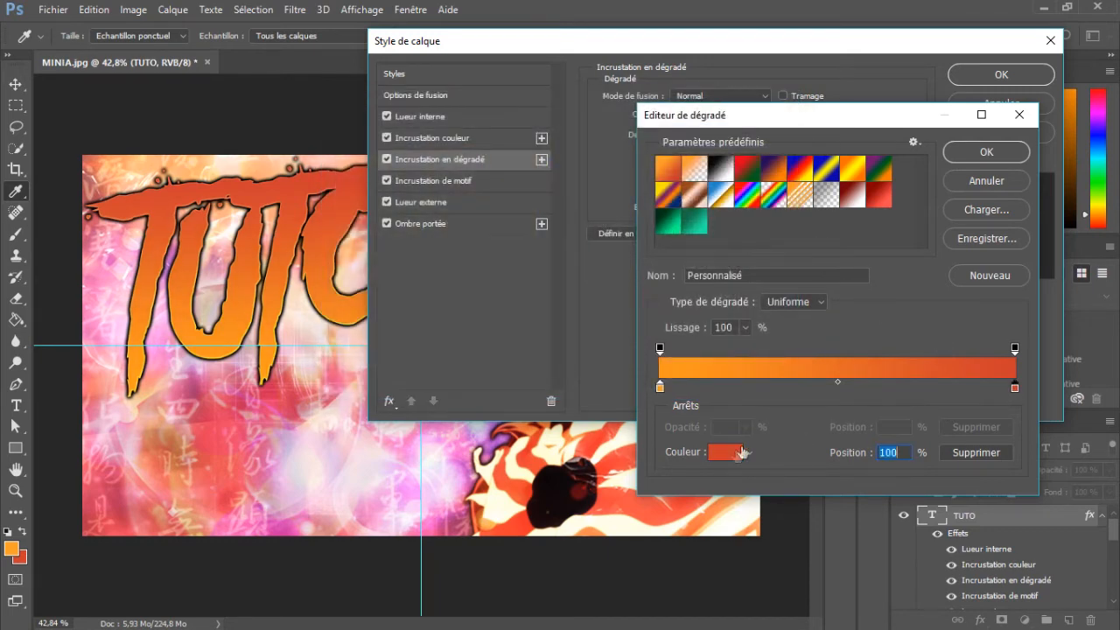
pyautogui.click(725, 452)
pyautogui.click(507, 153)
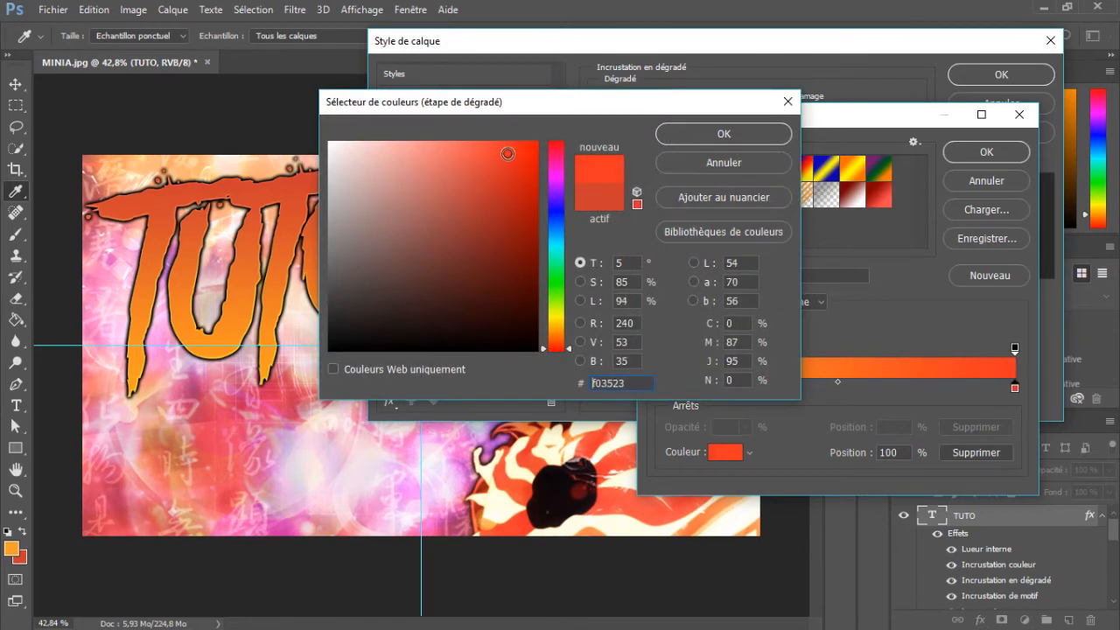
pyautogui.click(708, 134)
pyautogui.click(959, 158)
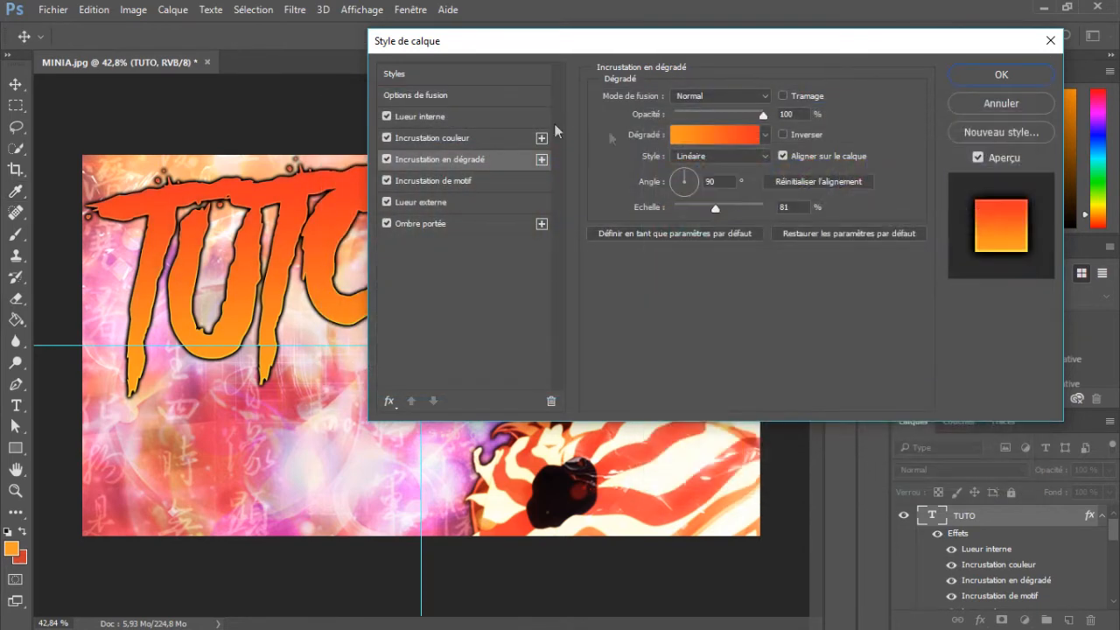
# - Add a Satin effect to the TUTO text with Normal blending and the salmon colour ff7676
pyautogui.click(394, 400)
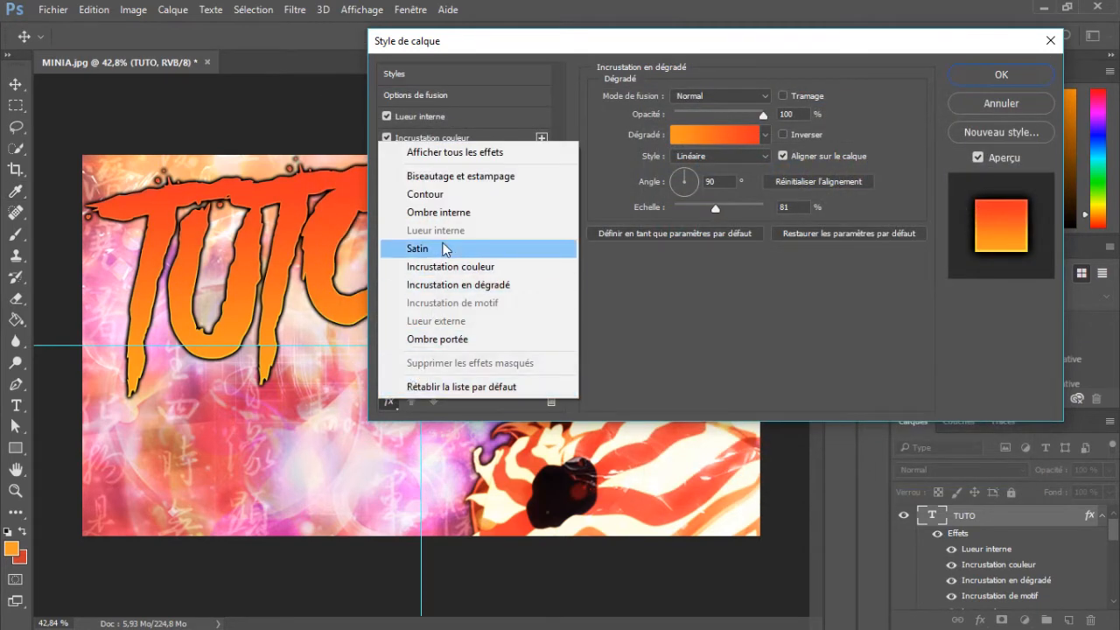
pyautogui.click(444, 248)
pyautogui.click(720, 100)
pyautogui.click(744, 112)
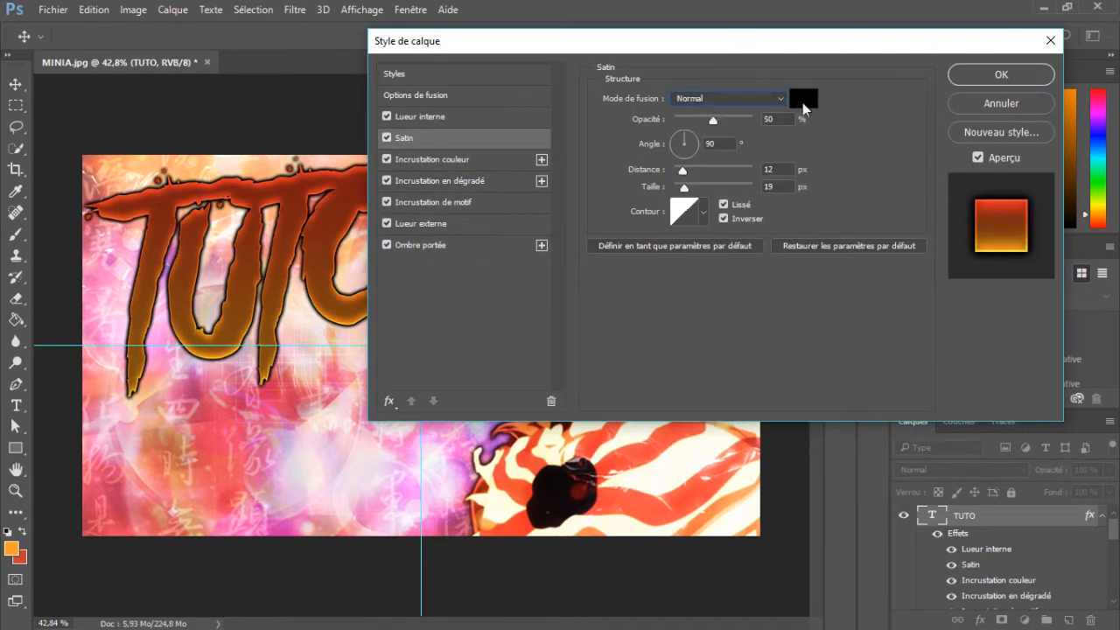
pyautogui.click(803, 98)
pyautogui.click(467, 166)
pyautogui.click(455, 149)
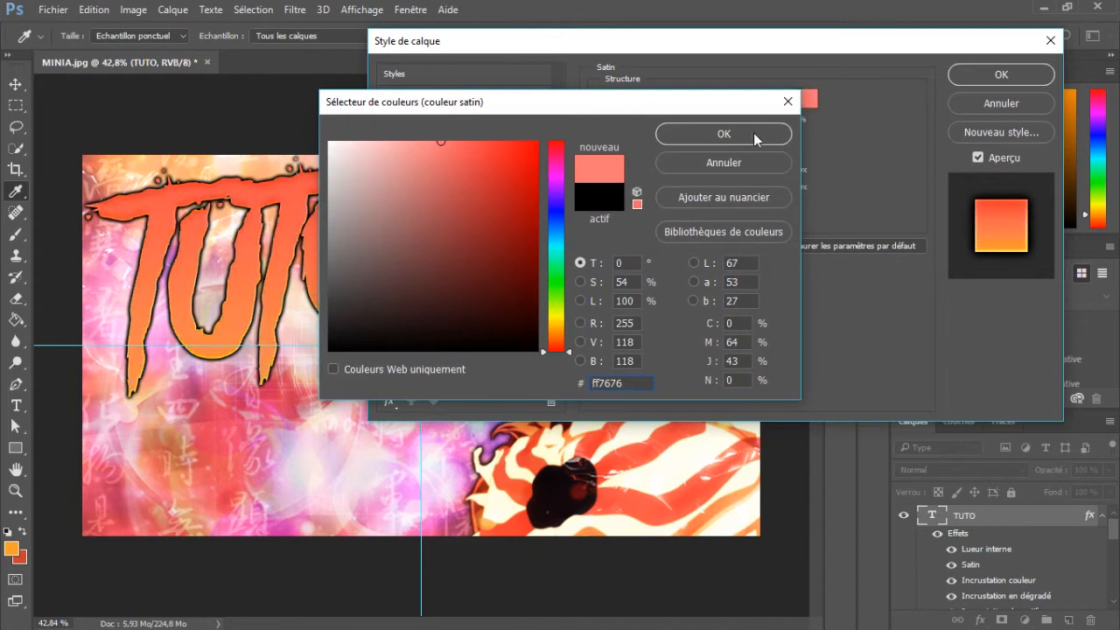
pyautogui.click(753, 133)
# - Set the Satin effect's opacity to 68%, distance to 117 px and size to 38 px, and apply the layer style
pyautogui.click(711, 122)
pyautogui.moveTo(682, 170); pyautogui.dragTo(726, 169)
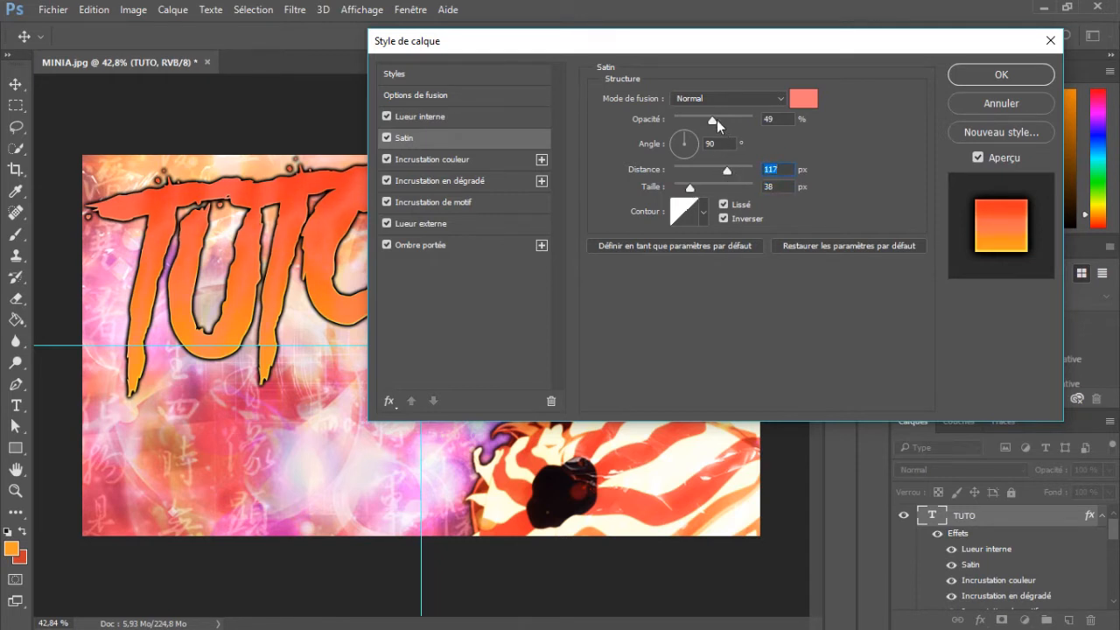
pyautogui.moveTo(694, 120); pyautogui.dragTo(725, 126)
pyautogui.moveTo(710, 56); pyautogui.dragTo(852, 105)
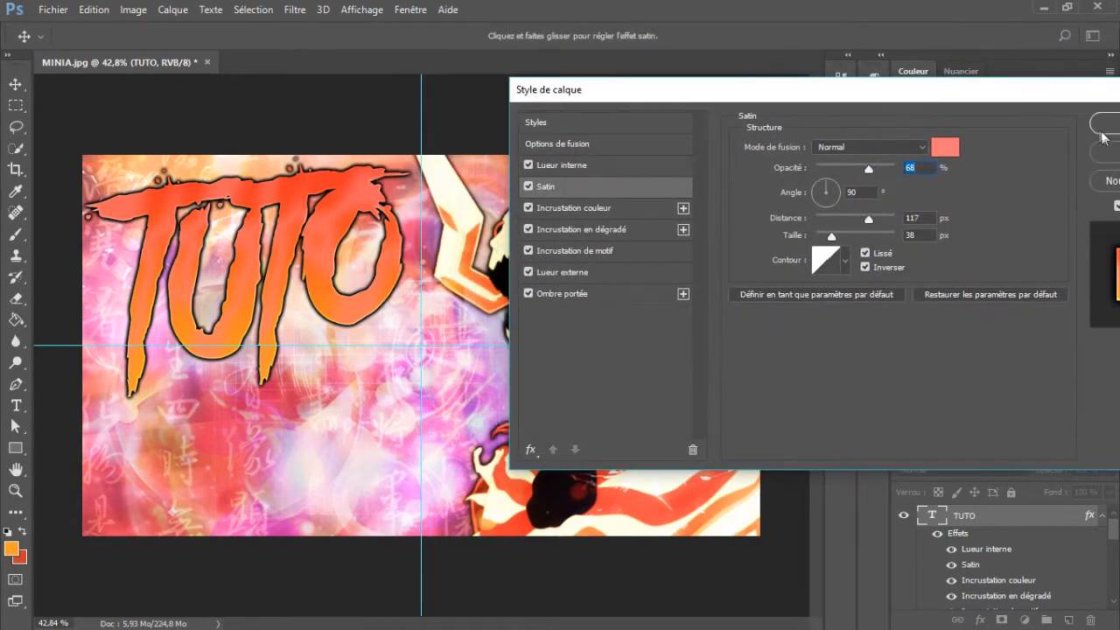
pyautogui.click(1102, 126)
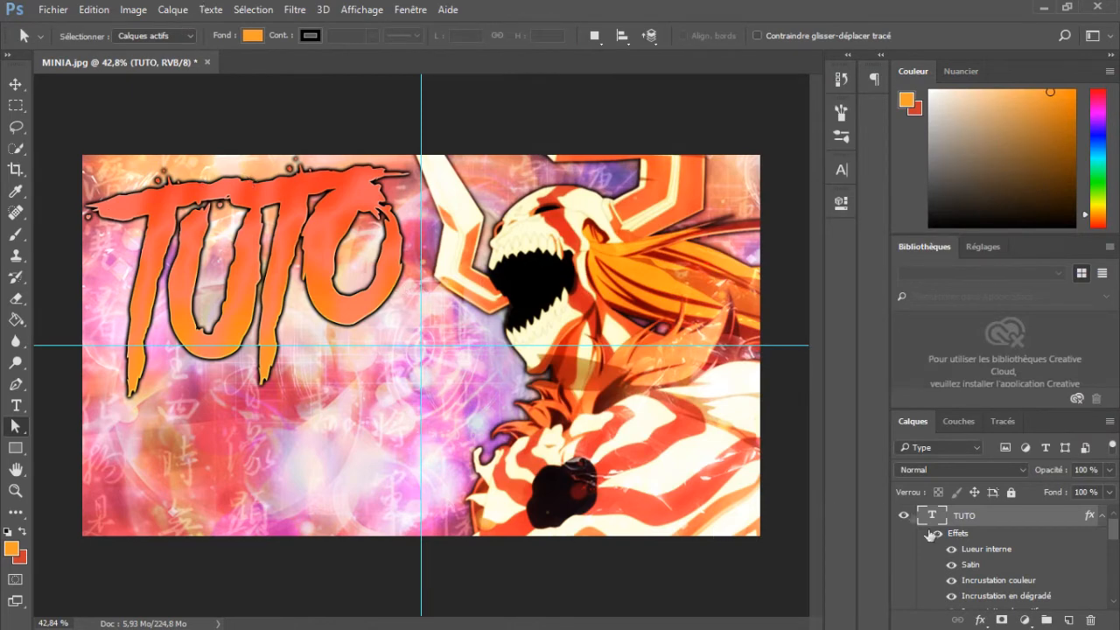
# - Rasterize the TUTO layer's style and duplicate the layer
pyautogui.rightClick(1015, 522)
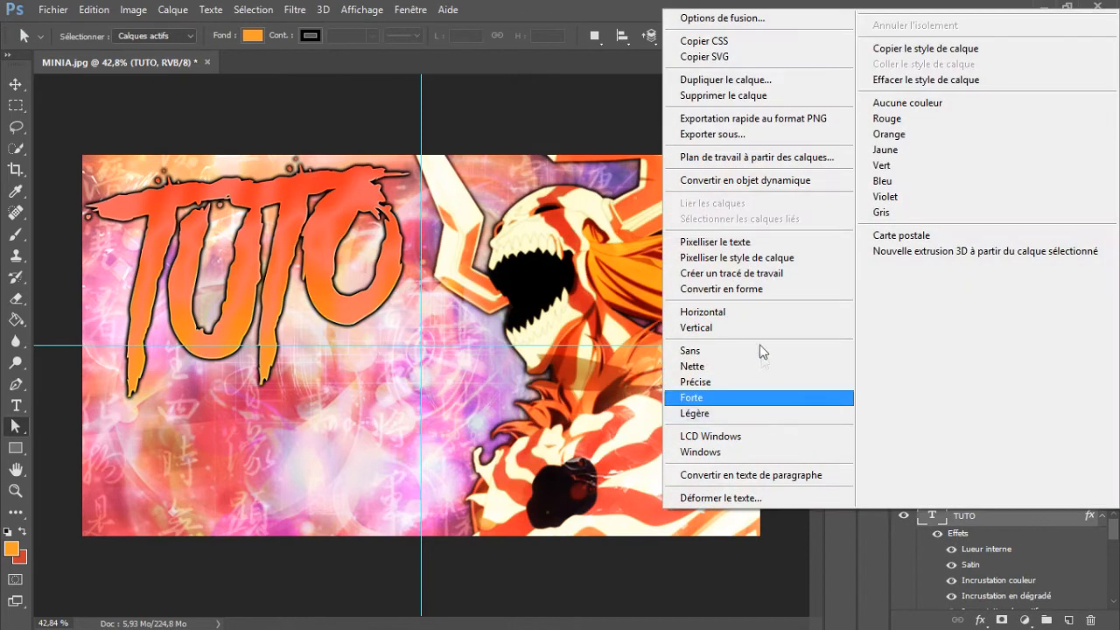
pyautogui.click(725, 258)
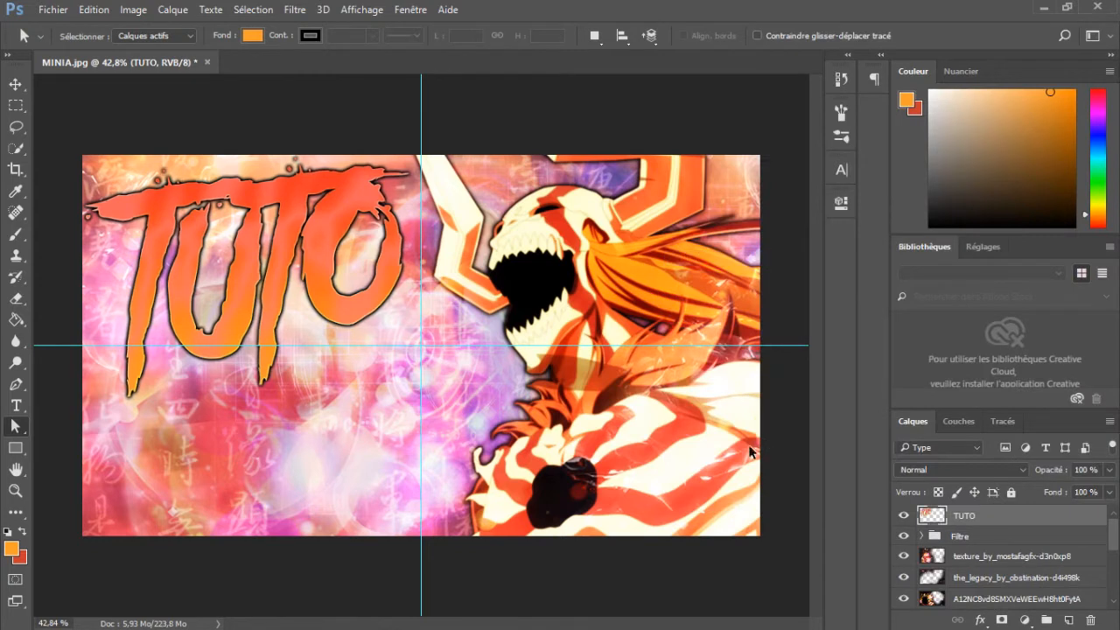
pyautogui.hotkey('ctrl', 'j')
# - Move the original TUTO layer down a few pixels beneath its copy to begin a stacked depth effect
pyautogui.click(1004, 543)
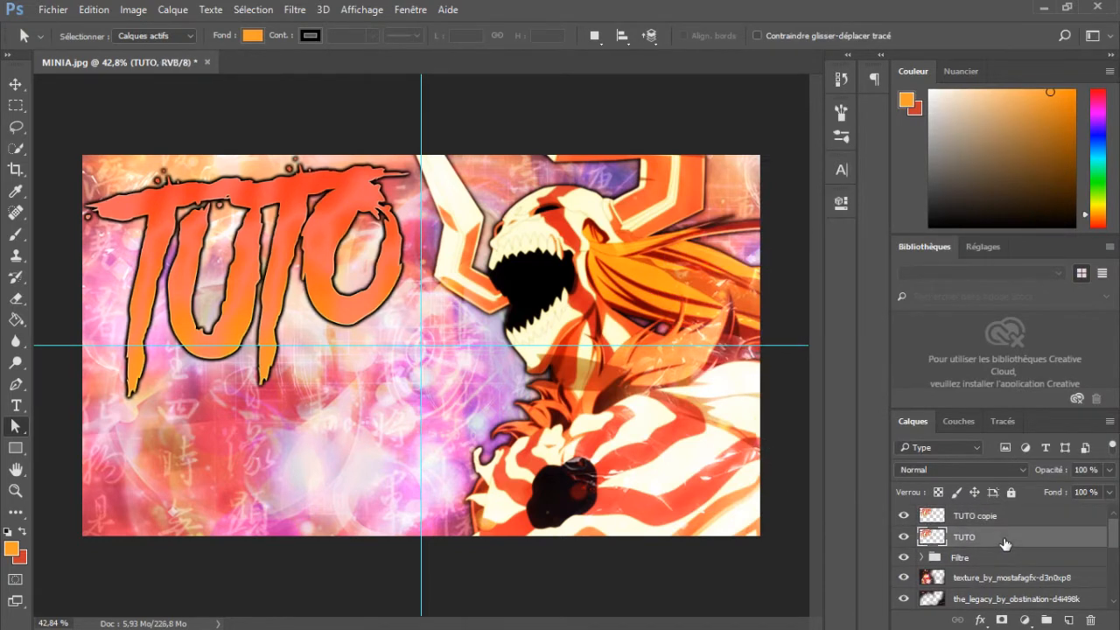
pyautogui.hotkey('ctrl', 't')
pyautogui.press('Down')
pyautogui.press('Down')
pyautogui.press('Down')
pyautogui.press('Down')
pyautogui.press('Down')
pyautogui.press('Down')
pyautogui.press('Down')
pyautogui.press('Down')
pyautogui.press('Down')
pyautogui.press('Down')
pyautogui.press('Down')
pyautogui.press('Down')
pyautogui.press('Down')
pyautogui.press('Down')
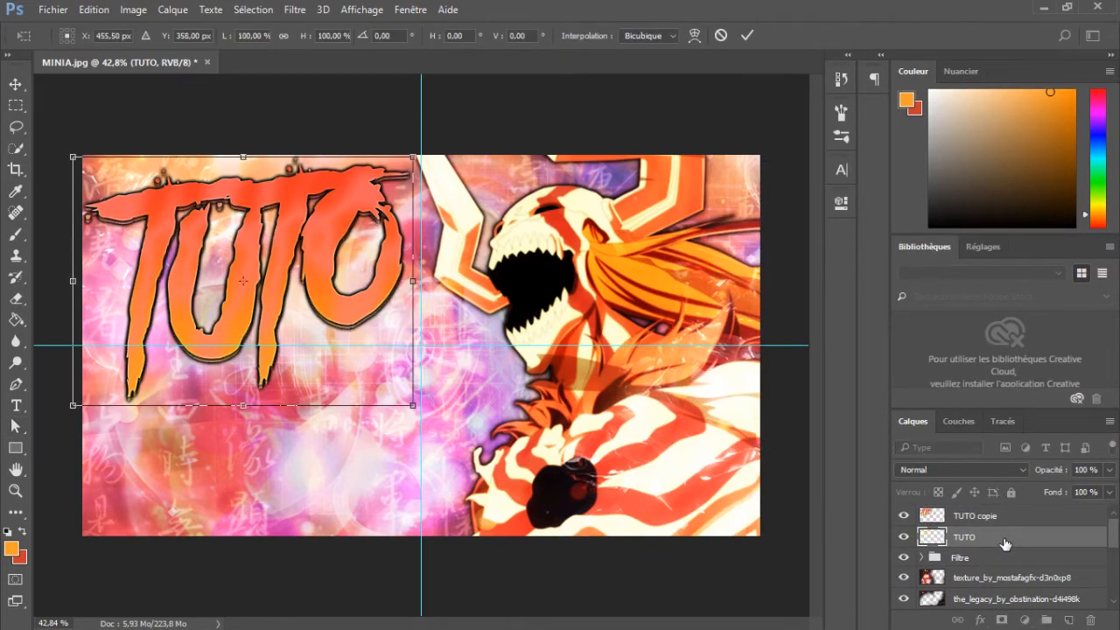
pyautogui.press('Return')
pyautogui.press('a')
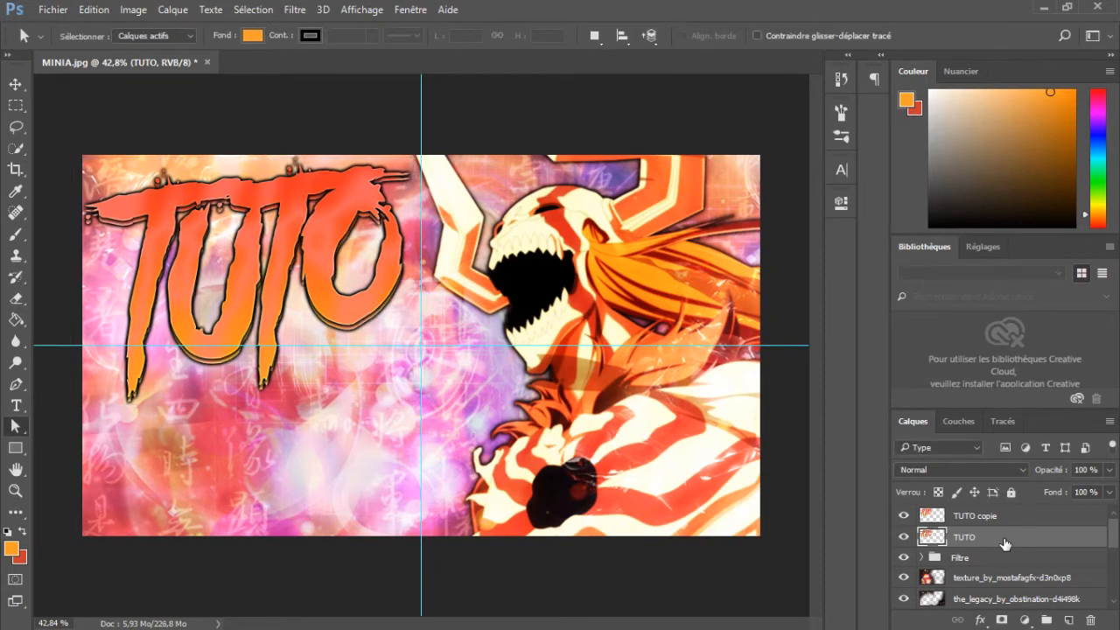
# - Duplicate the offset TUTO layer and shift the lowest one a few more pixels down as a third depth level
pyautogui.hotkey('ctrl', 'j')
pyautogui.click(1003, 564)
pyautogui.hotkey('ctrl', 't')
pyautogui.press('Down')
pyautogui.press('Down')
pyautogui.press('Down')
pyautogui.press('Down')
pyautogui.press('Down')
pyautogui.press('Down')
pyautogui.press('Down')
pyautogui.press('Down')
pyautogui.press('Down')
pyautogui.press('Return')
pyautogui.press('a')
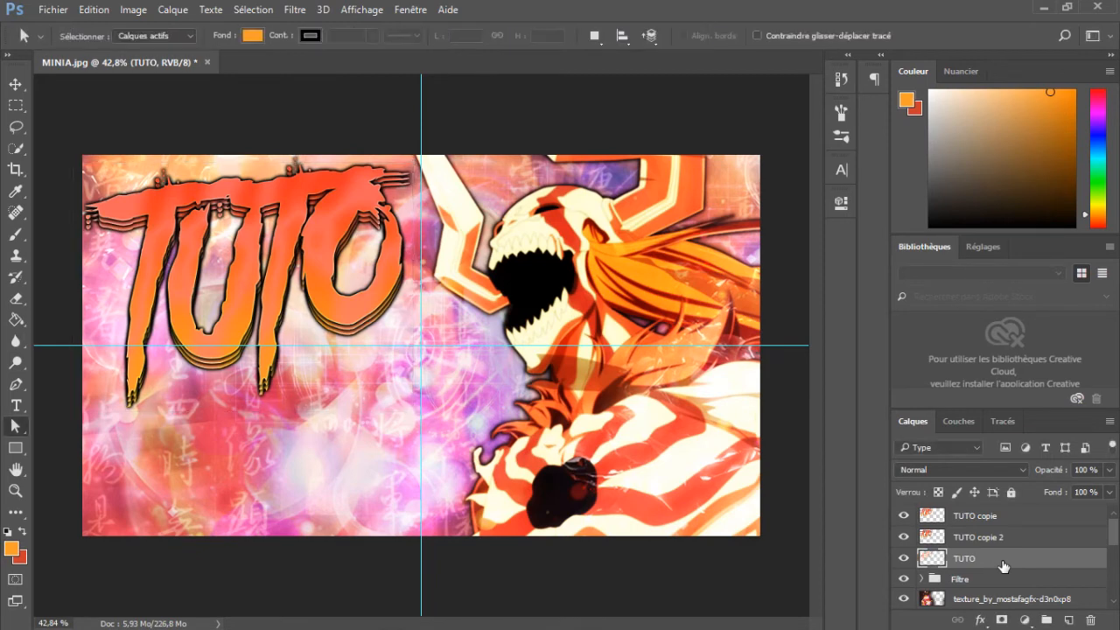
# - Merge the three stacked TUTO layers into a single layer
pyautogui.keyDown('shift'); pyautogui.click(986, 518); pyautogui.keyUp('shift')
pyautogui.rightClick(986, 518)
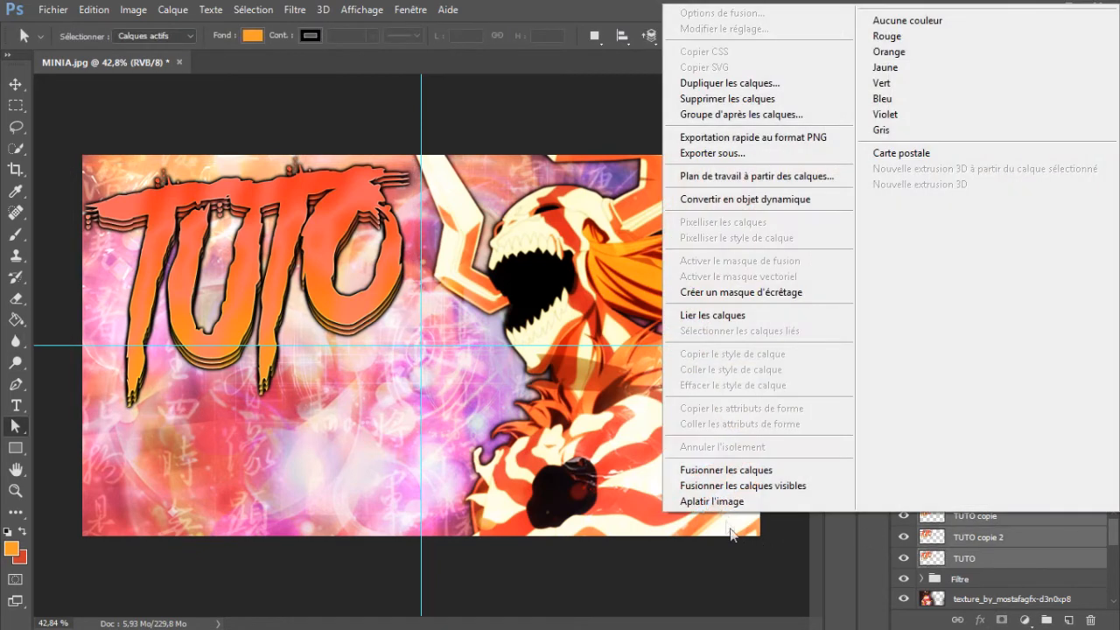
pyautogui.click(727, 469)
# - Nudge the merged TUTO title slightly to the right and down
pyautogui.hotkey('ctrl', 't')
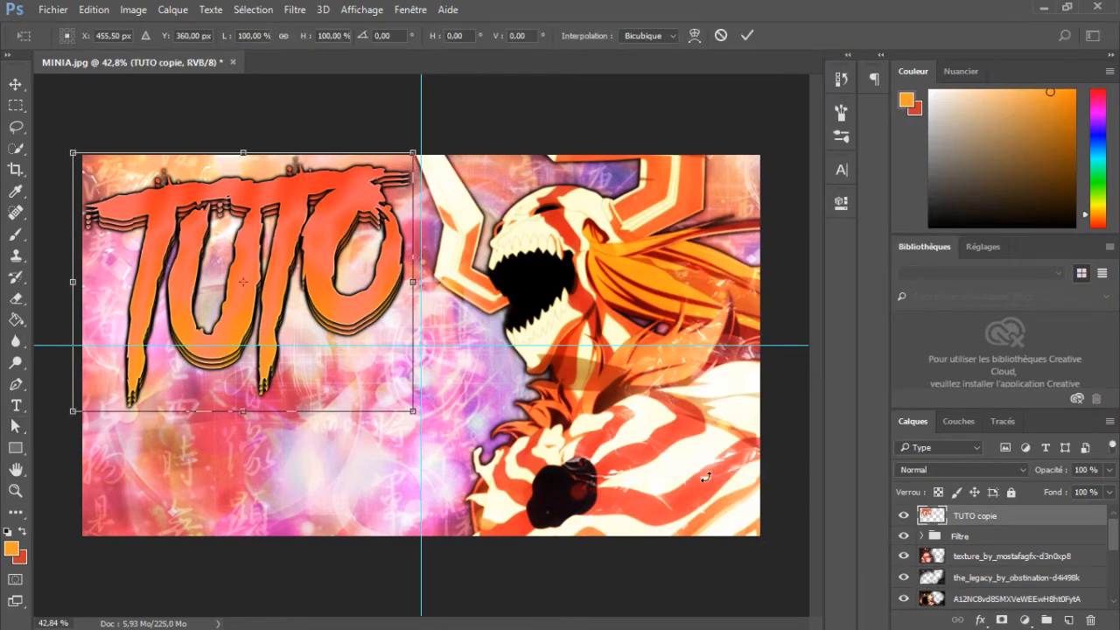
pyautogui.press('Down')
pyautogui.press('Down')
pyautogui.press('Down')
pyautogui.press('Down')
pyautogui.press('Return')
pyautogui.press('a')
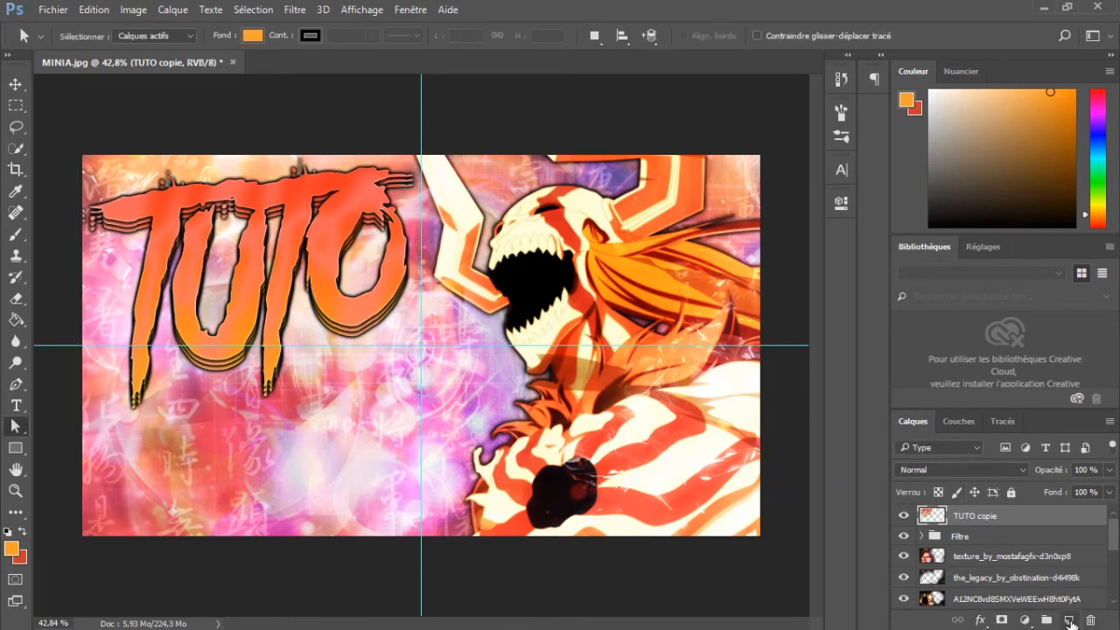
# - Add a new text layer reading "MINIA" below the TUTO title, in the orange Another Danger - Demo font at 100 pt
pyautogui.click(1069, 620)
pyautogui.press('t')
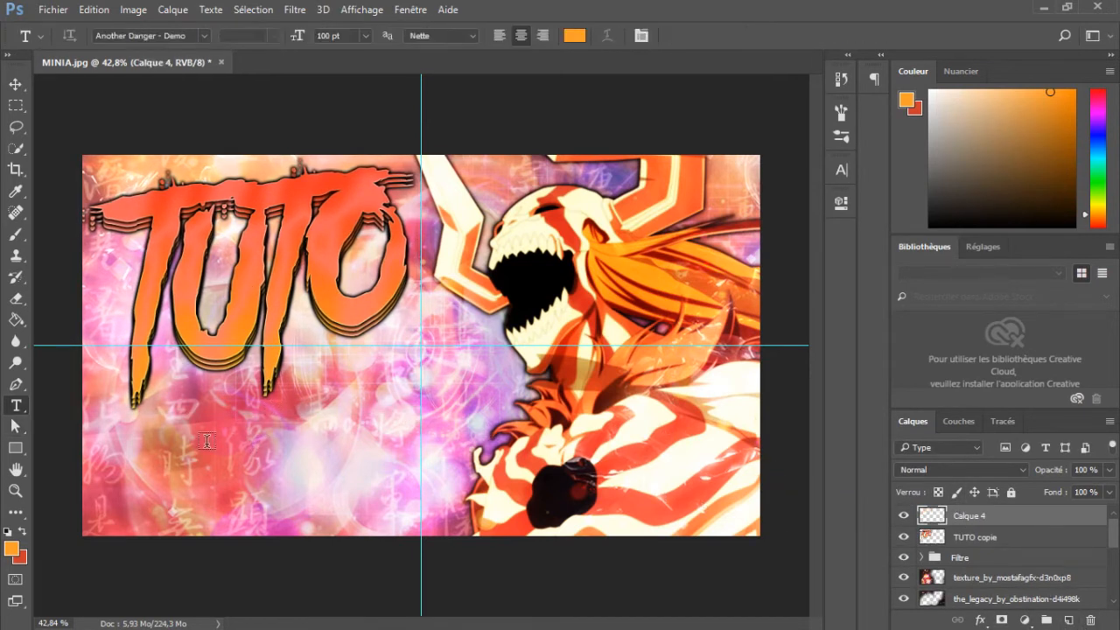
pyautogui.click(208, 440)
pyautogui.write('MINIZ')
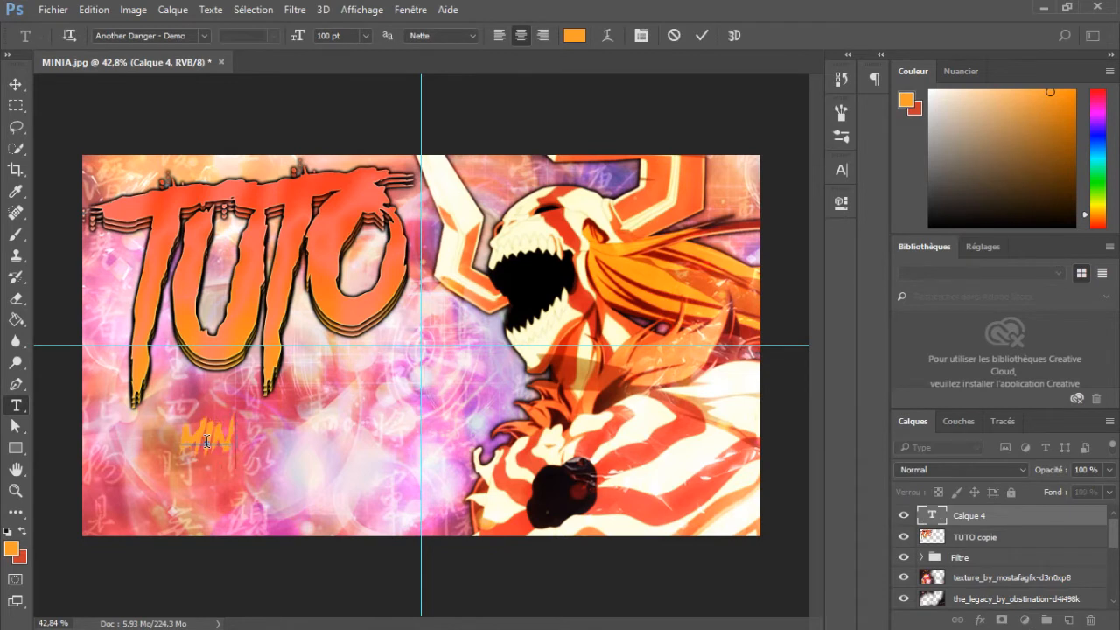
pyautogui.write('T')
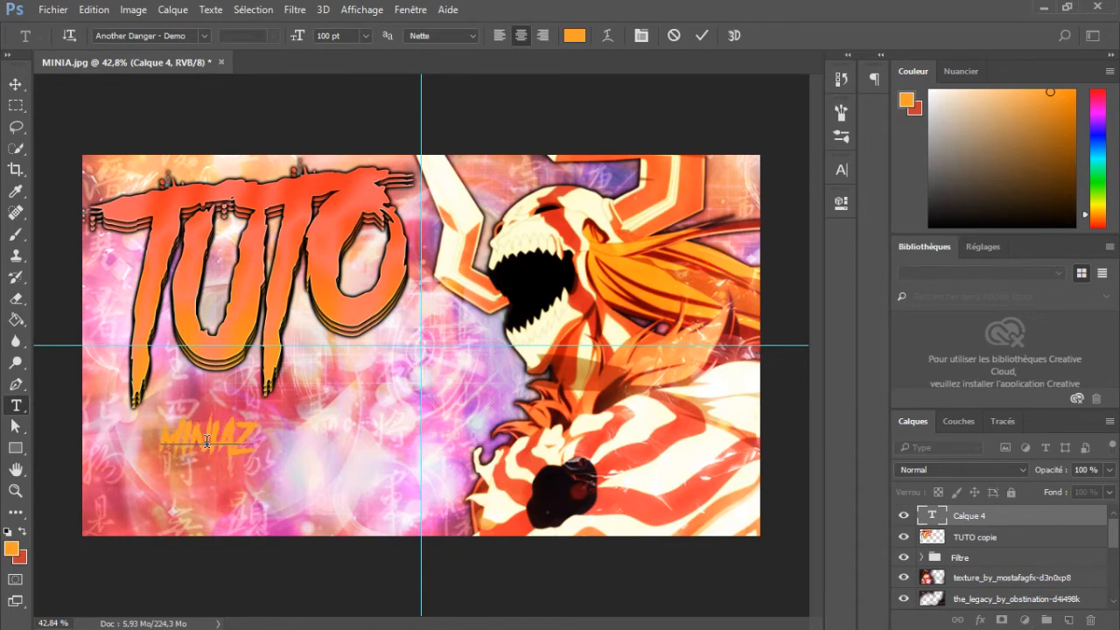
pyautogui.press('BackSpace')
pyautogui.click(16, 426)
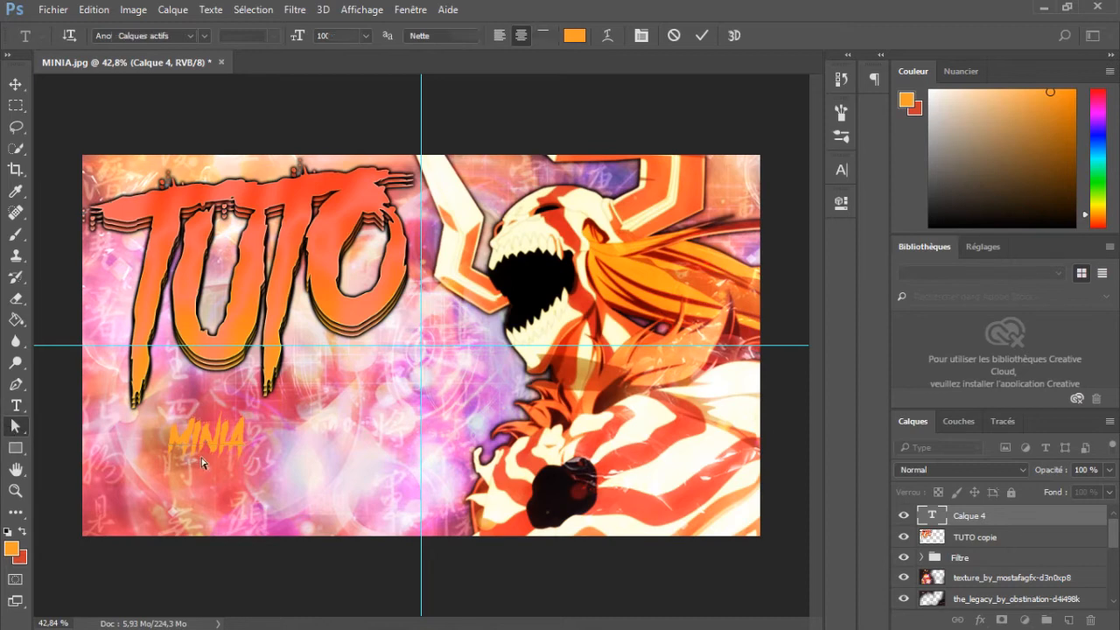
# - Enlarge the MINIA text to about the width of the TUTO title and position it directly beneath, overlapping its lower part
pyautogui.hotkey('ctrl', 't')
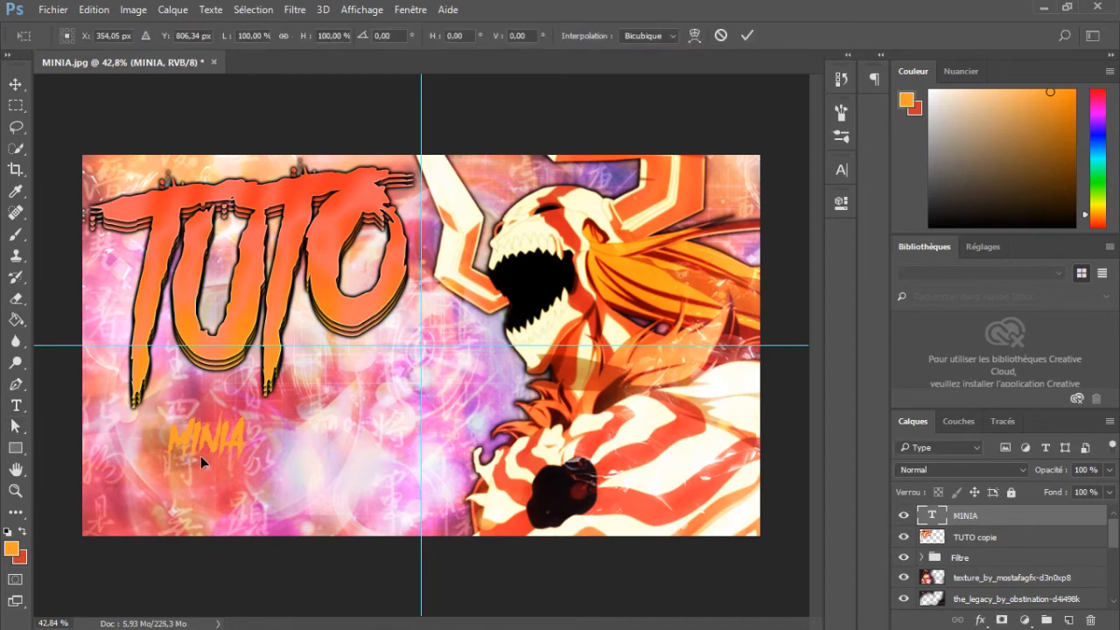
pyautogui.moveTo(247, 411); pyautogui.dragTo(459, 277)
pyautogui.moveTo(524, 250); pyautogui.dragTo(519, 251)
pyautogui.moveTo(414, 360); pyautogui.dragTo(407, 359)
pyautogui.press('Return')
pyautogui.press('a')
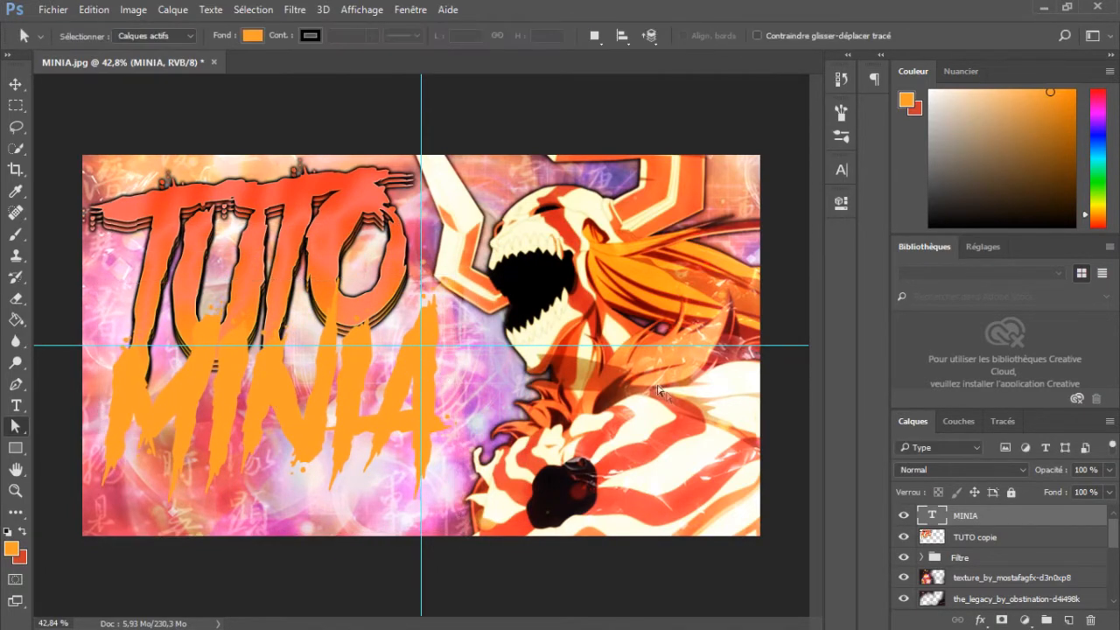
# - Apply the white-to-dark-grey preset layer style with a dark outline to the MINIA text
pyautogui.doubleClick(998, 522)
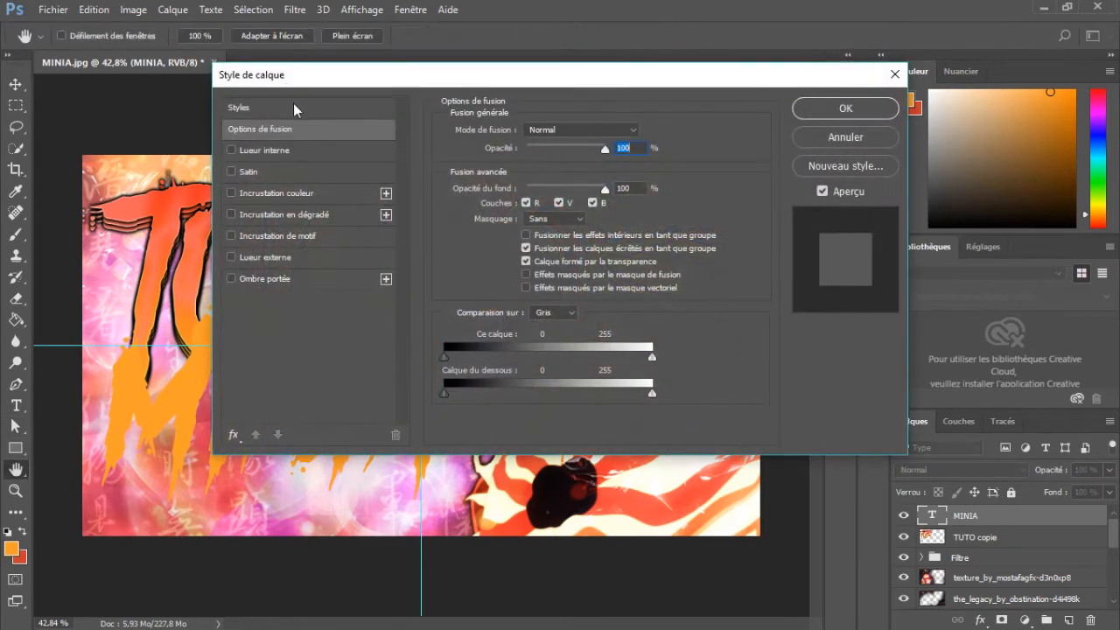
pyautogui.moveTo(455, 83); pyautogui.dragTo(733, 15)
pyautogui.scroll(-2, 604, 333)
pyautogui.click(606, 348)
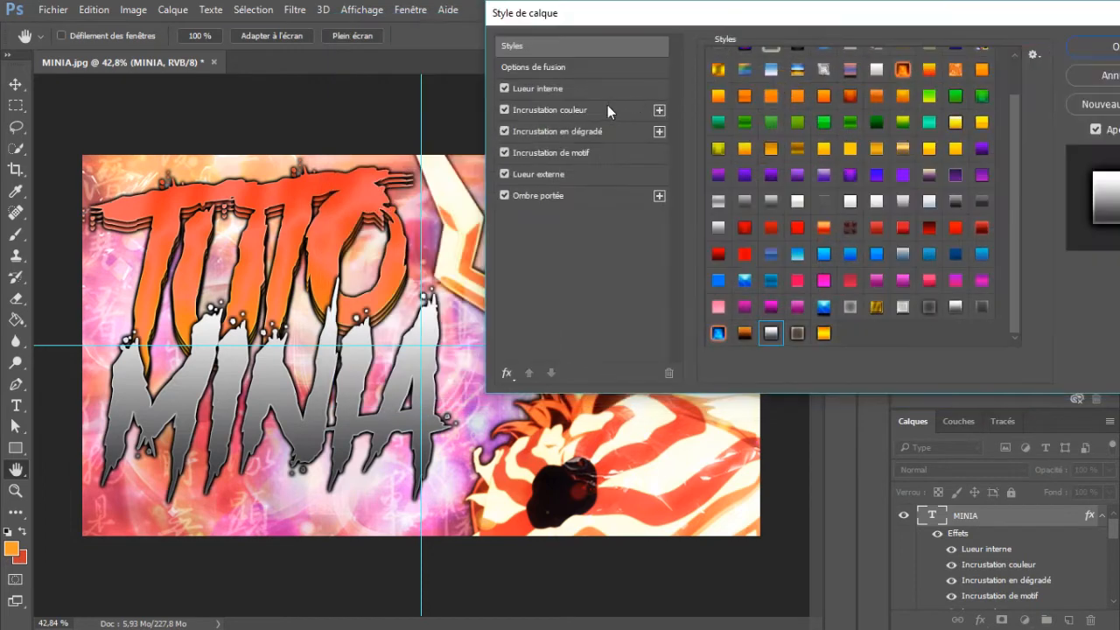
# - Change the MINIA style's gradient overlay to the "Orange, jaune, orange" preset
pyautogui.click(606, 138)
pyautogui.click(831, 101)
pyautogui.click(853, 169)
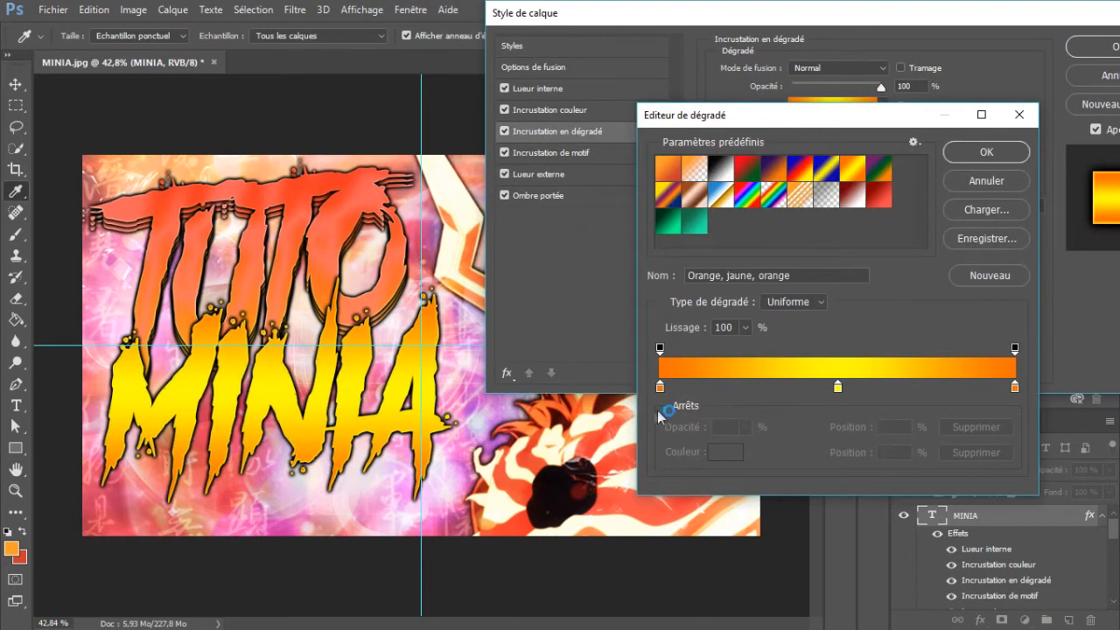
# - Narrow the gradient's yellow band by moving both orange stops inward, the second to 68 %, pull in the opacity stops, and accept the style
pyautogui.moveTo(660, 387); pyautogui.dragTo(766, 394)
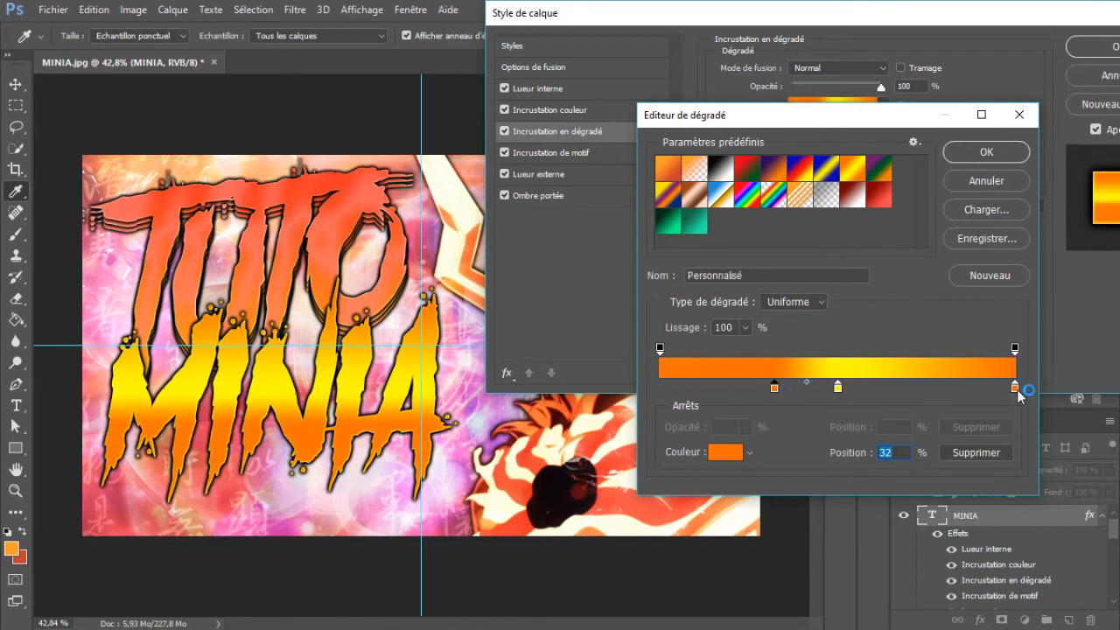
pyautogui.moveTo(1015, 388); pyautogui.dragTo(903, 394)
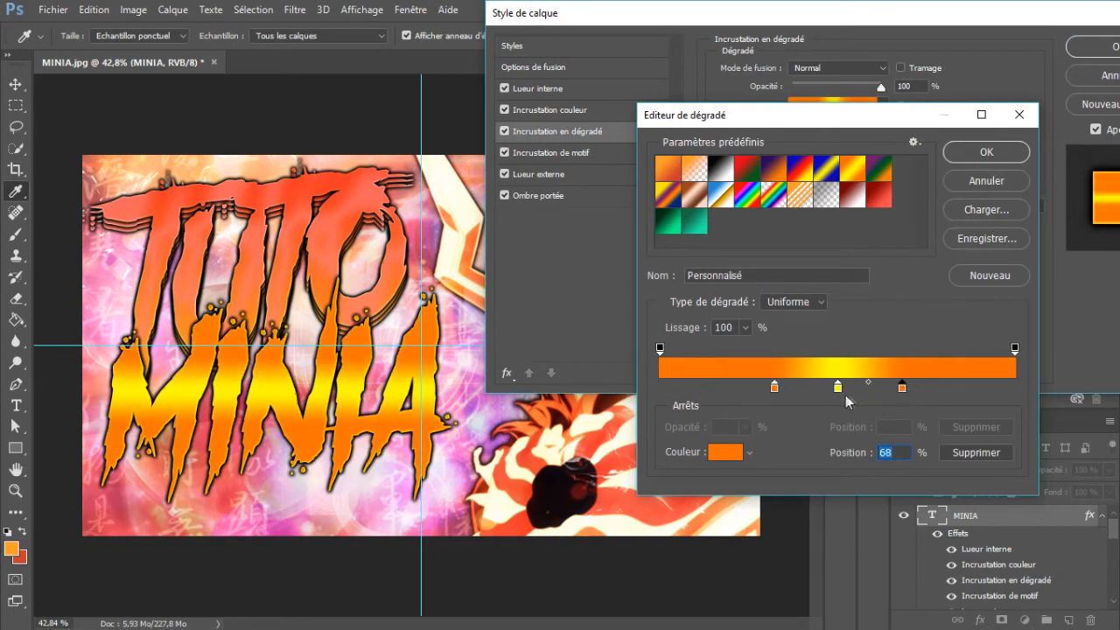
pyautogui.moveTo(775, 387); pyautogui.dragTo(760, 387)
pyautogui.click(661, 349)
pyautogui.moveTo(664, 353); pyautogui.dragTo(772, 351)
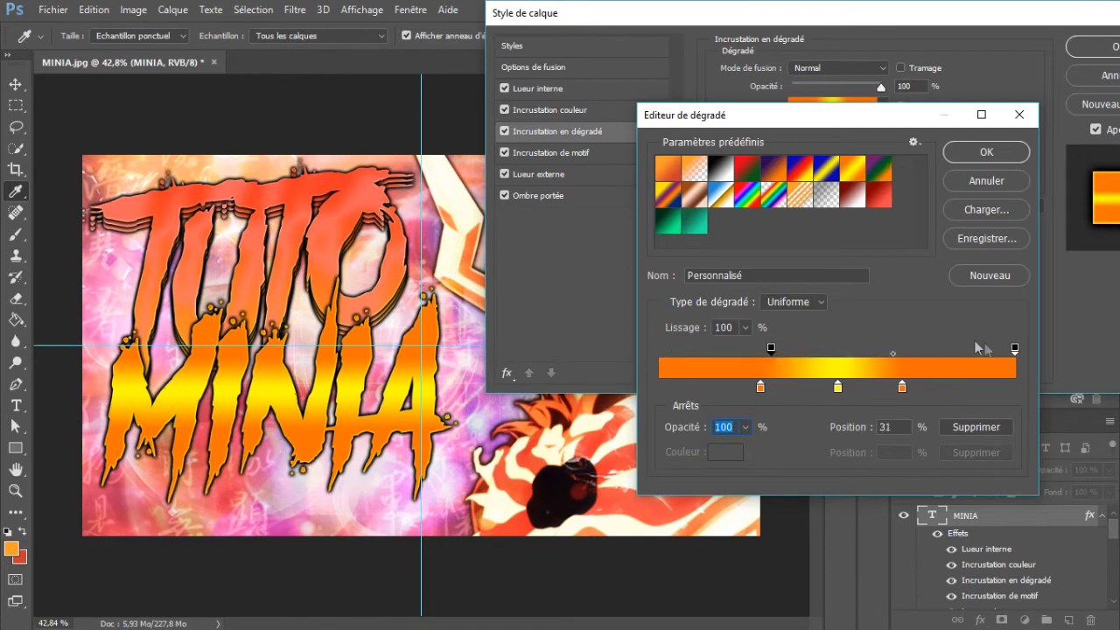
pyautogui.moveTo(1015, 348); pyautogui.dragTo(934, 355)
pyautogui.click(958, 152)
pyautogui.click(1110, 48)
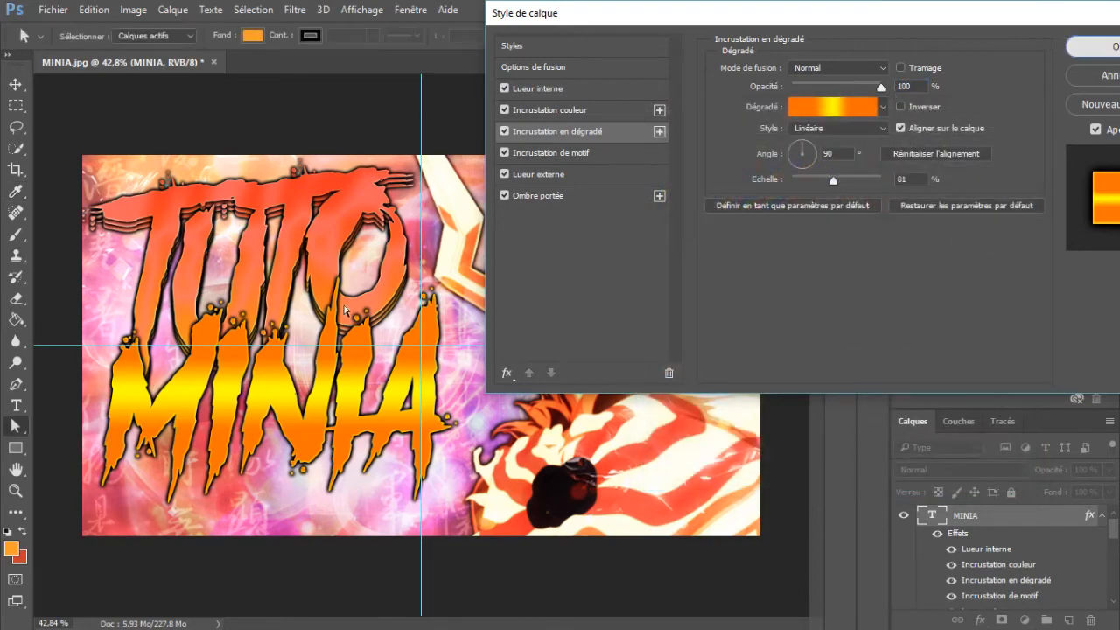
# - Rasterize the MINIA text's layer style and duplicate the layer
pyautogui.rightClick(975, 518)
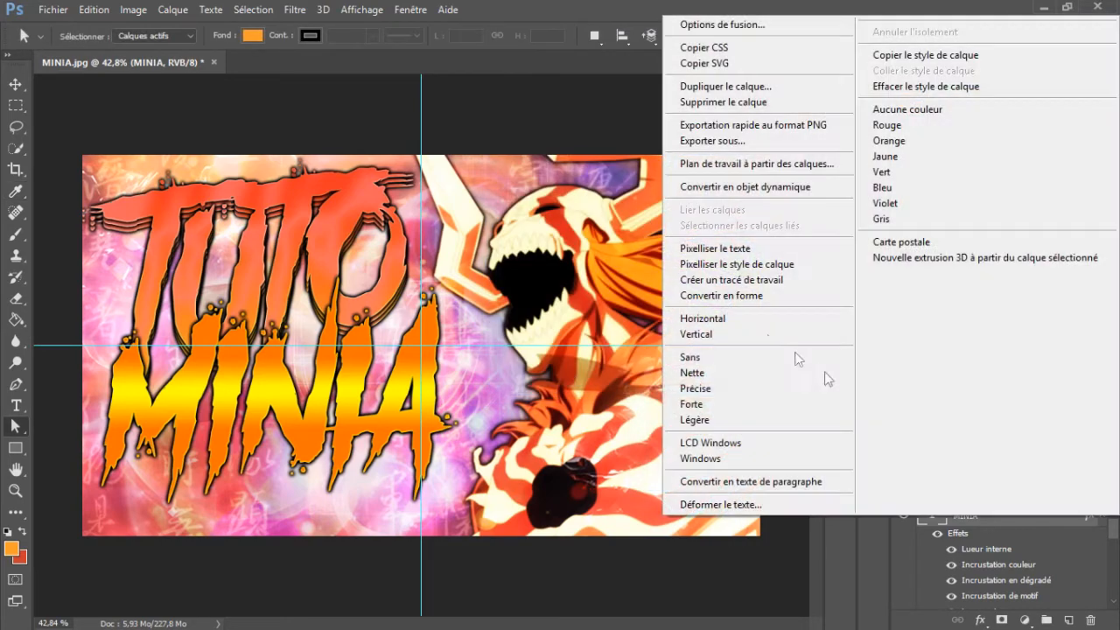
pyautogui.click(737, 264)
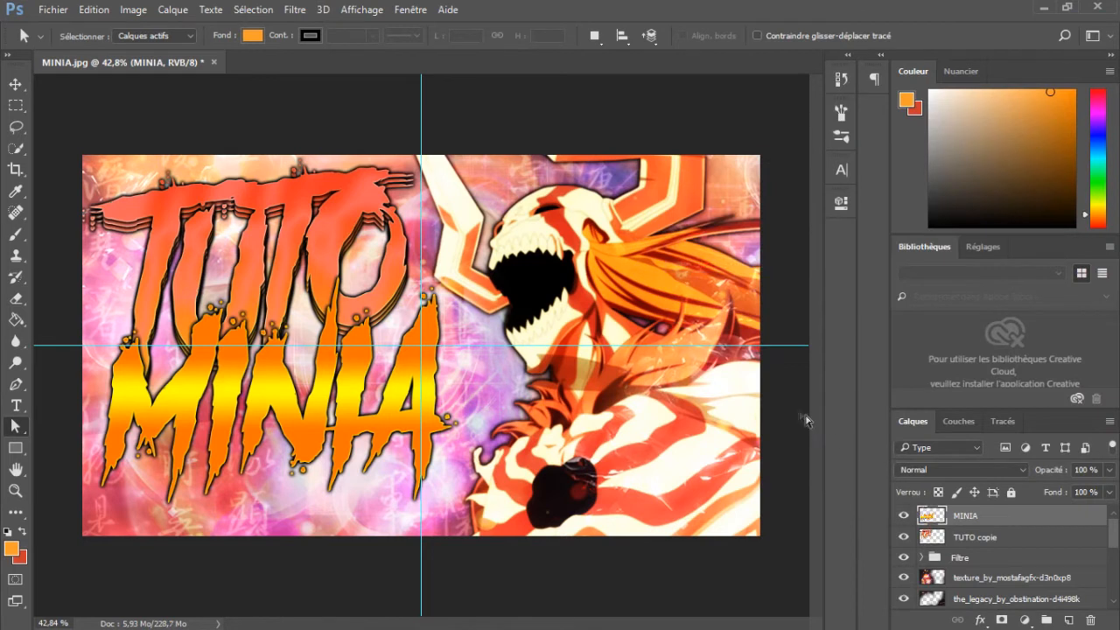
pyautogui.hotkey('ctrl', 'j')
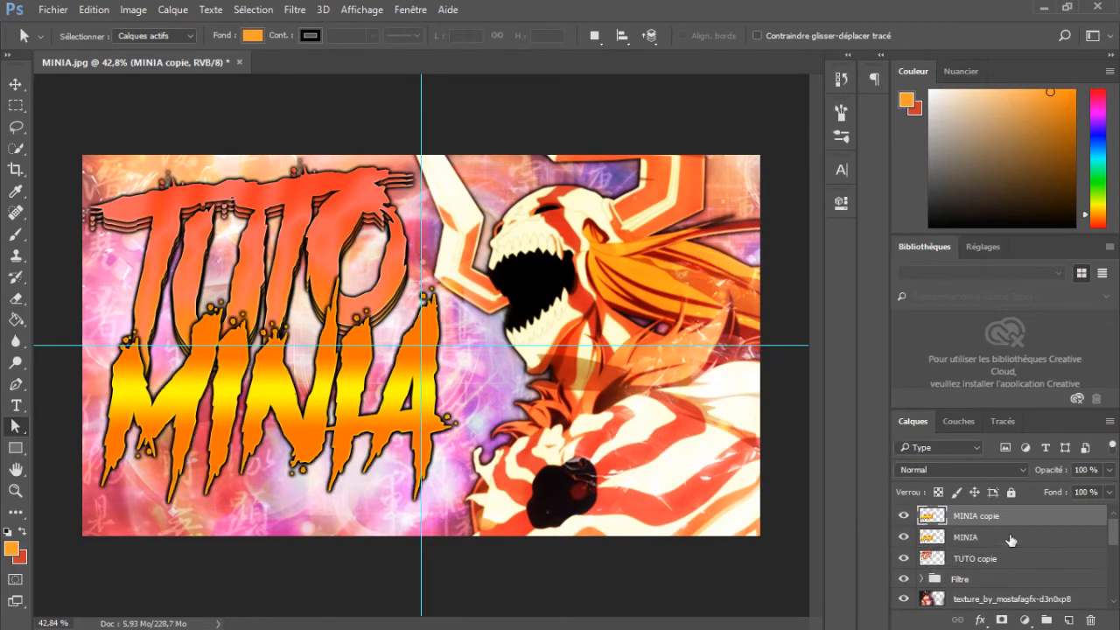
# - Shift the original MINIA layer 9 px left and 9 px down beneath its copy for a stacked depth effect
pyautogui.click(1013, 540)
pyautogui.hotkey('ctrl', 't')
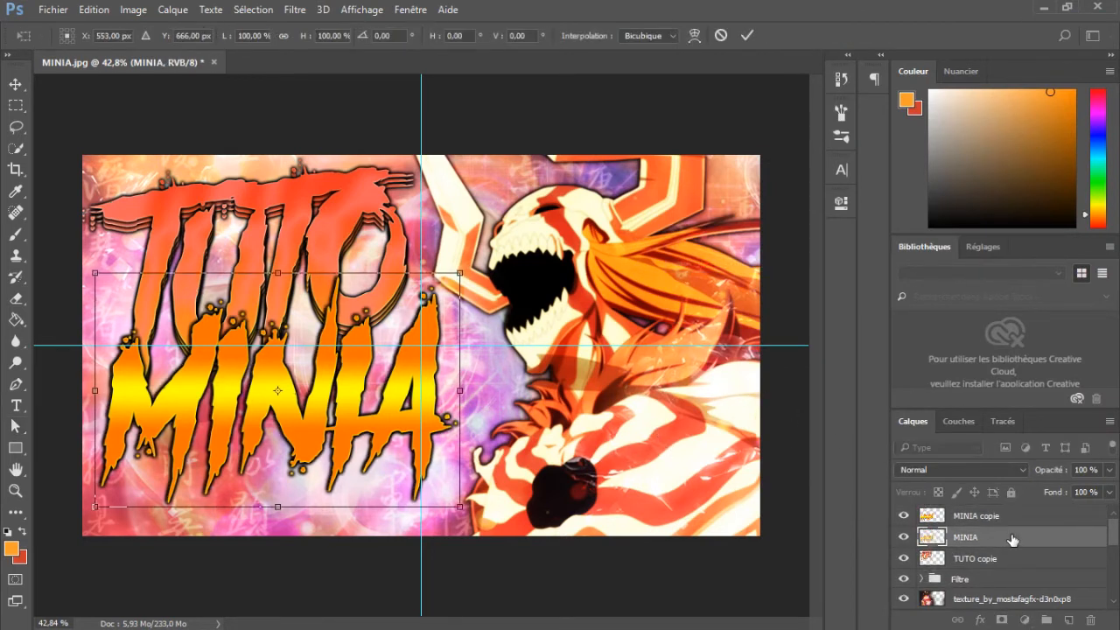
pyautogui.press('Down')
pyautogui.press('Down')
pyautogui.press('Down')
pyautogui.press('Down')
pyautogui.press('Down')
pyautogui.press('Down')
pyautogui.press('Down')
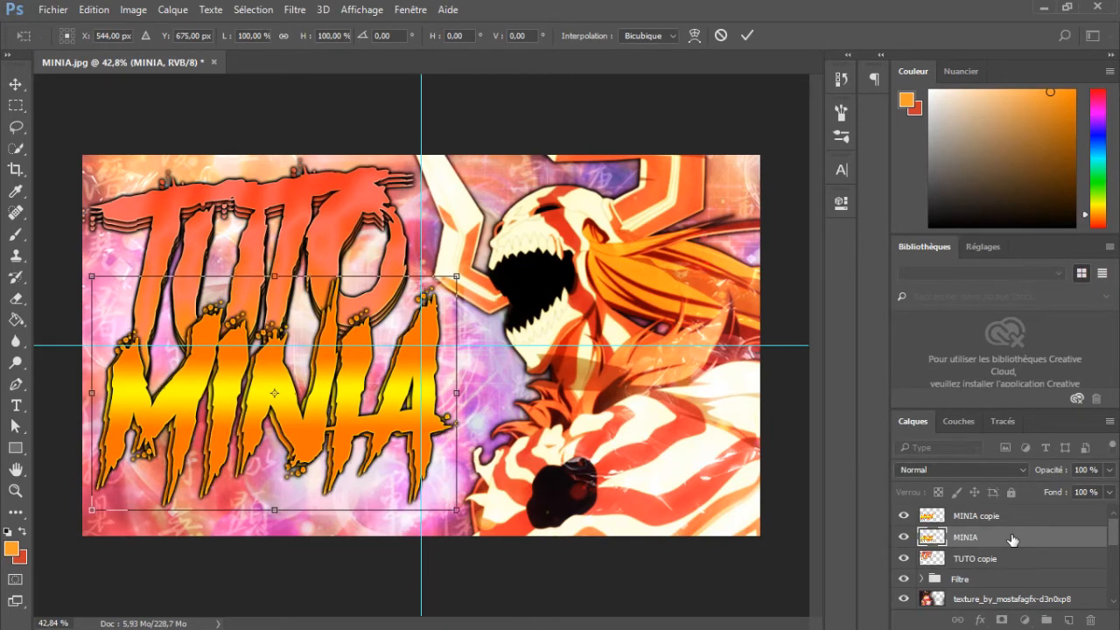
pyautogui.press('Return')
pyautogui.press('a')
# - Duplicate the offset MINIA layer and shift the lowest one several more pixels left and down as a third depth level
pyautogui.hotkey('ctrl', 'j')
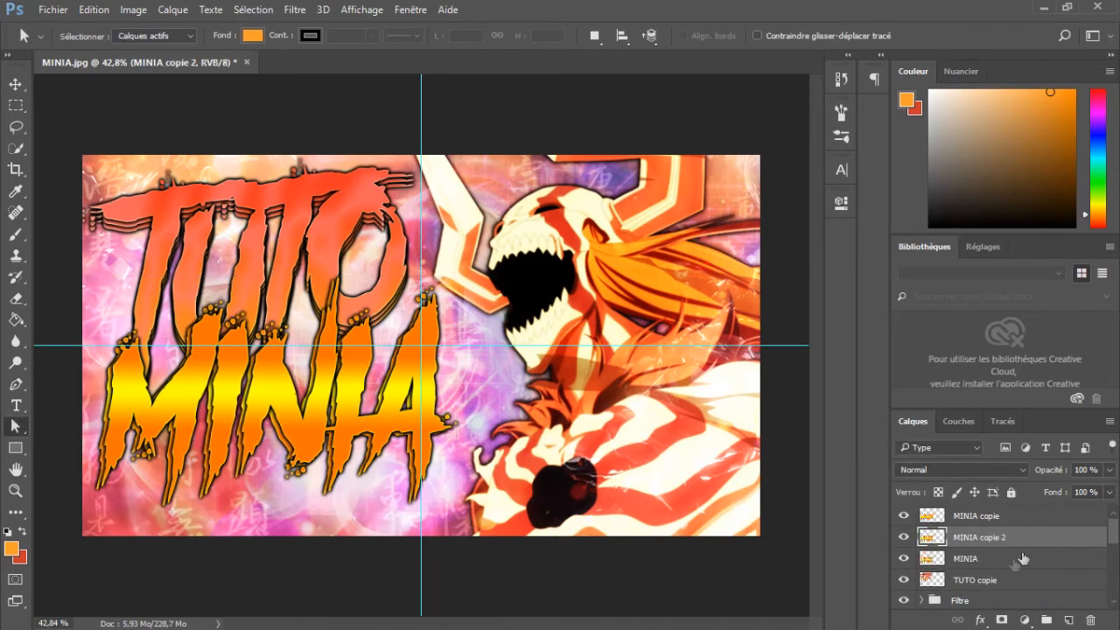
pyautogui.click(1006, 567)
pyautogui.hotkey('ctrl', 't')
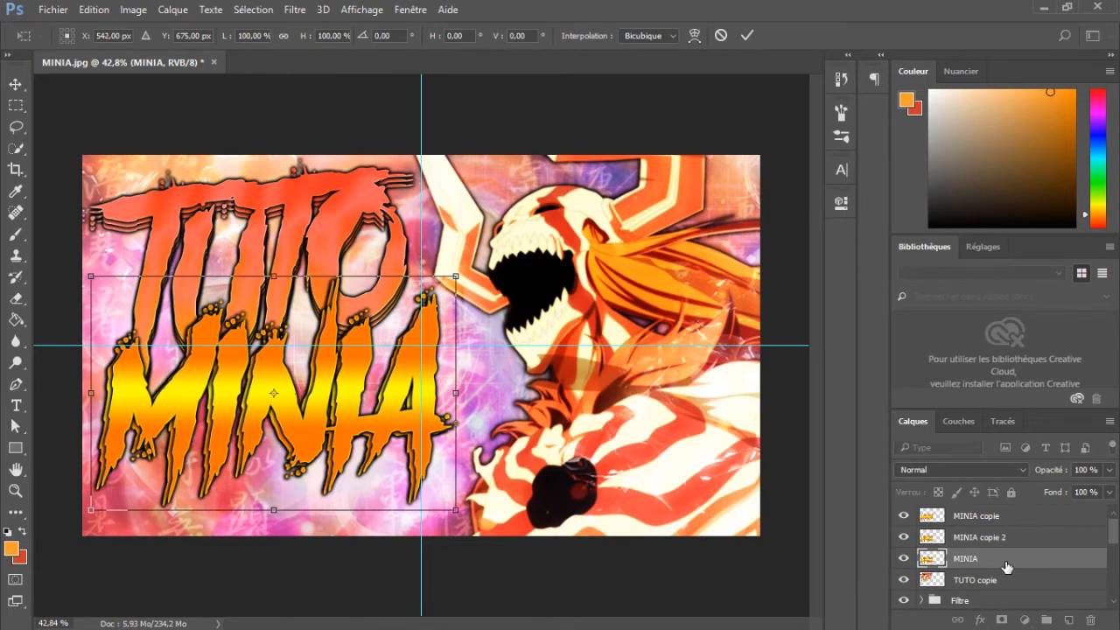
pyautogui.press('Left')
pyautogui.press('Left')
pyautogui.press('Down')
pyautogui.press('Down')
pyautogui.press('Down')
pyautogui.press('Down')
pyautogui.press('Down')
pyautogui.press('Down')
pyautogui.press('Down')
pyautogui.press('Down')
pyautogui.press('Down')
pyautogui.press('Down')
pyautogui.press('Down')
pyautogui.press('Down')
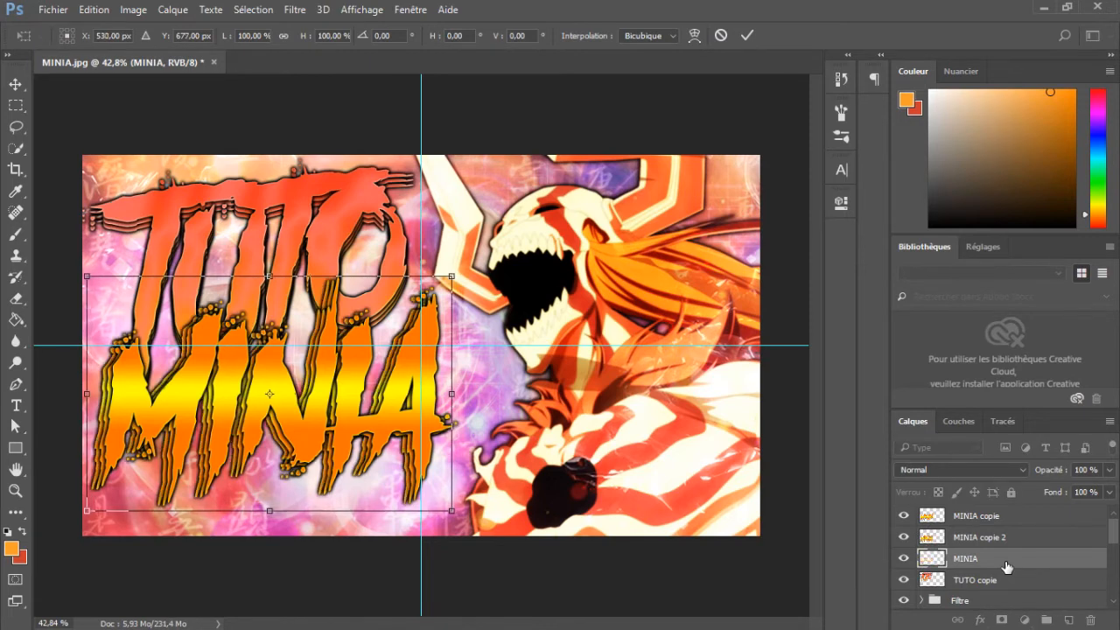
pyautogui.press('a')
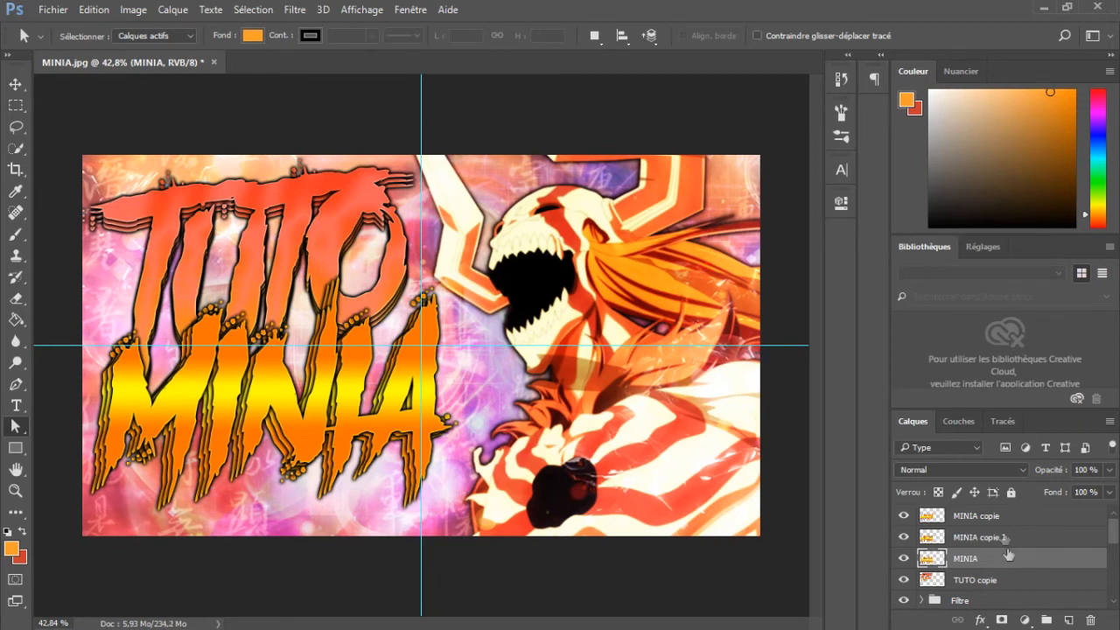
# - Merge the three stacked MINIA layers into a single layer
pyautogui.keyDown('shift'); pyautogui.click(993, 516); pyautogui.keyUp('shift')
pyautogui.rightClick(996, 520)
pyautogui.click(767, 473)
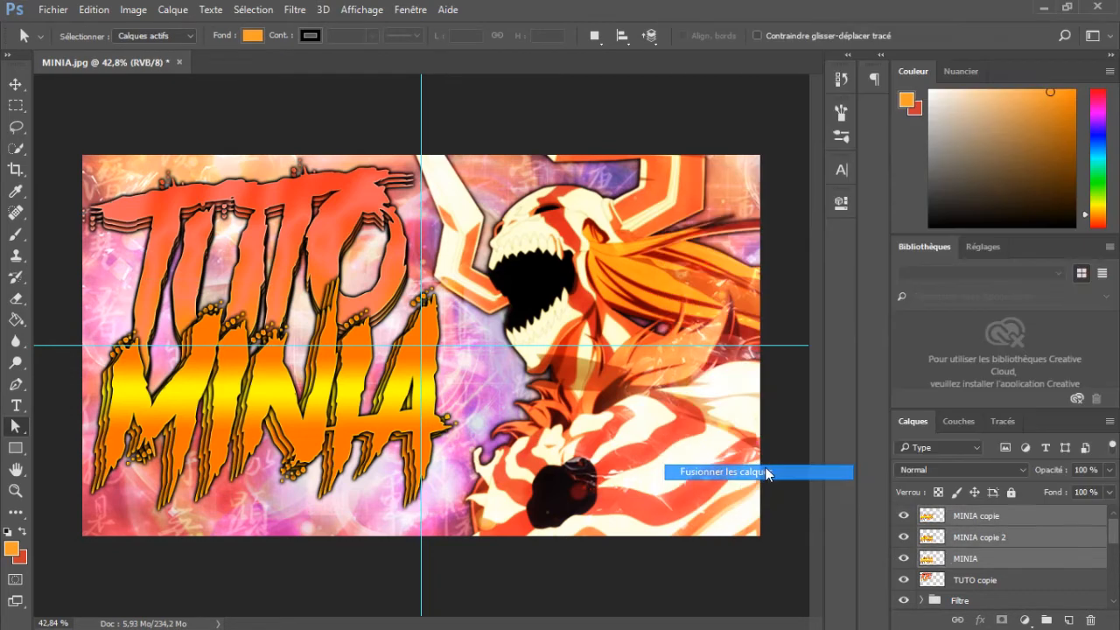
# - Select the TUTO and MINIA titles together and reposition them slightly further right and down on the canvas's left half
pyautogui.hotkey('ctrl', 't')
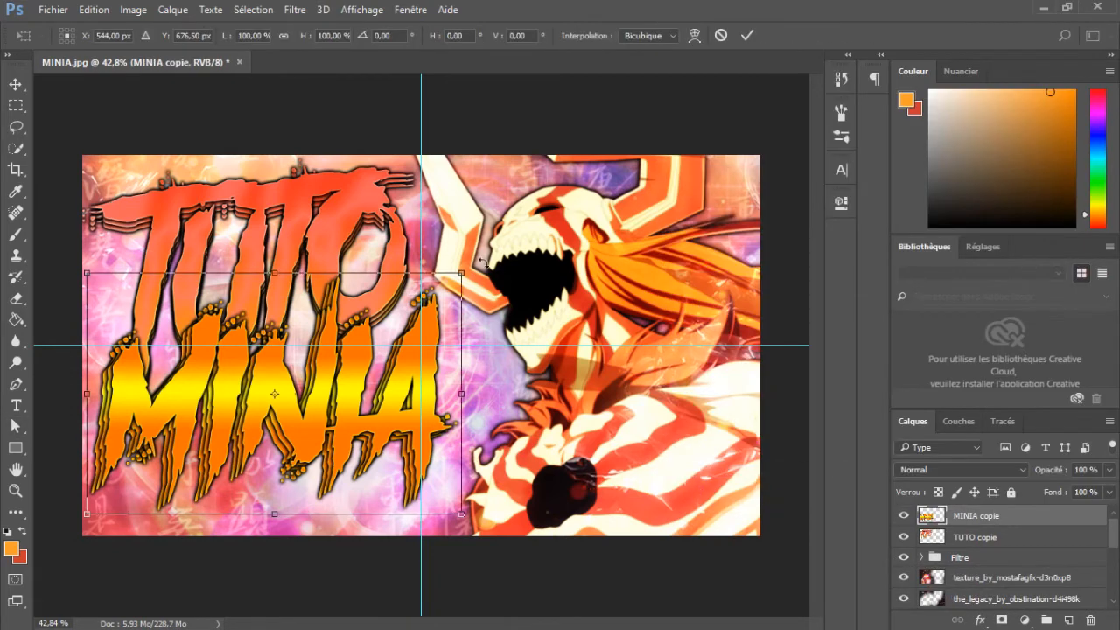
pyautogui.press('Return')
pyautogui.keyDown('shift'); pyautogui.click(1007, 539); pyautogui.keyUp('shift')
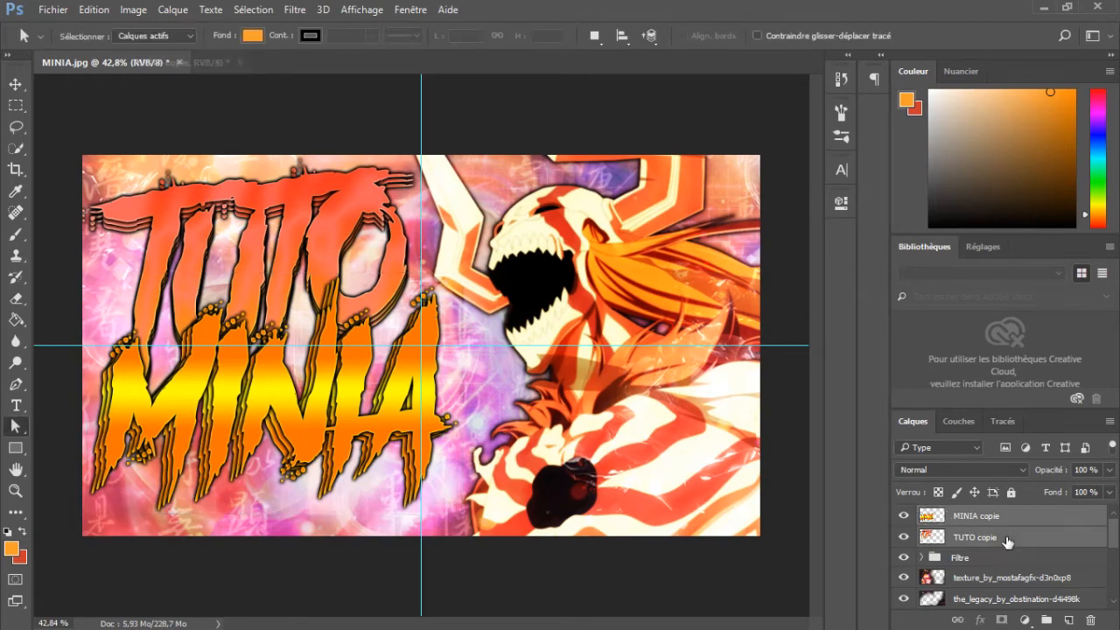
pyautogui.hotkey('ctrl', 't')
pyautogui.moveTo(346, 279); pyautogui.dragTo(498, 290)
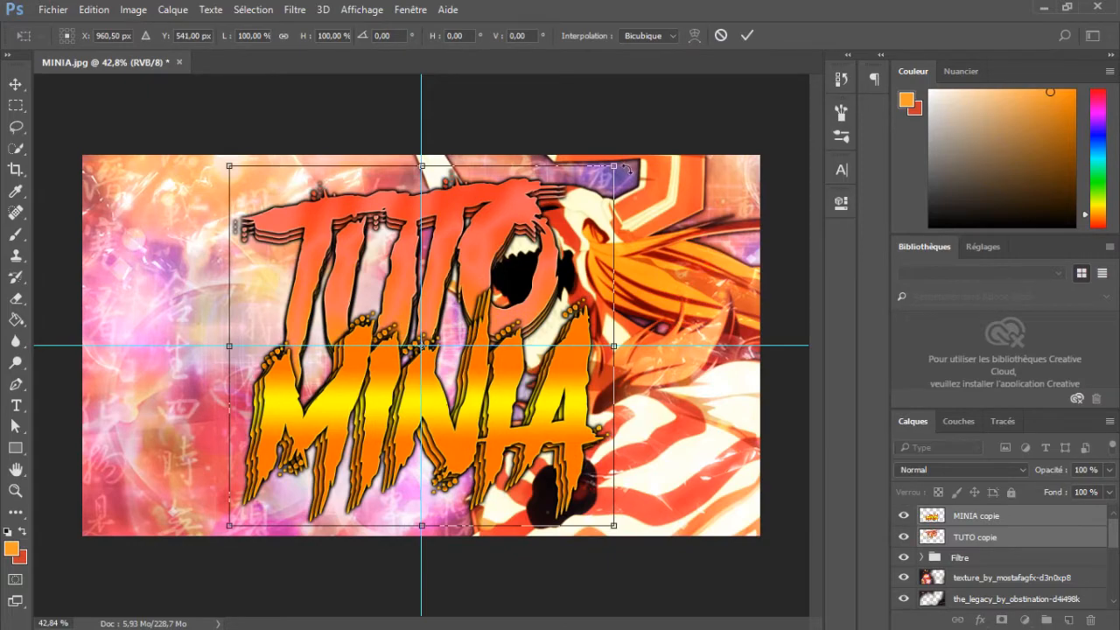
pyautogui.moveTo(623, 163); pyautogui.dragTo(625, 161)
pyautogui.moveTo(523, 303); pyautogui.dragTo(391, 302)
pyautogui.press('a')
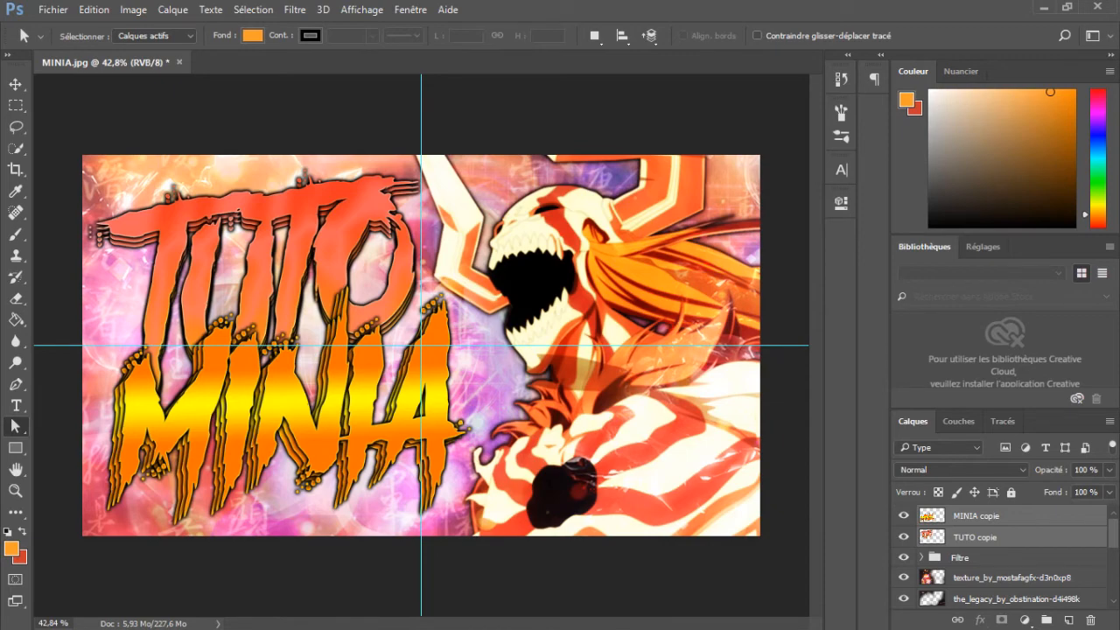
# - Place the Texturas Legend04 image above the titles and scale it to cover the whole canvas
pyautogui.moveTo(976, 318); pyautogui.dragTo(457, 357)
pyautogui.moveTo(525, 275); pyautogui.dragTo(838, 69)
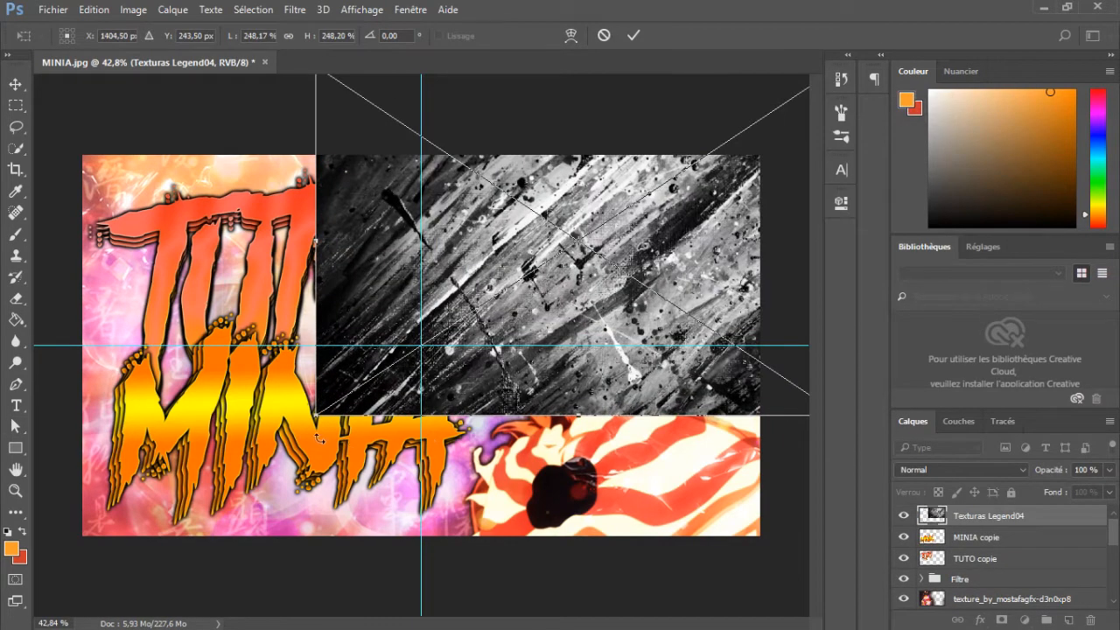
pyautogui.moveTo(319, 409); pyautogui.dragTo(251, 494)
pyautogui.press('Return')
# - Set the Texturas Legend04 layer to the Incrustation blend mode at 30 % opacity
pyautogui.click(910, 469)
pyautogui.click(928, 298)
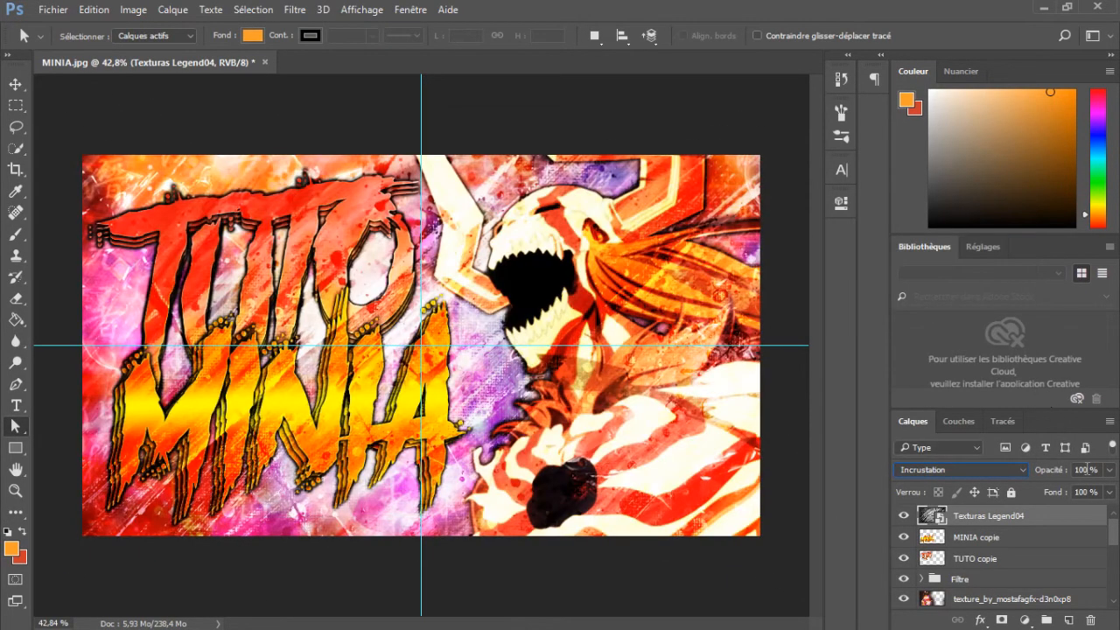
pyautogui.click(1089, 469)
pyautogui.write('30')
pyautogui.press('Return')
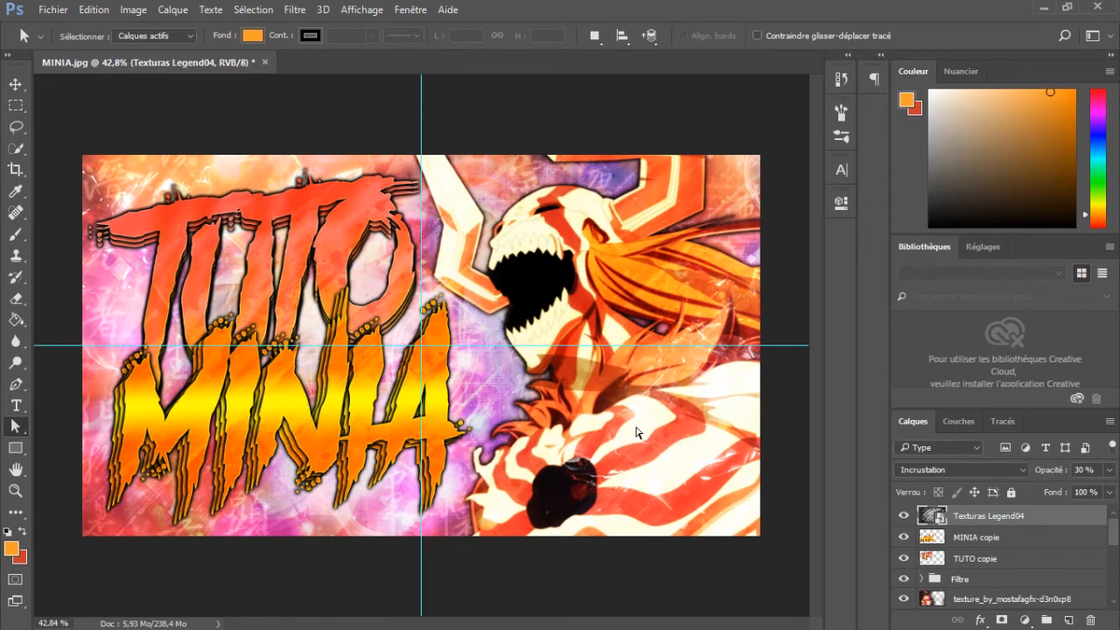
# - Stamp all visible layers into a new top layer and apply Magic Bullet PhotoLooks with Chromatic Aberration, Curves and Diffusion
pyautogui.hotkey('ctrl', 'shift', 'alt', 'e')
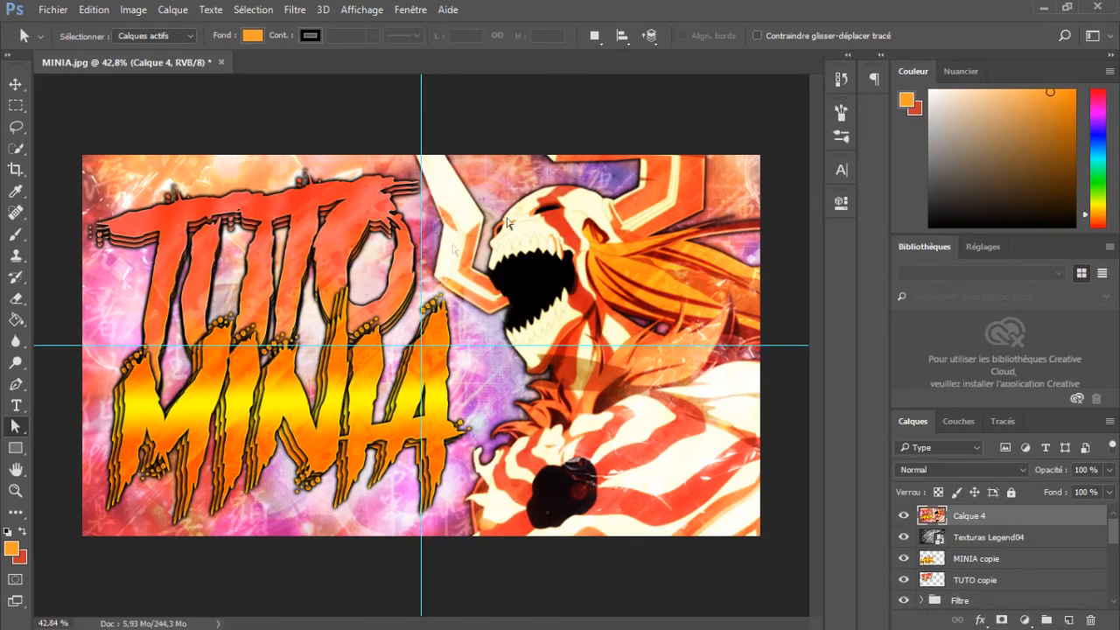
pyautogui.click(278, 8)
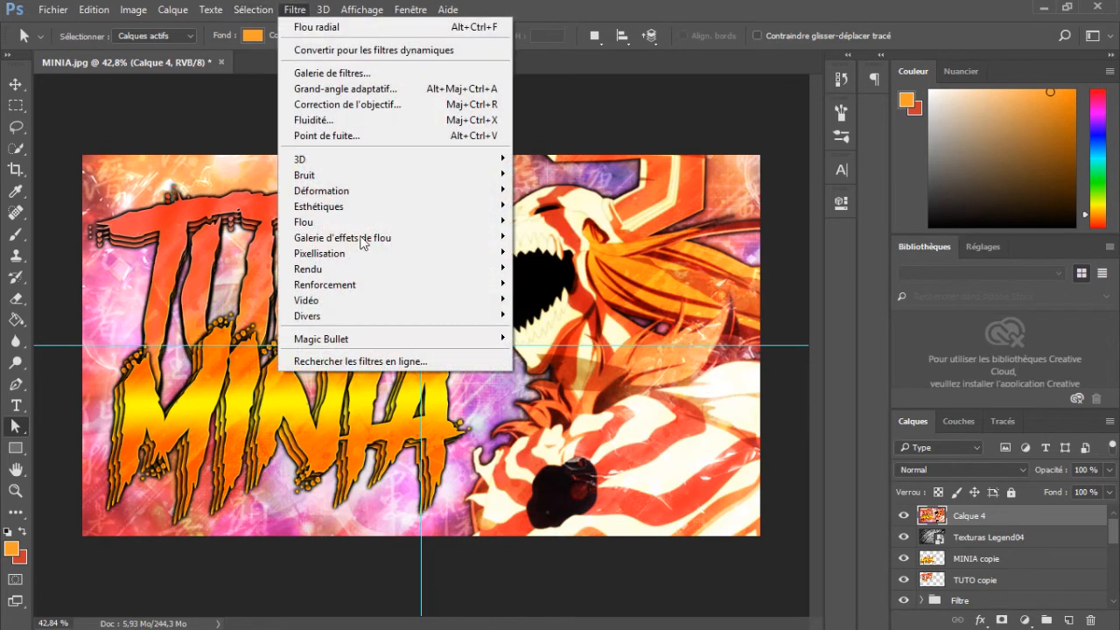
pyautogui.moveTo(370, 339)
pyautogui.click(538, 342)
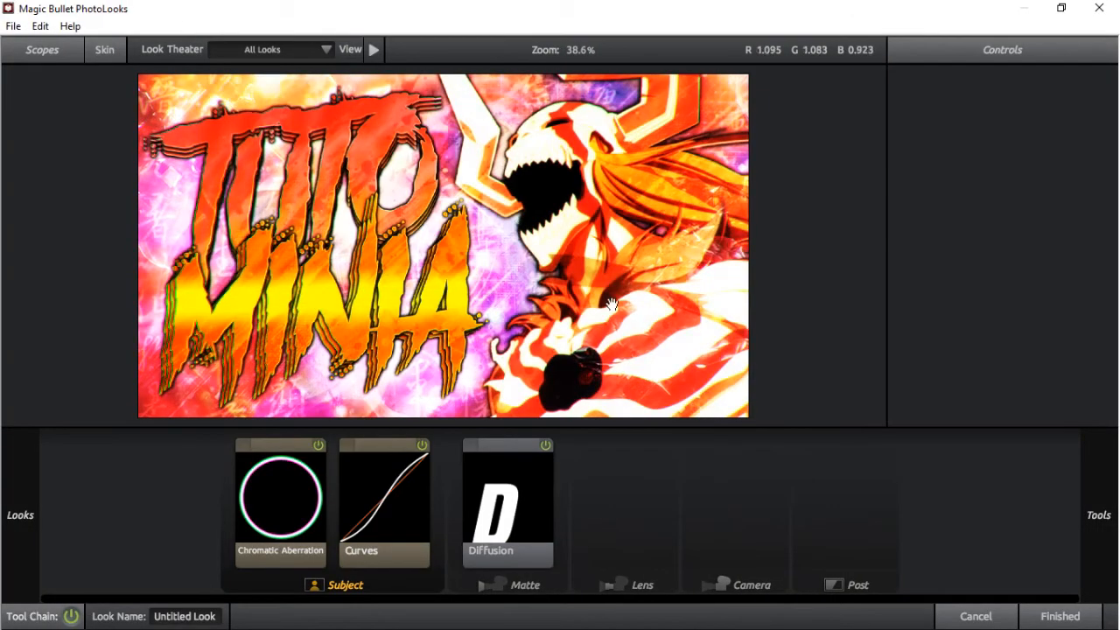
pyautogui.click(1060, 613)
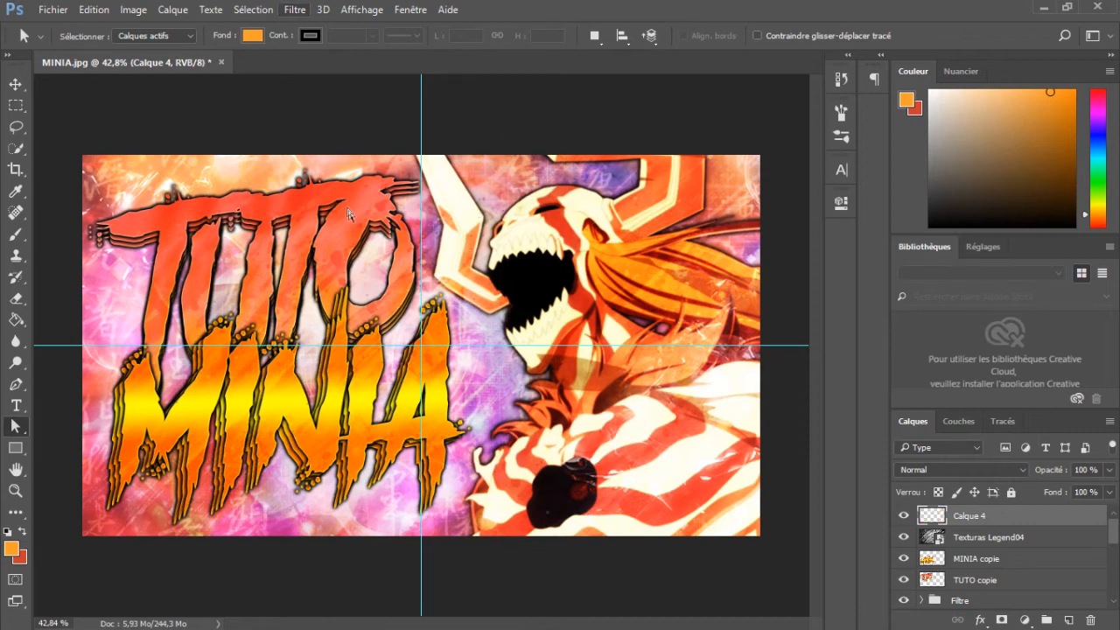
# - Erase the PhotoLooks layer over the character's face with a soft eraser and set Calque 4's opacity to 60 %
pyautogui.click(15, 298)
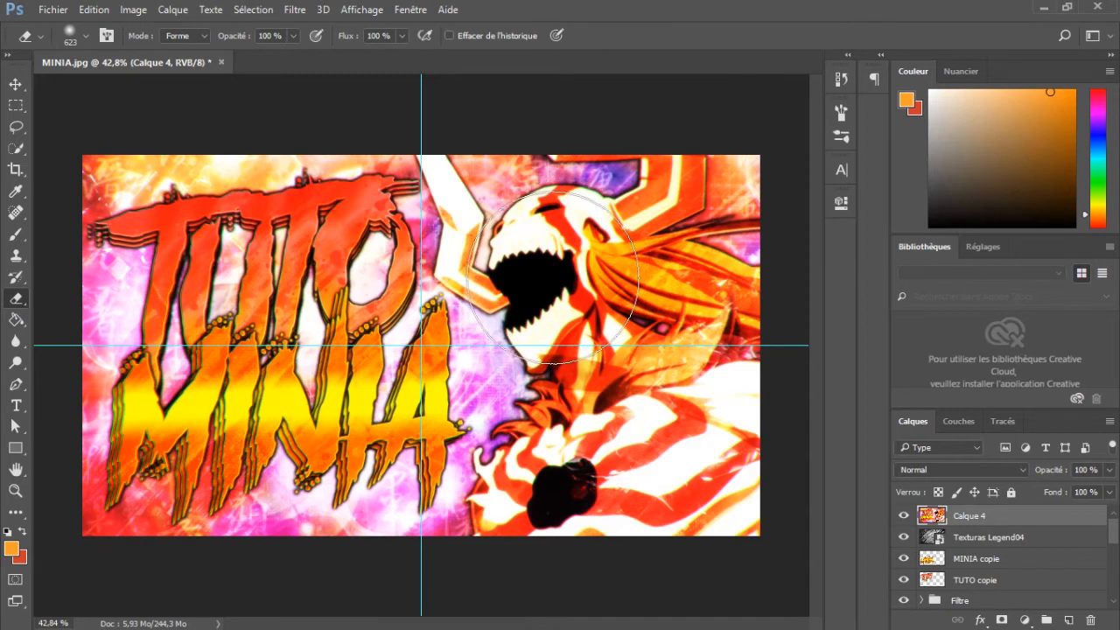
pyautogui.moveTo(503, 283); pyautogui.dragTo(478, 283)
pyautogui.moveTo(562, 246)
pyautogui.mouseDown()
pyautogui.moveTo(583, 274)
pyautogui.moveTo(577, 264)
pyautogui.moveTo(560, 298)
pyautogui.mouseUp()
pyautogui.click(1087, 471)
pyautogui.write('60')
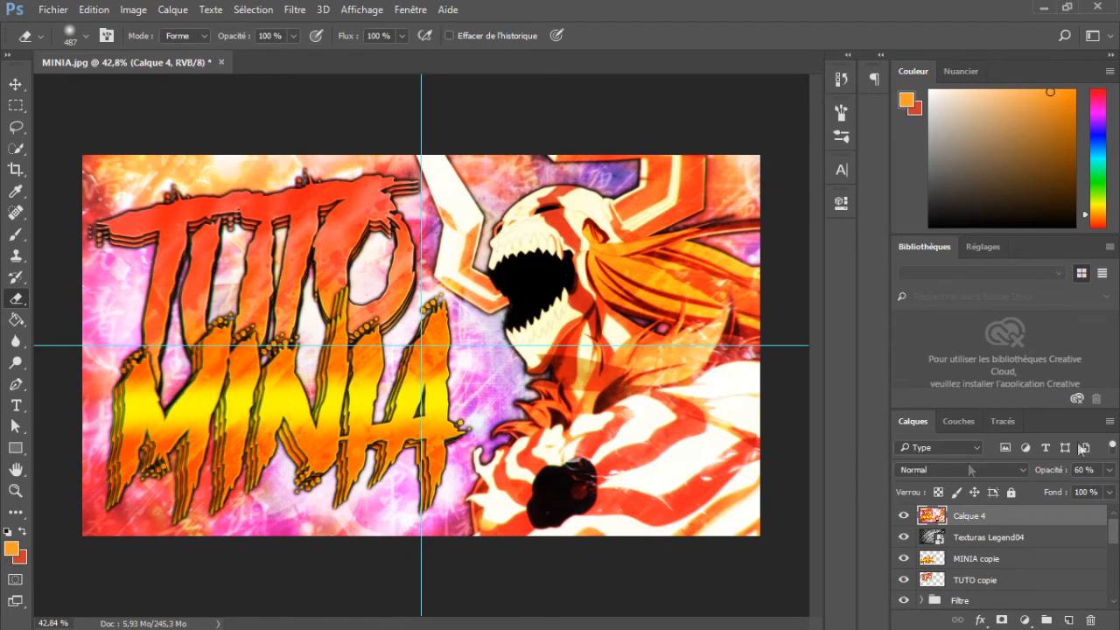
# - Add an empty layer above Calque 4 for brushwork and set its blend mode to Incrustation
pyautogui.click(1068, 620)
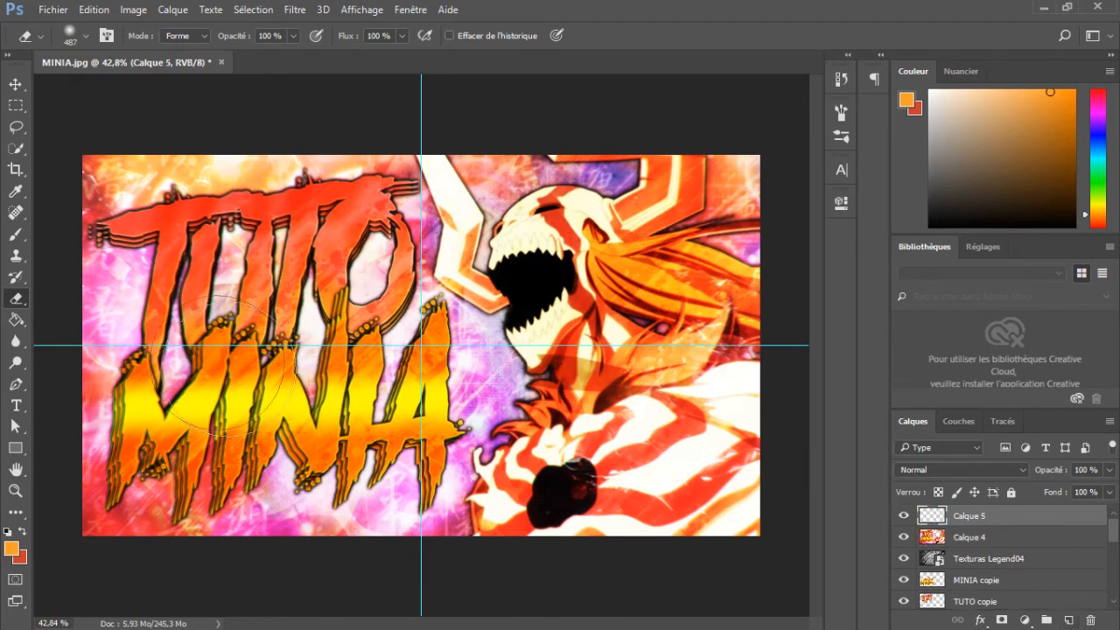
pyautogui.click(16, 235)
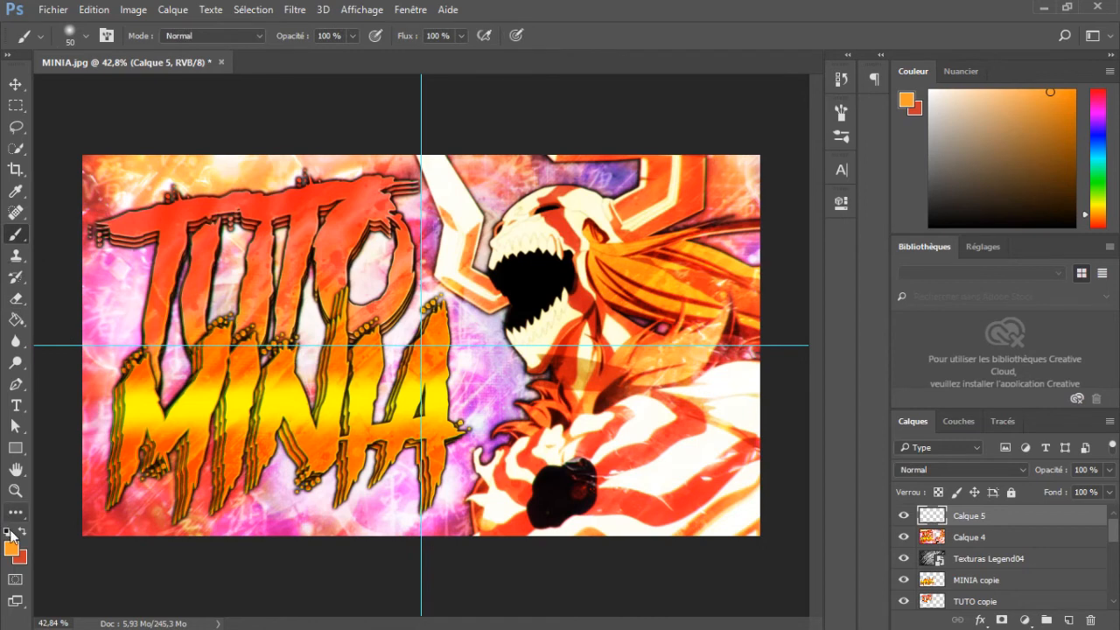
pyautogui.click(914, 472)
pyautogui.click(941, 297)
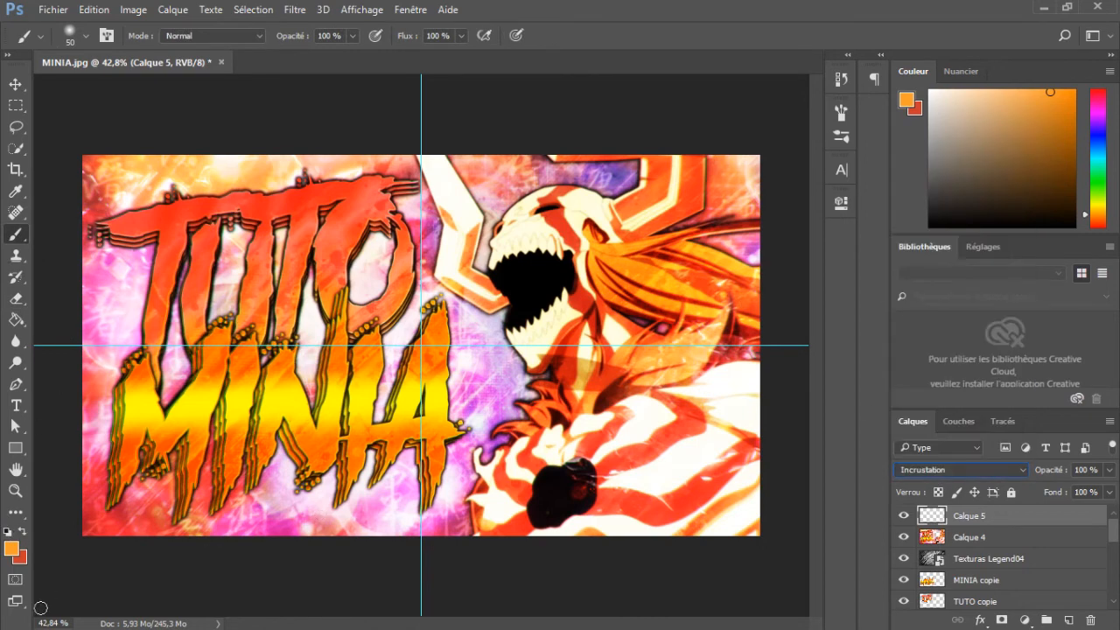
# - Pick bright yellow and paint soft light with a 489 px brush in the canvas's bottom-right and top-left corners
pyautogui.click(12, 549)
pyautogui.click(549, 319)
pyautogui.click(703, 138)
pyautogui.moveTo(679, 472); pyautogui.dragTo(742, 473)
pyautogui.click(740, 510)
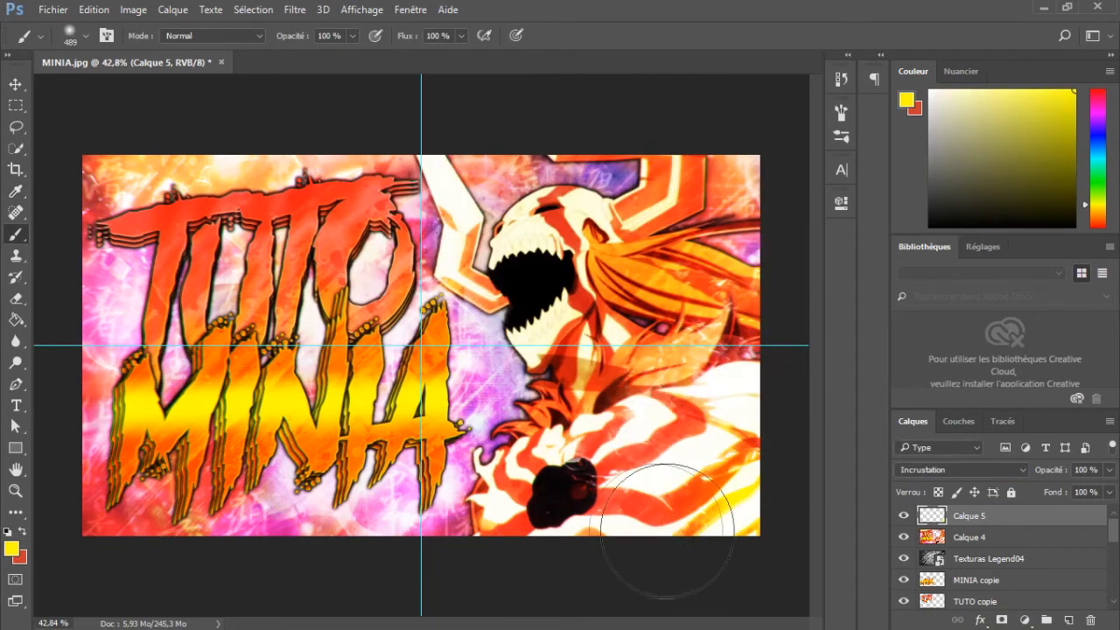
pyautogui.click(109, 192)
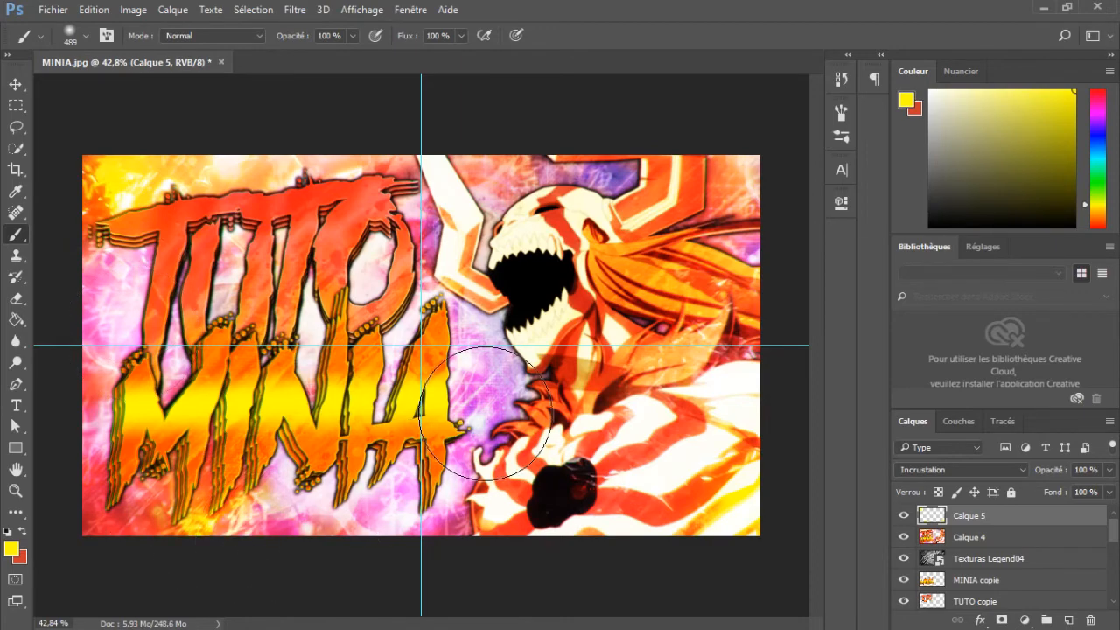
# - Set the Calque 5 layer's opacity to 50 % and brush soft red colour over the background with the swapped red
pyautogui.keyDown('alt'); pyautogui.scroll(-2, 694, 409); pyautogui.keyUp('alt')
pyautogui.keyDown('alt'); pyautogui.scroll(2, 694, 410); pyautogui.keyUp('alt')
pyautogui.click(1083, 469)
pyautogui.write('50')
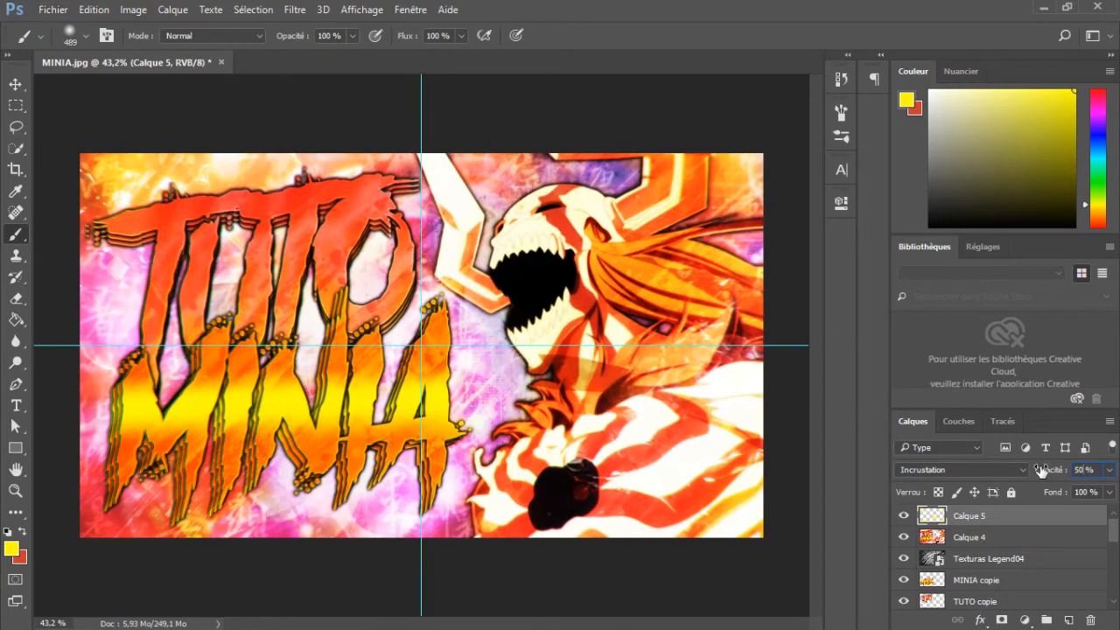
pyautogui.click(22, 531)
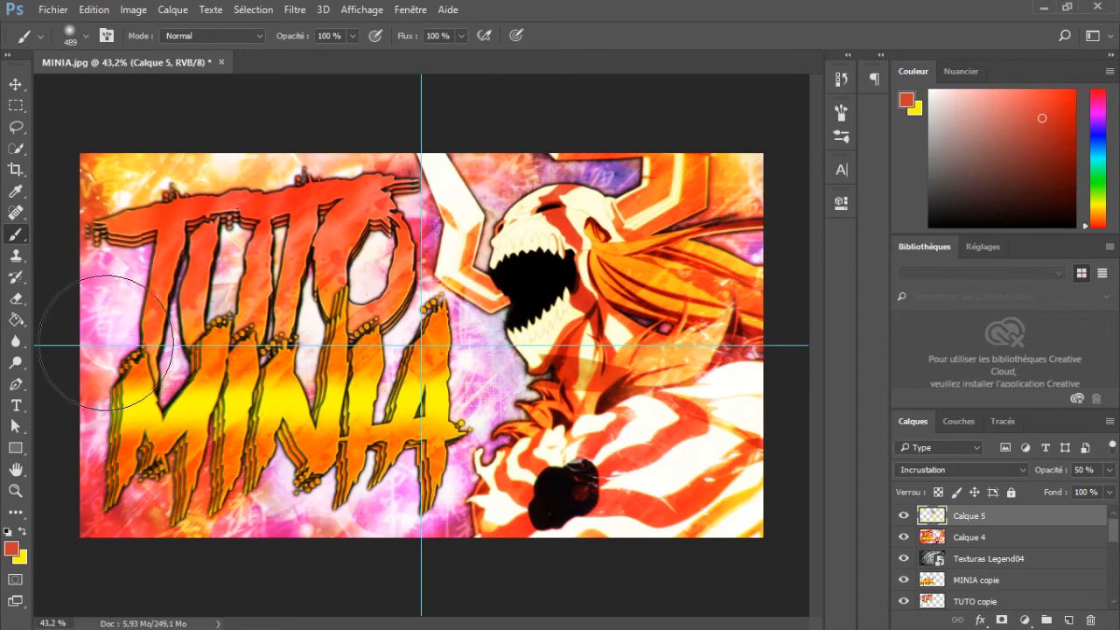
pyautogui.moveTo(408, 570); pyautogui.dragTo(507, 337)
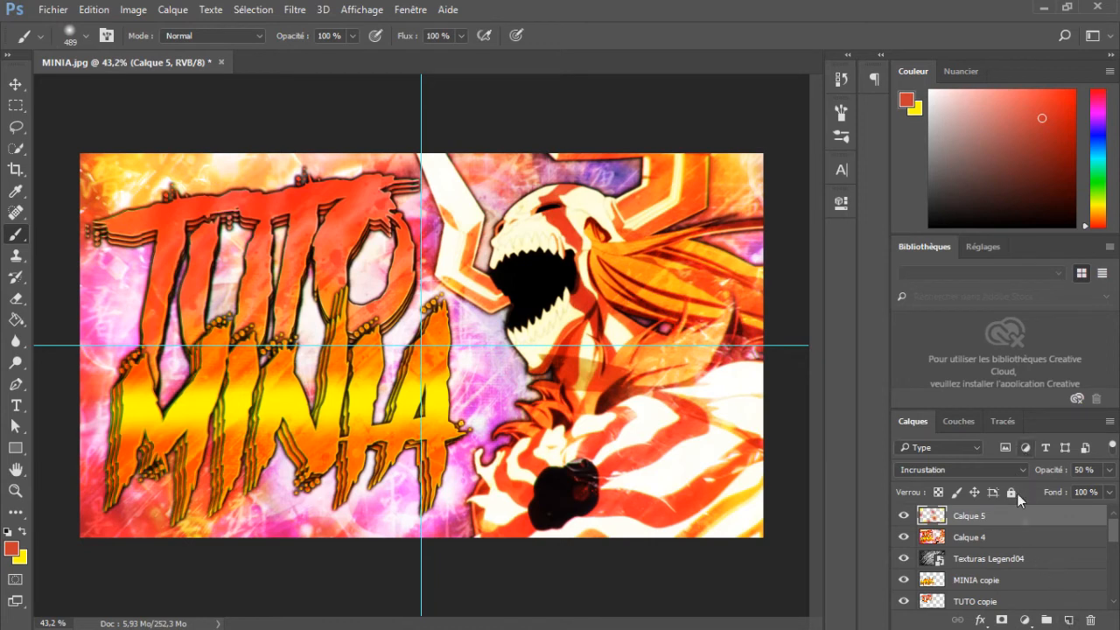
# - Add a new top layer and paint a soft black vignette around the canvas edges with a large 834 px brush
pyautogui.click(1068, 619)
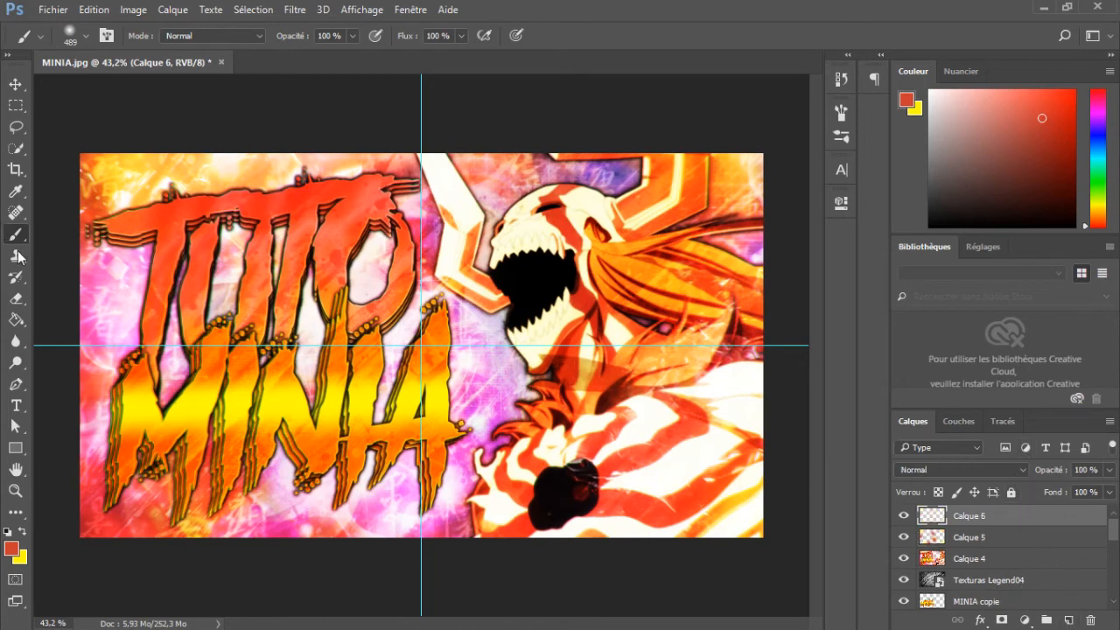
pyautogui.click(7, 531)
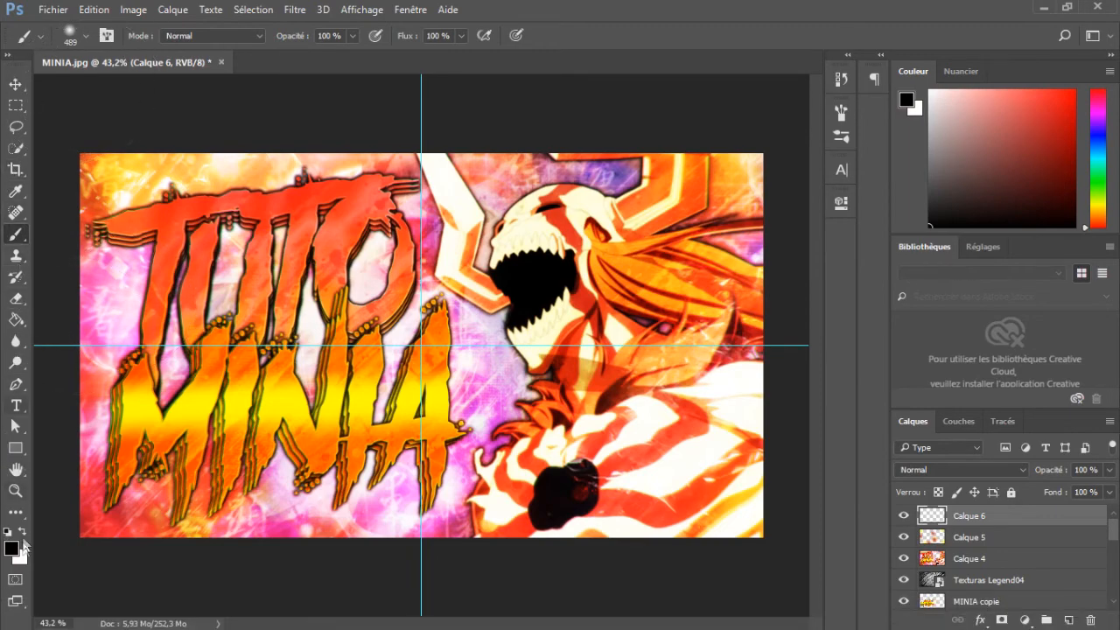
pyautogui.scroll(-3, 219, 437)
pyautogui.moveTo(282, 401); pyautogui.dragTo(332, 390)
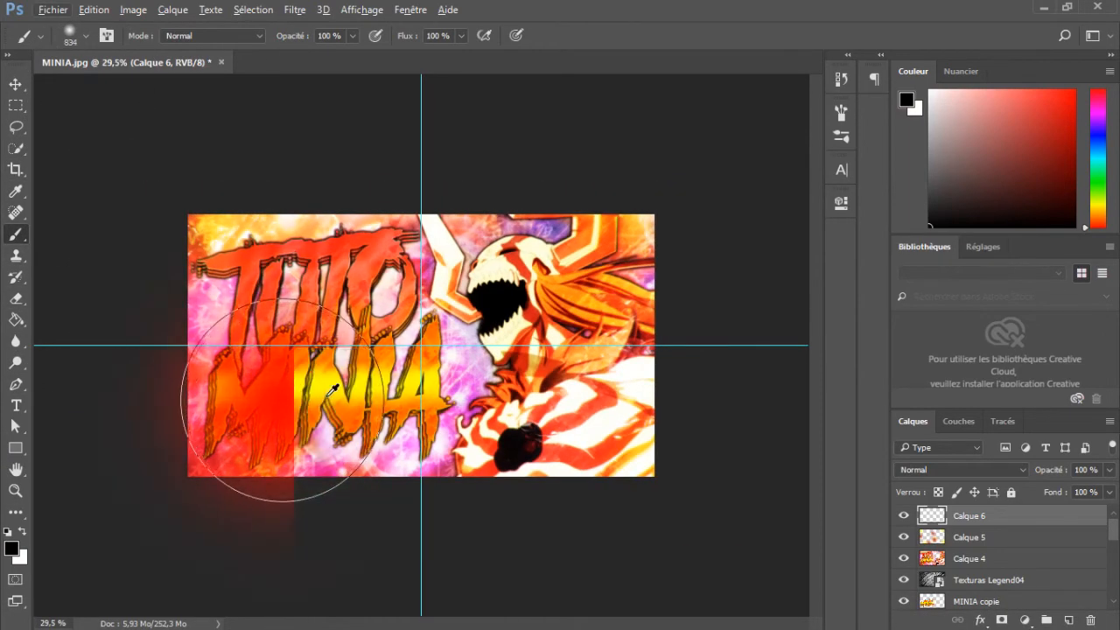
pyautogui.scroll(-2, 204, 300)
pyautogui.moveTo(187, 213)
pyautogui.mouseDown()
pyautogui.moveTo(193, 509)
pyautogui.moveTo(390, 518)
pyautogui.moveTo(569, 505)
pyautogui.moveTo(186, 512)
pyautogui.moveTo(678, 502)
pyautogui.moveTo(644, 264)
pyautogui.moveTo(654, 391)
pyautogui.moveTo(662, 287)
pyautogui.moveTo(644, 204)
pyautogui.moveTo(499, 180)
pyautogui.moveTo(255, 179)
pyautogui.moveTo(250, 152)
pyautogui.mouseUp()
pyautogui.scroll(1, 577, 300)
pyautogui.scroll(6, 578, 300)
# - Erase the black vignette where it covers the character, using a soft eraser reduced to 324 px
pyautogui.click(16, 297)
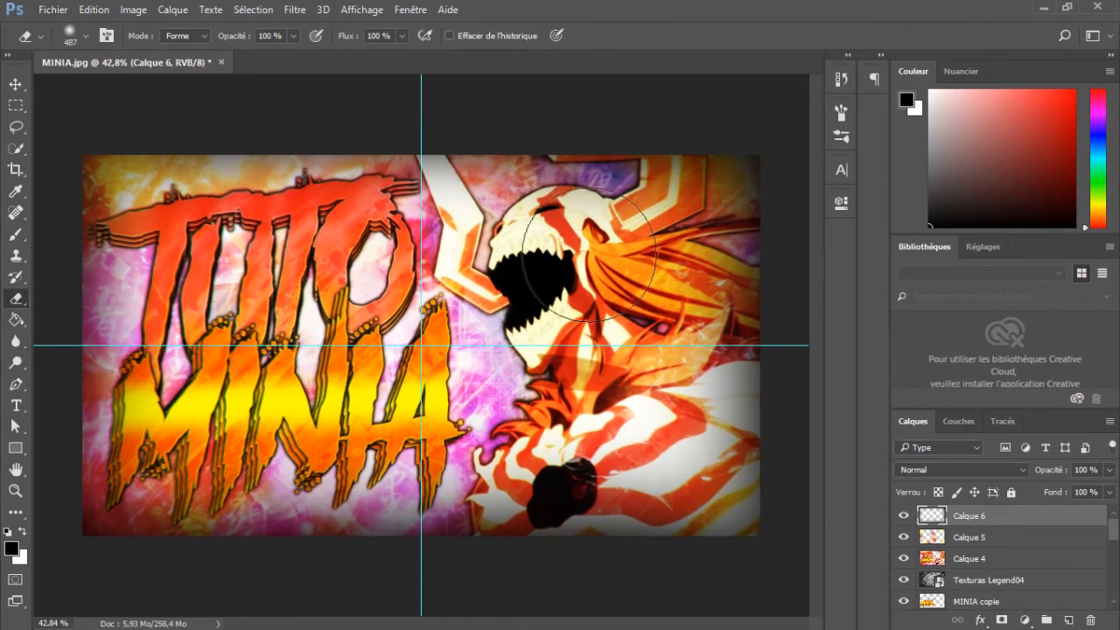
pyautogui.moveTo(628, 367); pyautogui.dragTo(597, 363)
pyautogui.moveTo(466, 459)
pyautogui.mouseDown()
pyautogui.moveTo(247, 456)
pyautogui.moveTo(270, 466)
pyautogui.moveTo(158, 471)
pyautogui.moveTo(167, 248)
pyautogui.moveTo(151, 449)
pyautogui.moveTo(533, 476)
pyautogui.moveTo(626, 438)
pyautogui.moveTo(662, 385)
pyautogui.moveTo(664, 261)
pyautogui.moveTo(695, 218)
pyautogui.moveTo(690, 386)
pyautogui.moveTo(658, 468)
pyautogui.moveTo(674, 472)
pyautogui.moveTo(637, 388)
pyautogui.moveTo(610, 227)
pyautogui.moveTo(216, 221)
pyautogui.moveTo(182, 211)
pyautogui.moveTo(159, 222)
pyautogui.moveTo(541, 355)
pyautogui.moveTo(623, 309)
pyautogui.moveTo(525, 411)
pyautogui.mouseUp()
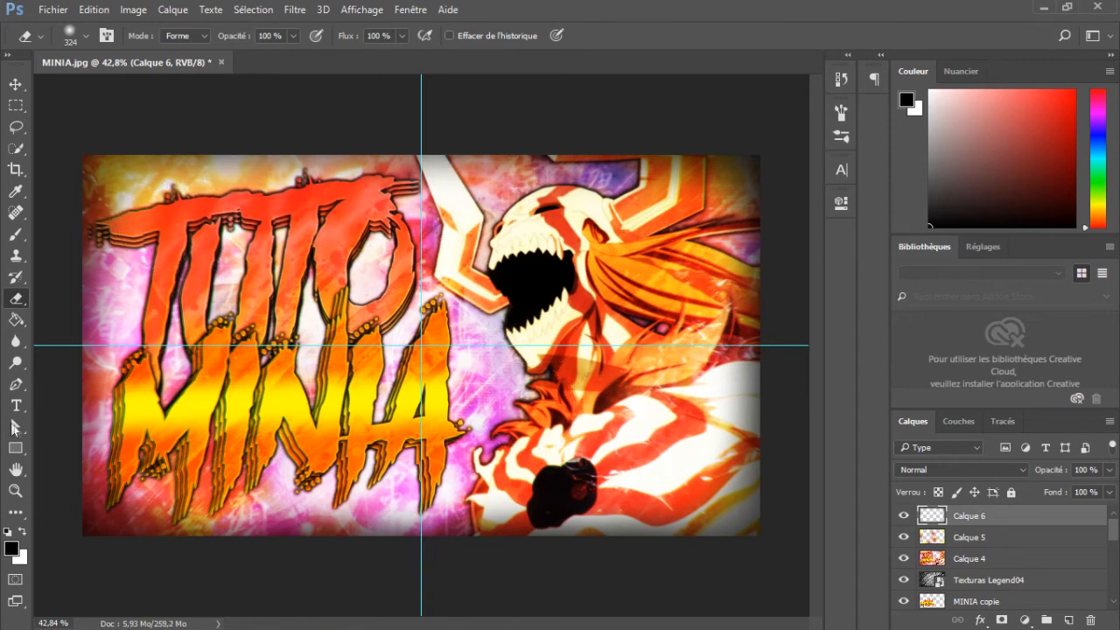
pyautogui.click(14, 426)
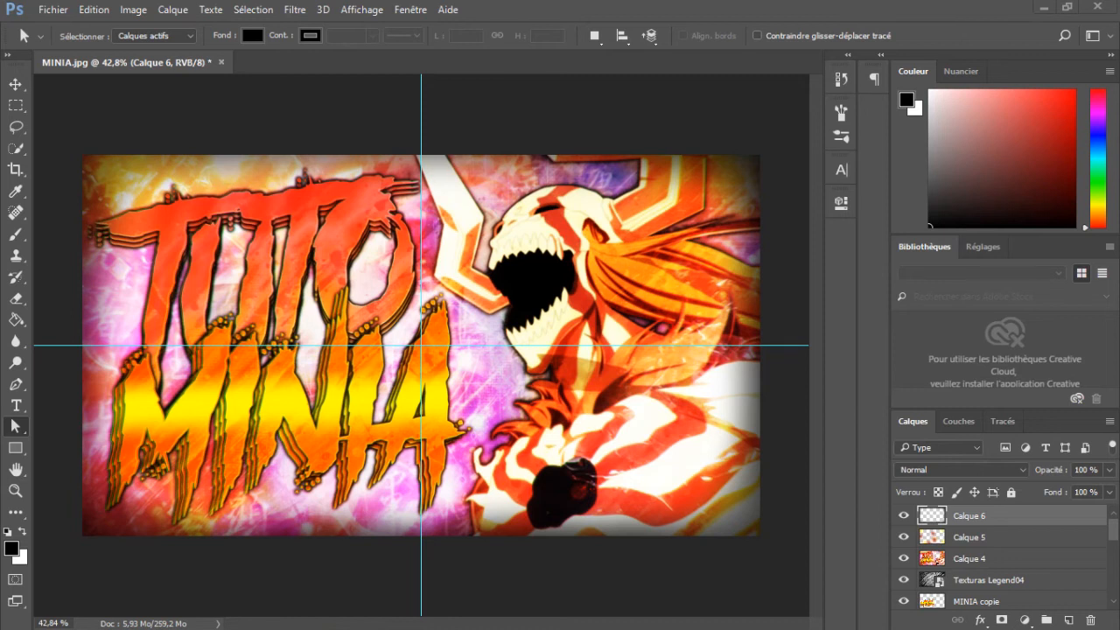
# - Place the Signa signature image above all layers and scale it to fit the canvas's top-right corner
pyautogui.moveTo(2, 350); pyautogui.dragTo(378, 295)
pyautogui.moveTo(760, 154)
pyautogui.mouseDown()
pyautogui.moveTo(512, 201)
pyautogui.moveTo(333, 313)
pyautogui.moveTo(223, 457)
pyautogui.moveTo(175, 487)
pyautogui.moveTo(442, 298)
pyautogui.moveTo(621, 248)
pyautogui.moveTo(742, 163)
pyautogui.mouseUp()
pyautogui.press('Return')
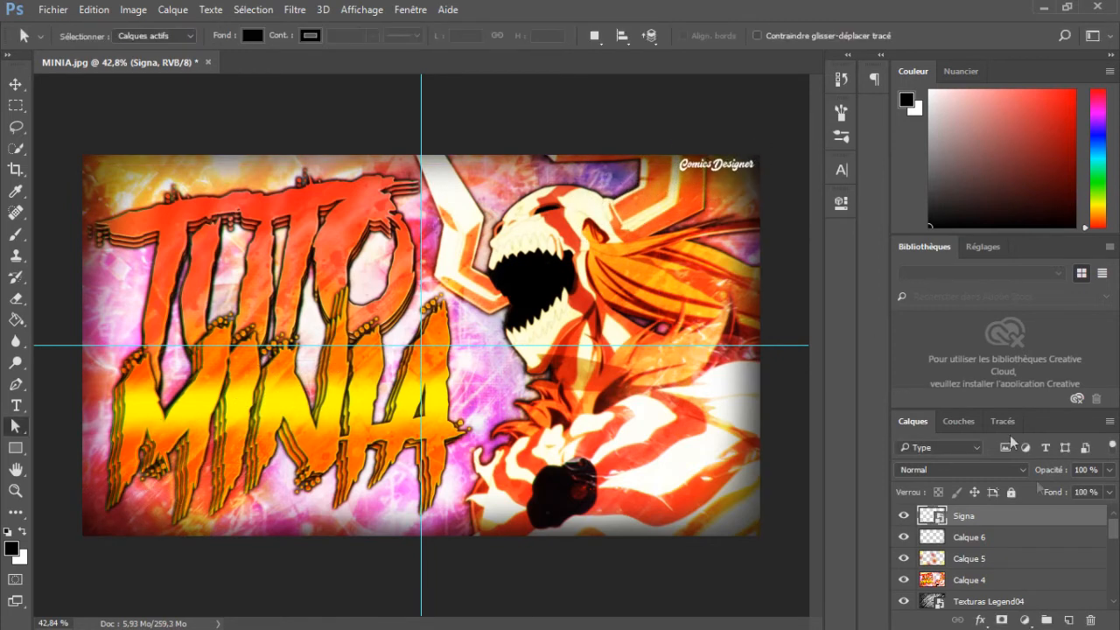
pyautogui.scroll(-10, 1017, 561)
pyautogui.scroll(8, 1017, 561)
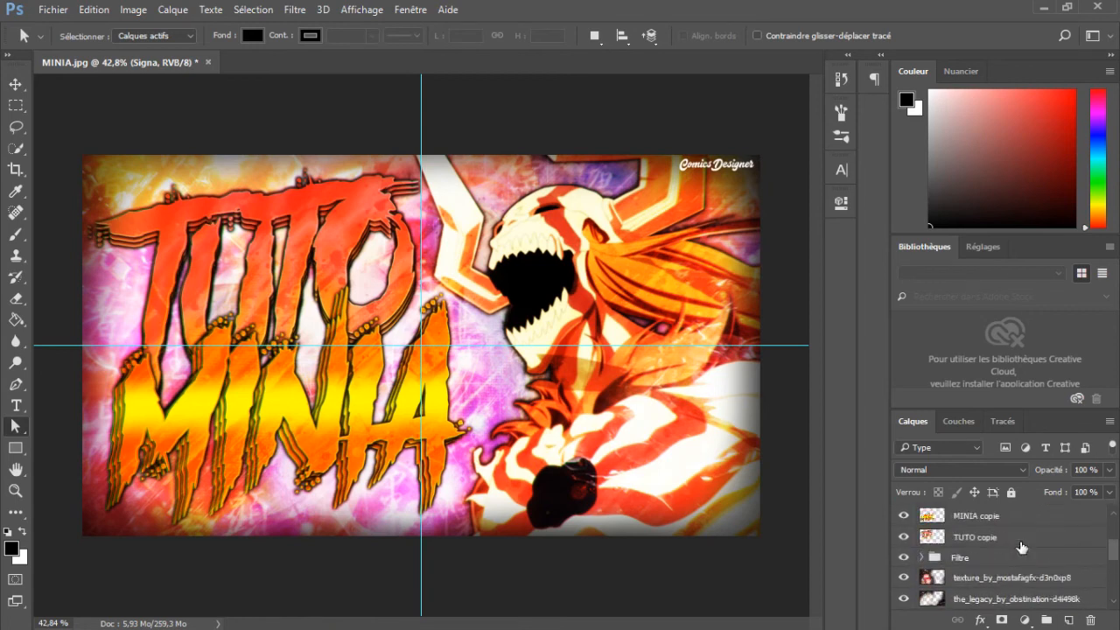
pyautogui.scroll(1, 1006, 525)
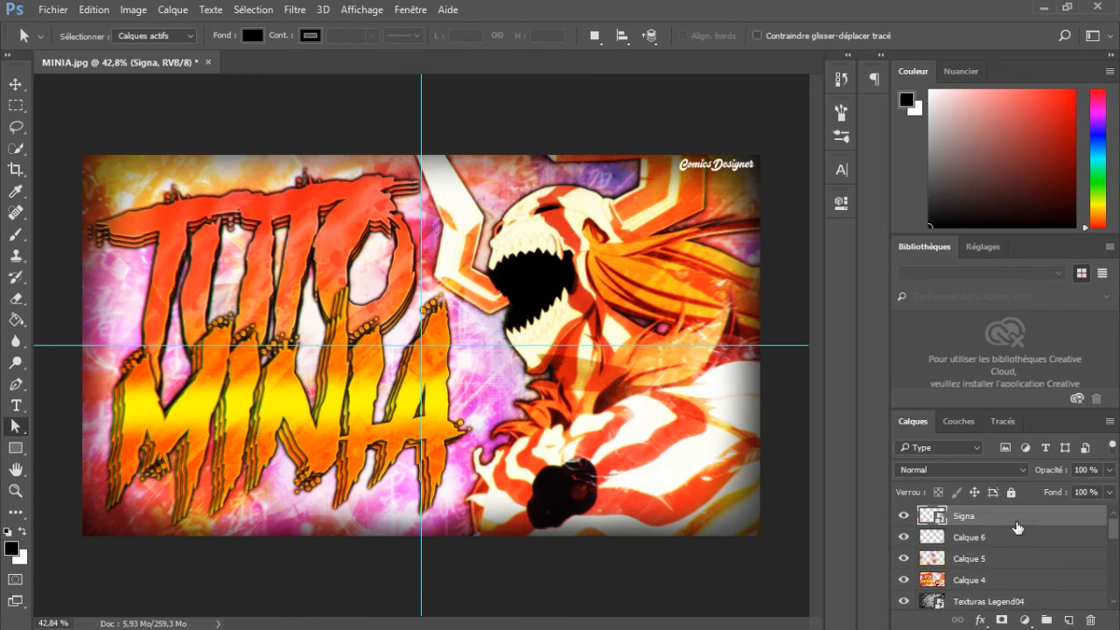
# - Apply the white-to-dark-grey gradient style preset to the Signa layer and set its outer glow spread (Grossi) to 3 %
pyautogui.doubleClick(1018, 526)
pyautogui.click(261, 107)
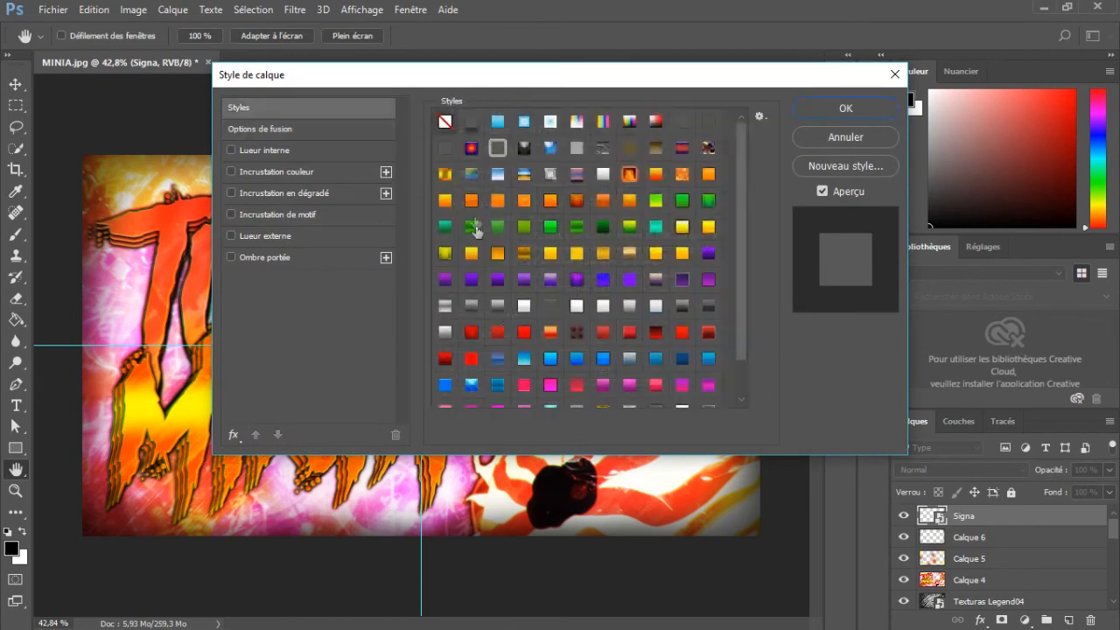
pyautogui.click(498, 395)
pyautogui.moveTo(563, 82); pyautogui.dragTo(1026, 307)
pyautogui.moveTo(925, 287); pyautogui.dragTo(786, 284)
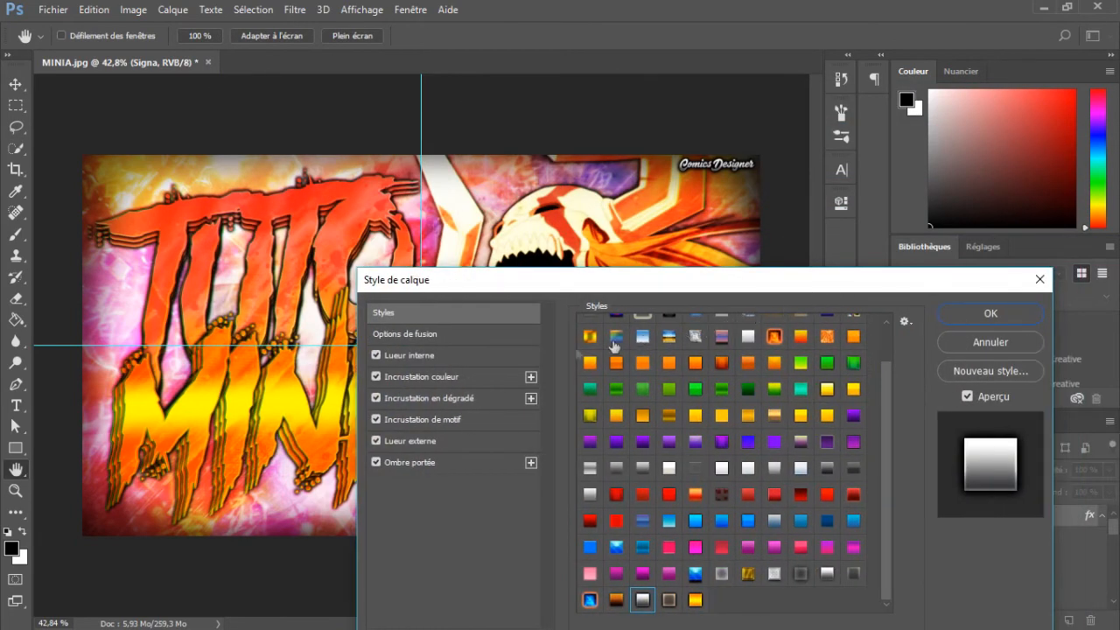
pyautogui.click(411, 440)
pyautogui.moveTo(668, 459); pyautogui.dragTo(667, 462)
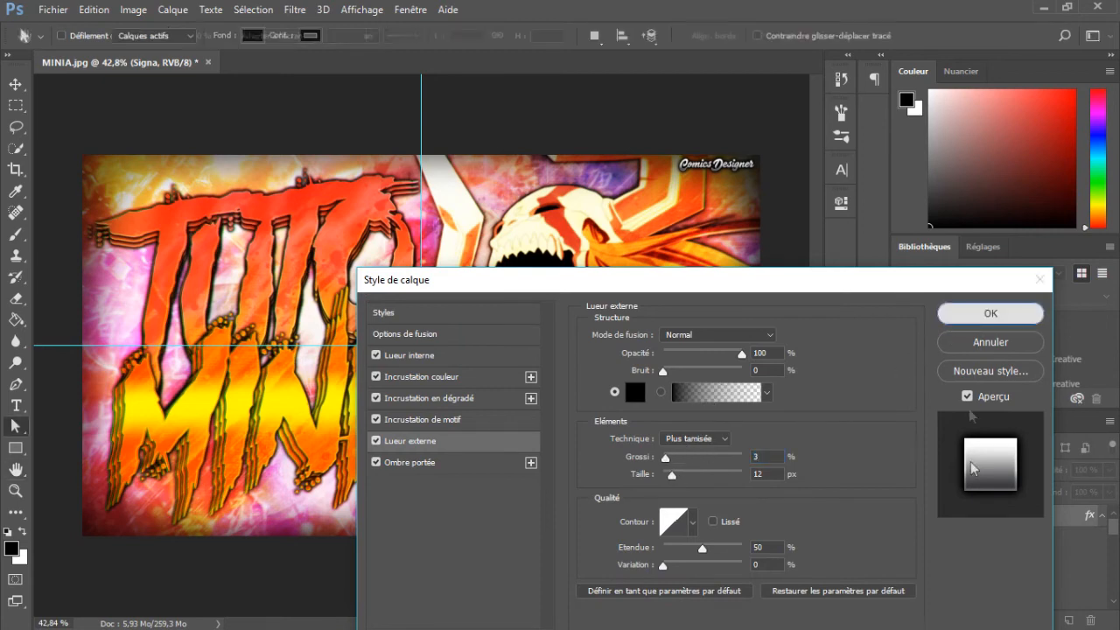
pyautogui.click(990, 313)
# - Rasterize the Signa layer's style and set the layer's opacity to 15 %
pyautogui.rightClick(1006, 517)
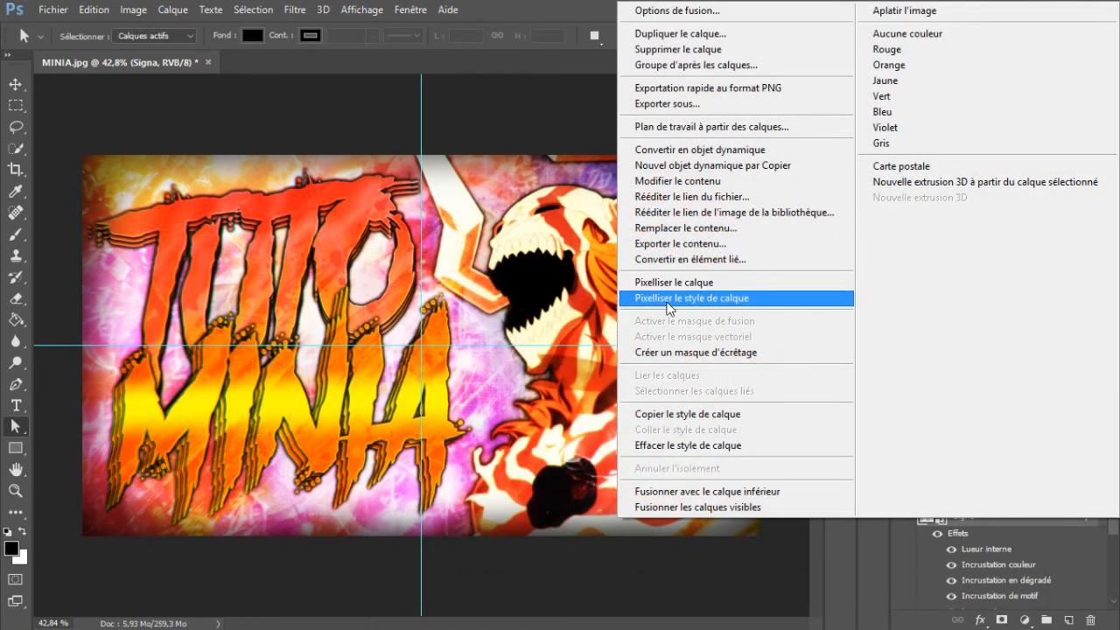
pyautogui.click(670, 299)
pyautogui.write('15')
pyautogui.press('Return')
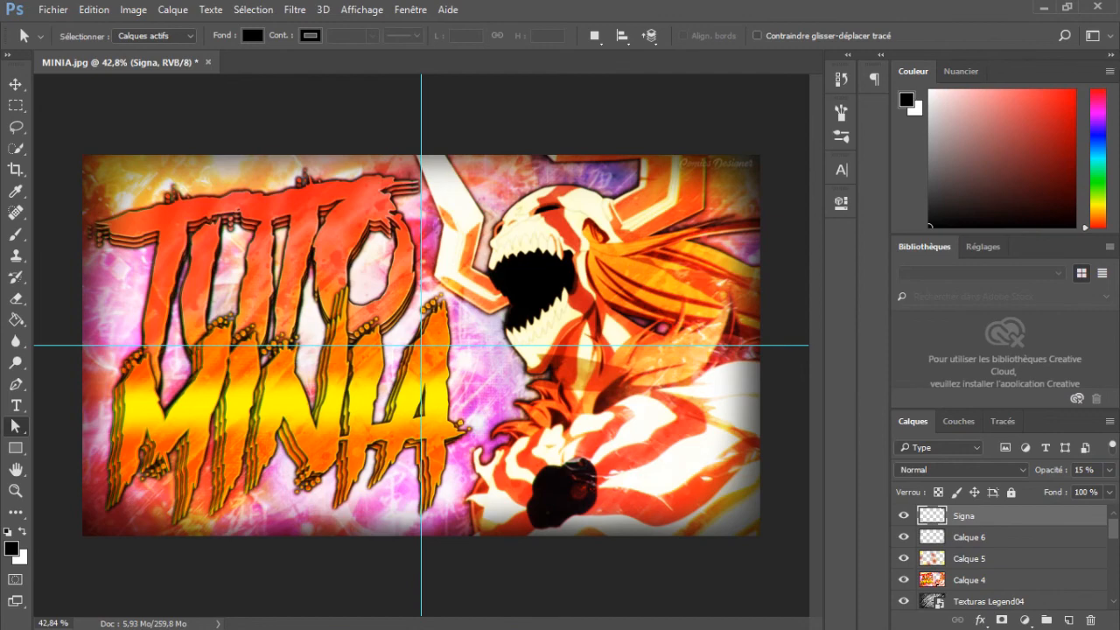
# - Collapse the side panels and fit the canvas to the window to examine the finished thumbnail
pyautogui.click(1110, 56)
pyautogui.hotkey('ctrl', '0')
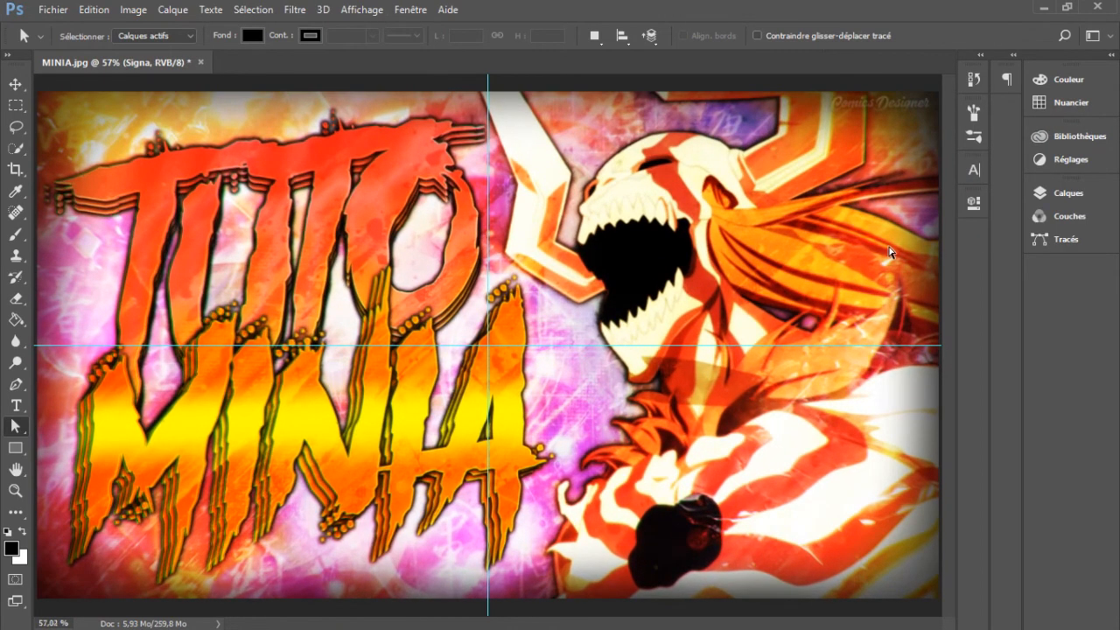
pyautogui.scroll(-1, 889, 252)
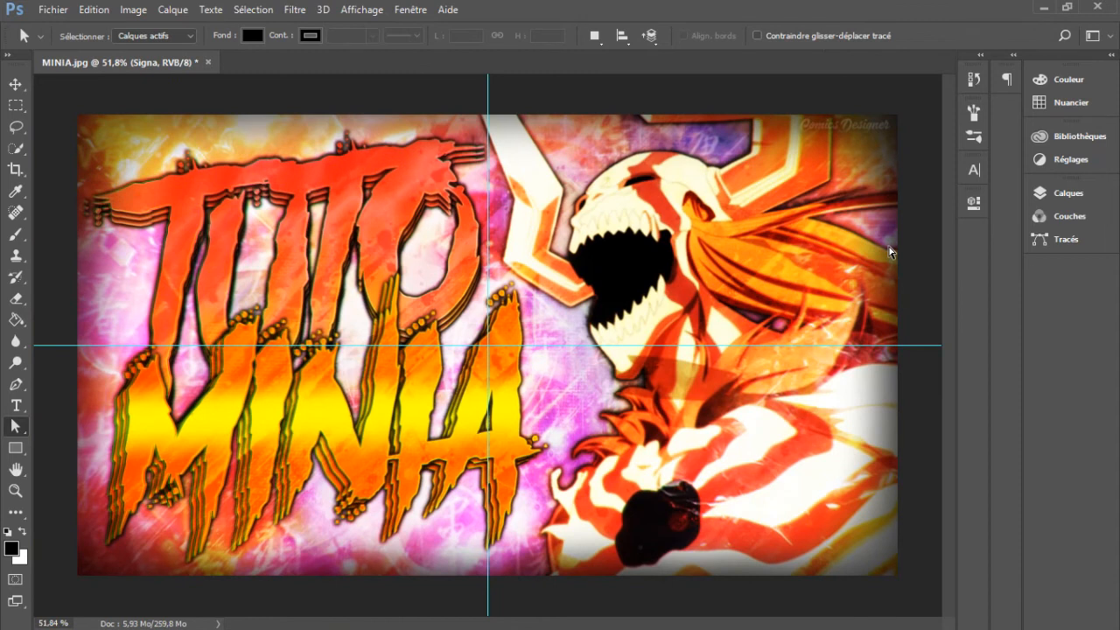